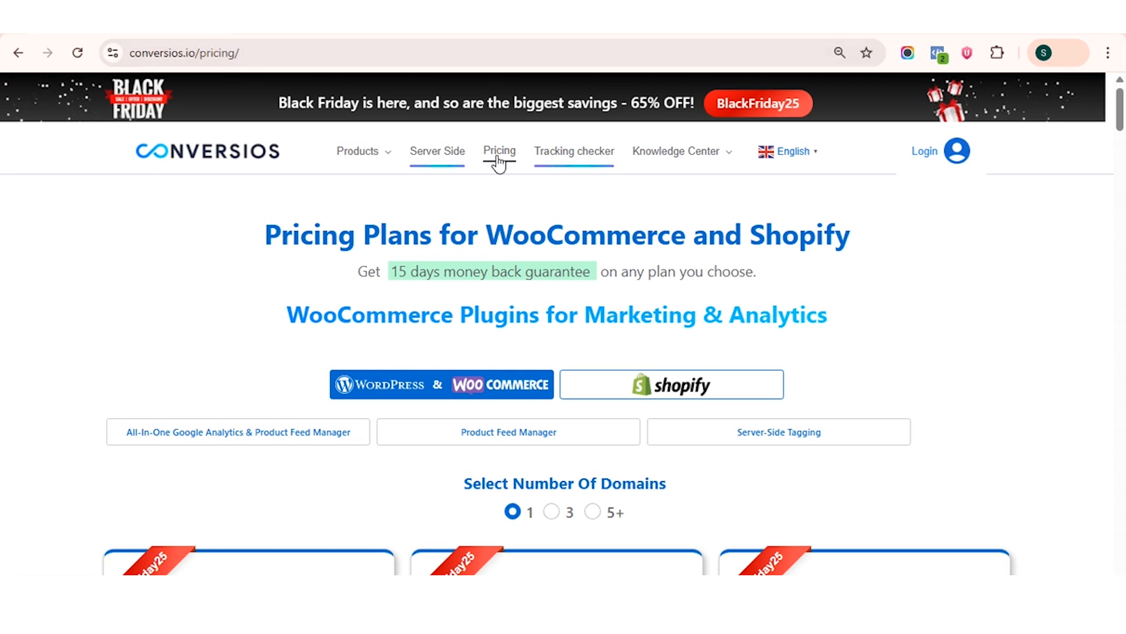
# Review the Starter, Professional and Enterprise plans for one domain on the Conversios pricing page.
pyautogui.scroll(-3, 244, 342)
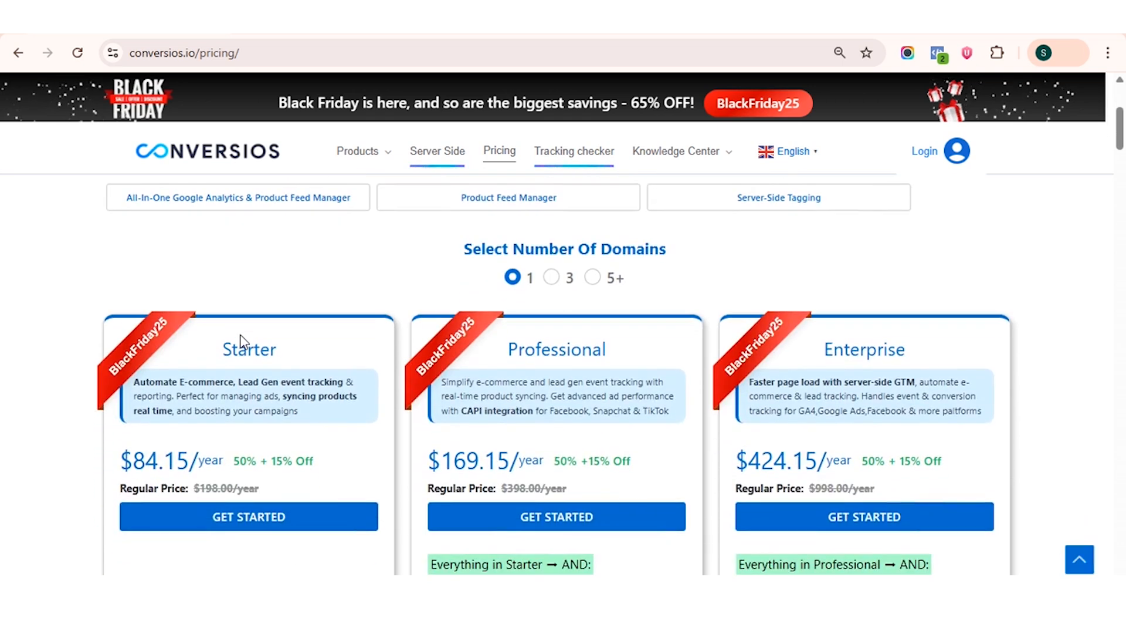
pyautogui.scroll(-1, 319, 365)
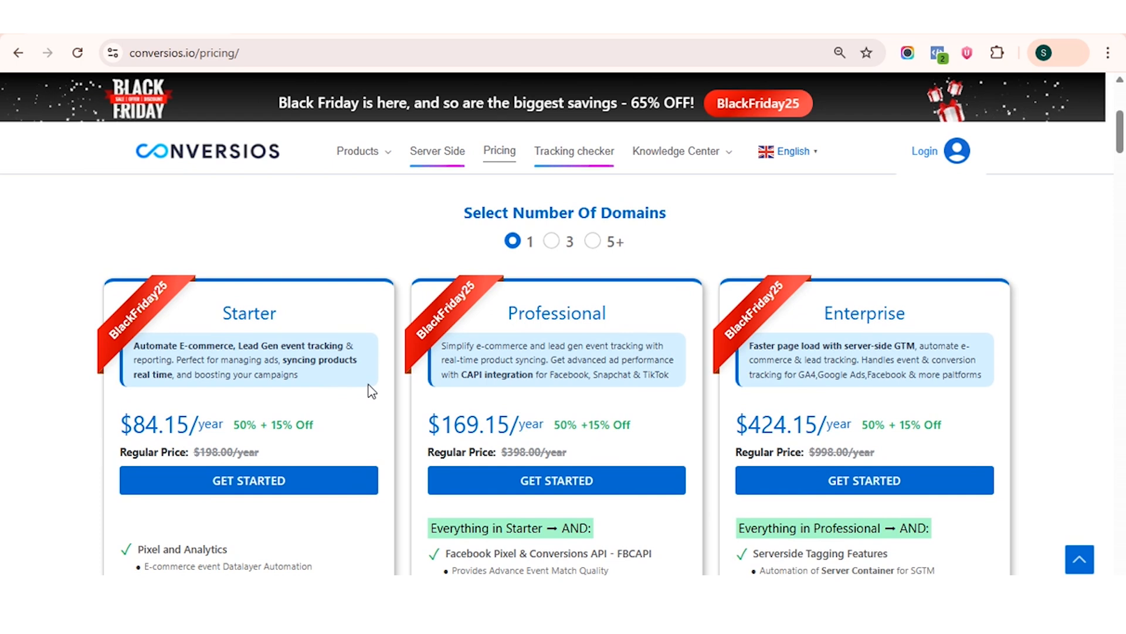
pyautogui.scroll(-1, 369, 390)
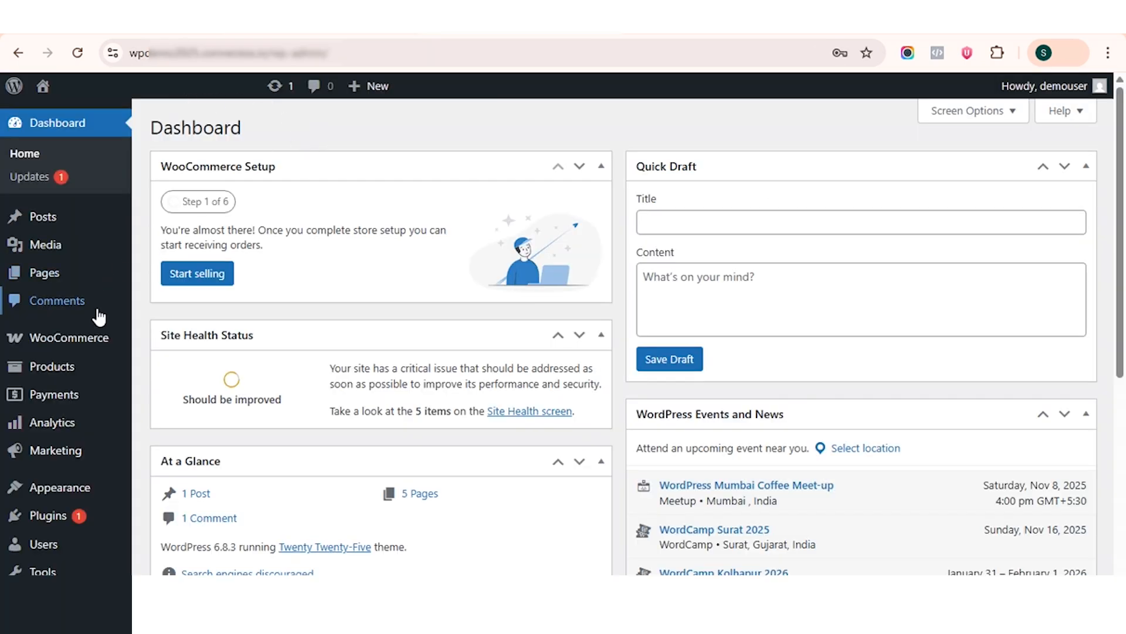
# Go from the WordPress dashboard to the installed plugins and open the page for adding a new plugin.
pyautogui.scroll(-2, 47, 381)
pyautogui.moveTo(52, 455)
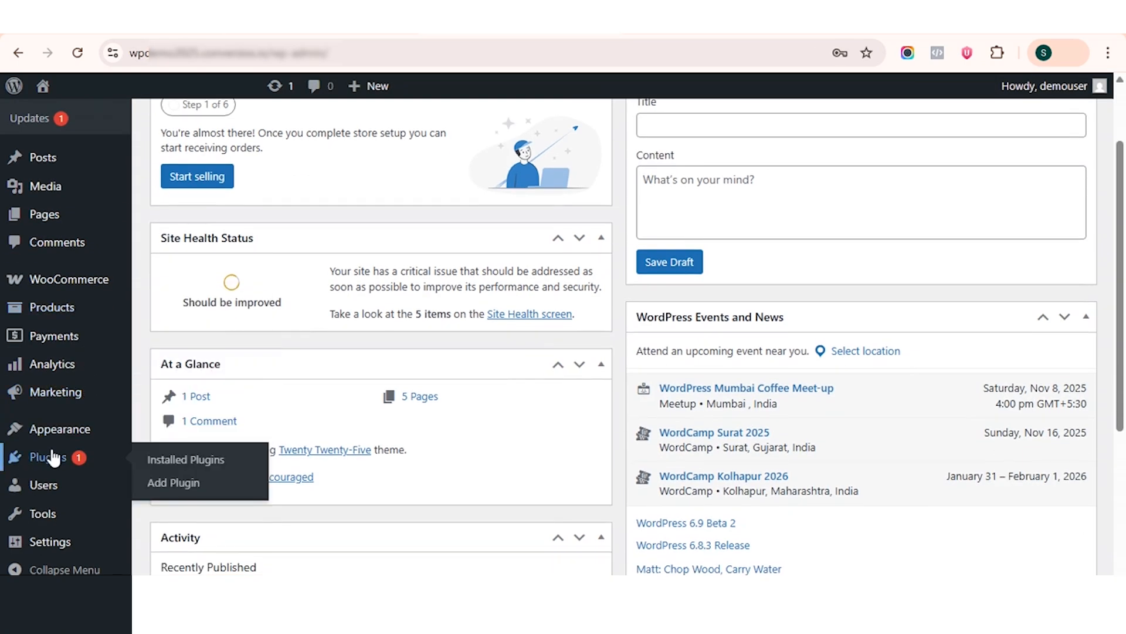
pyautogui.click(179, 463)
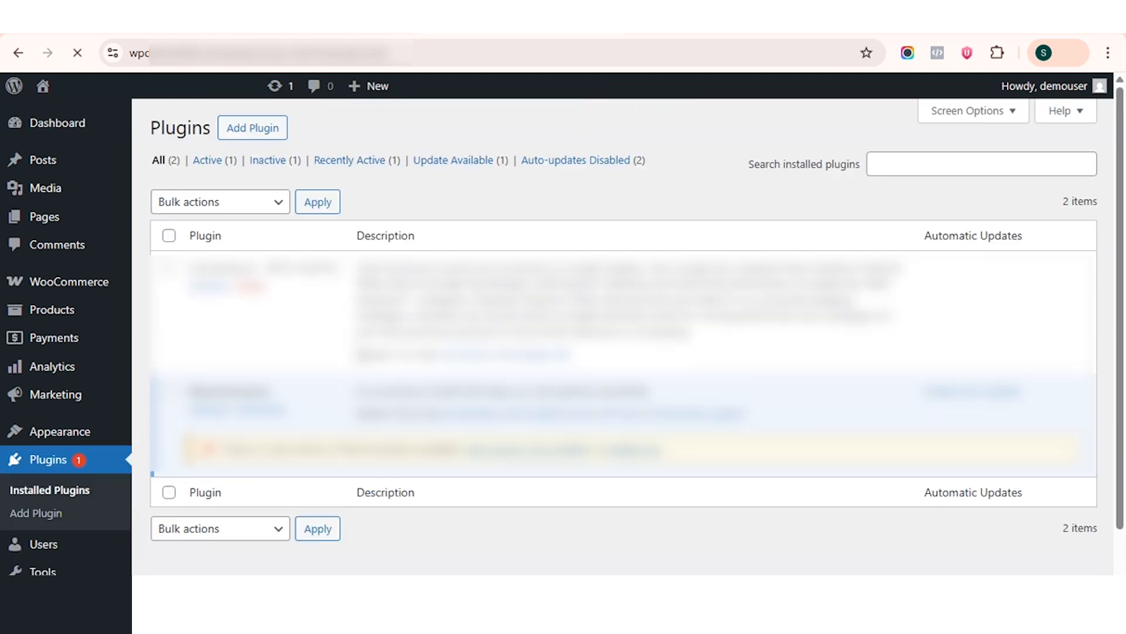
pyautogui.click(261, 134)
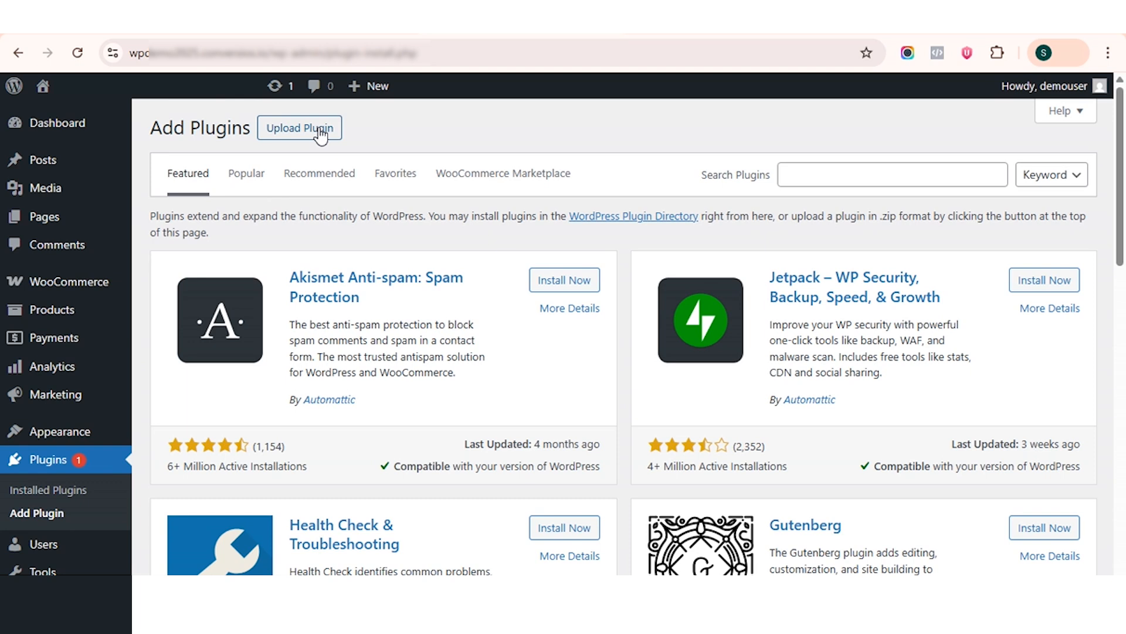
# Deactivate the free Conversios.io All-in-one plugin for WooCommerce without giving feedback, and delete it from the installed plugins.
pyautogui.click(50, 493)
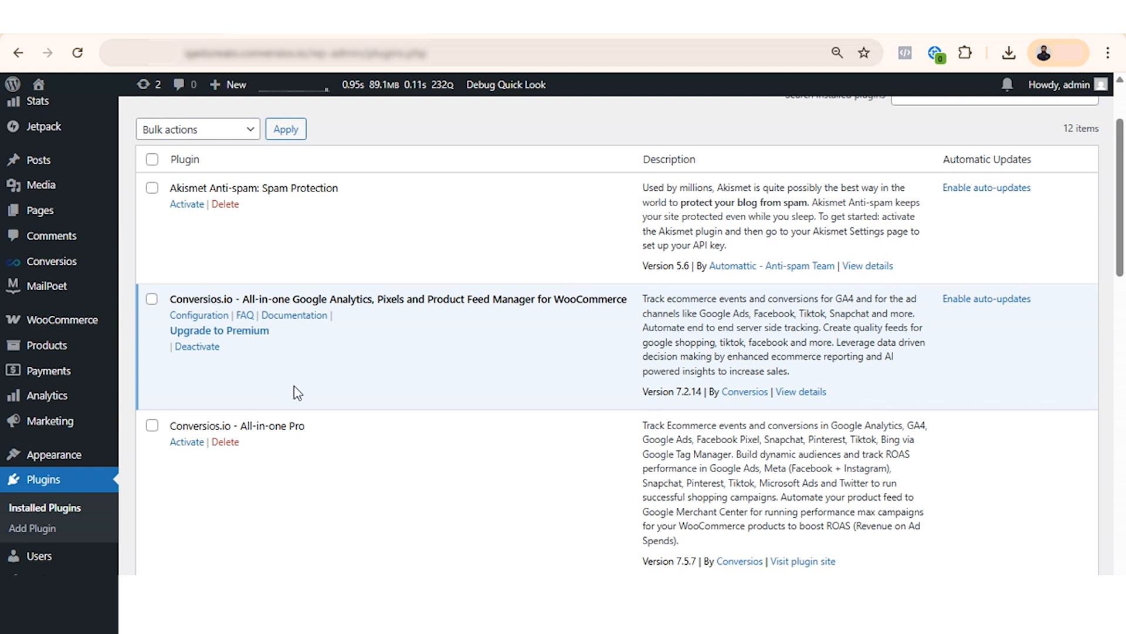
pyautogui.click(200, 348)
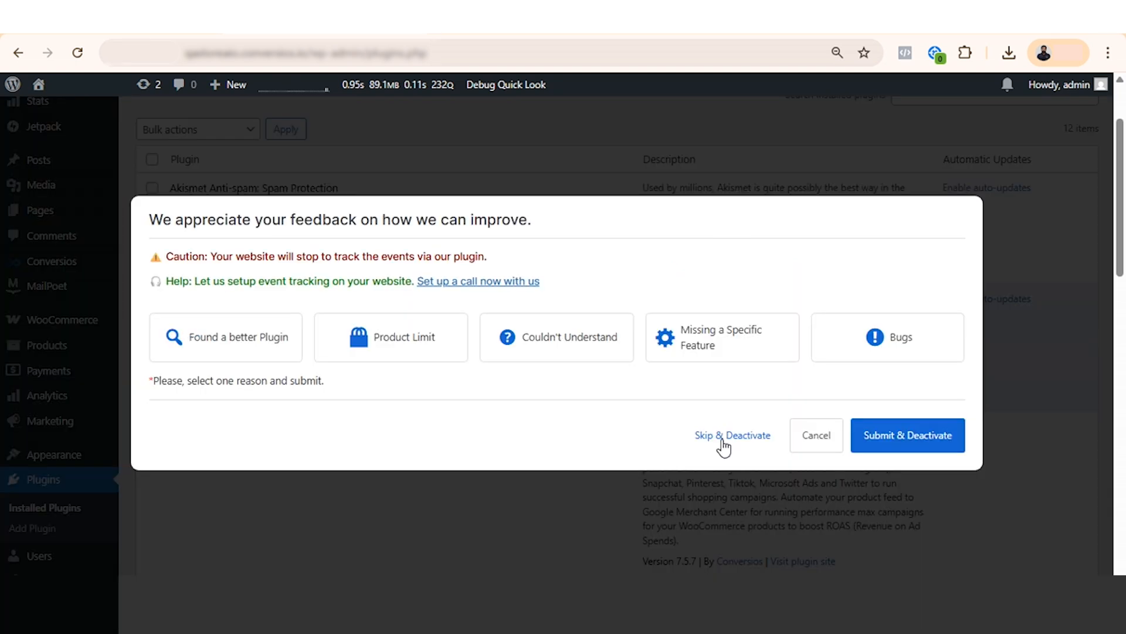
pyautogui.click(723, 446)
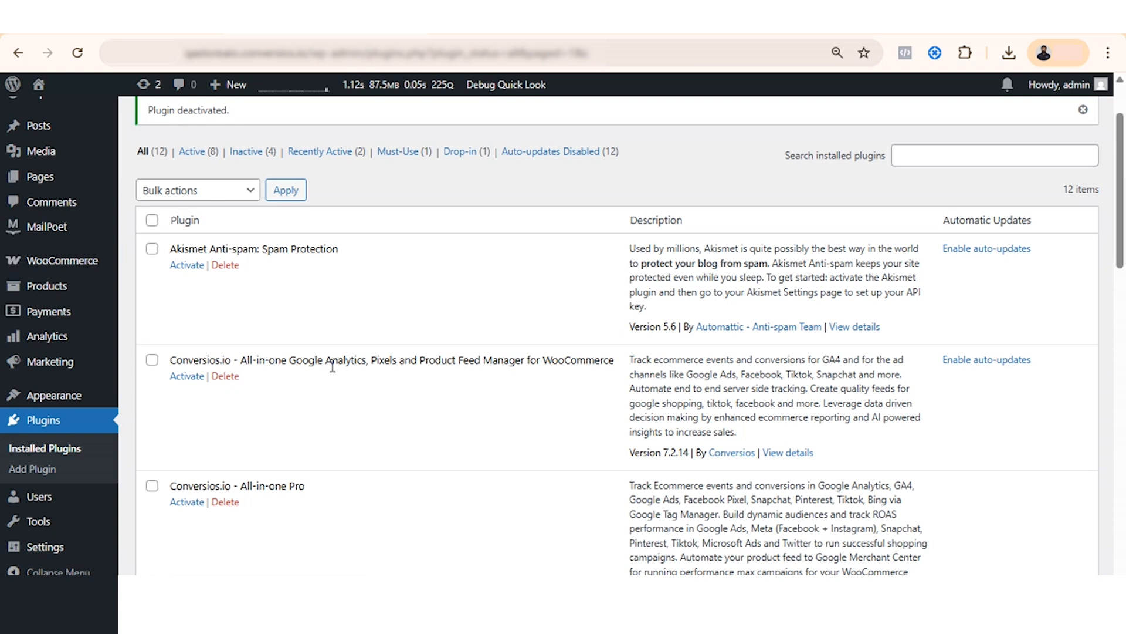
pyautogui.click(222, 378)
pyautogui.click(637, 189)
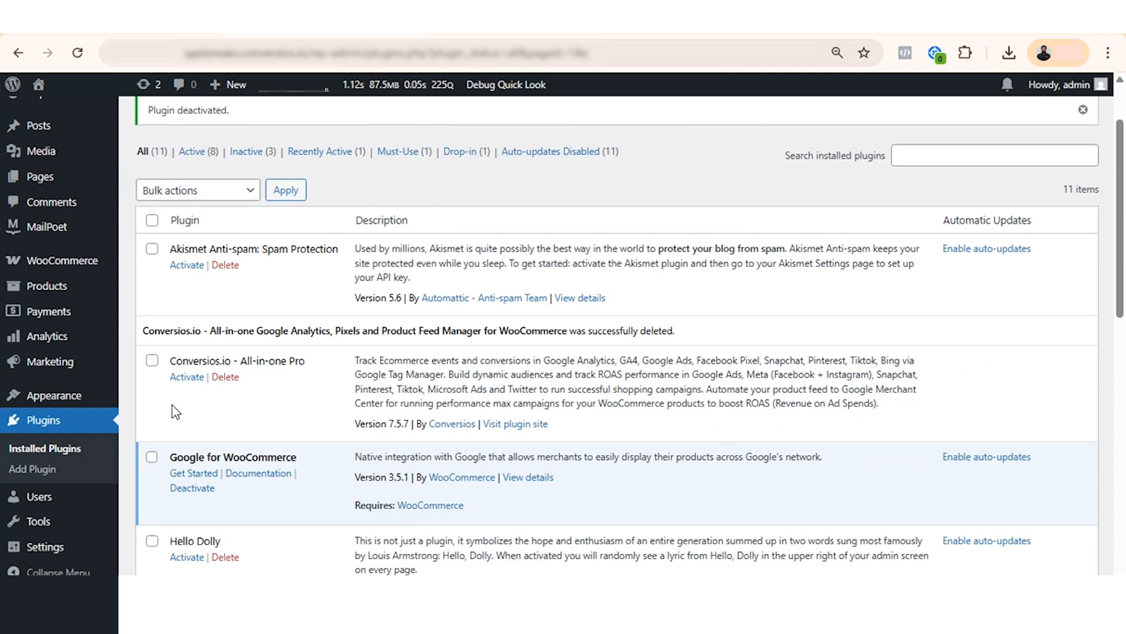
# Activate the Conversios.io - All-in-one Pro plugin and view the account summary in its Account Settings.
pyautogui.click(188, 378)
pyautogui.moveTo(62, 311)
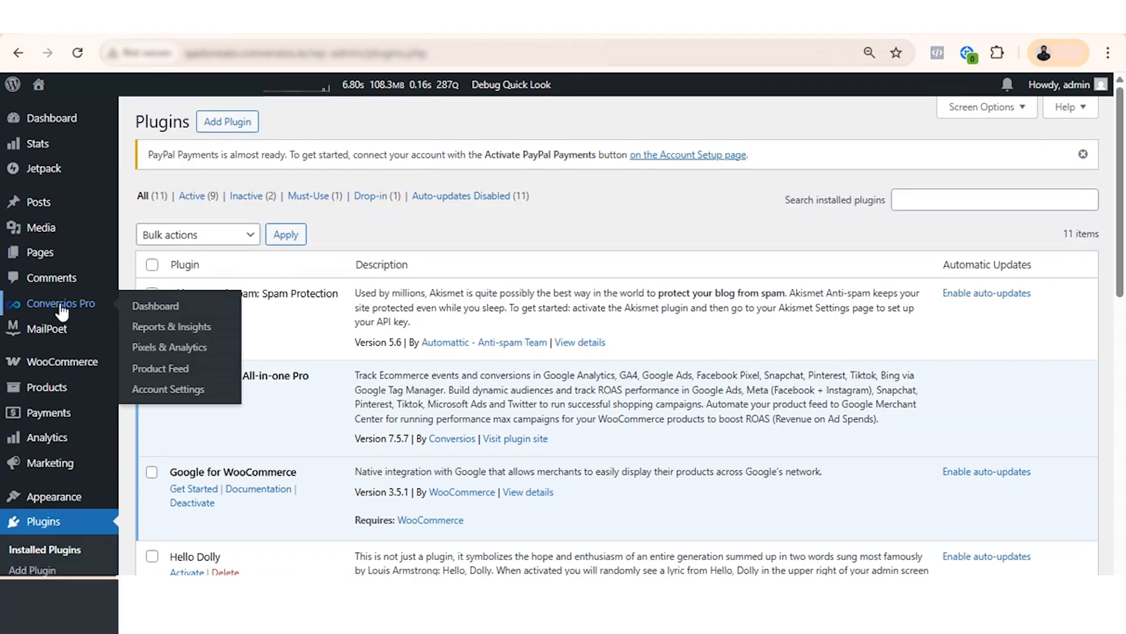
pyautogui.click(162, 390)
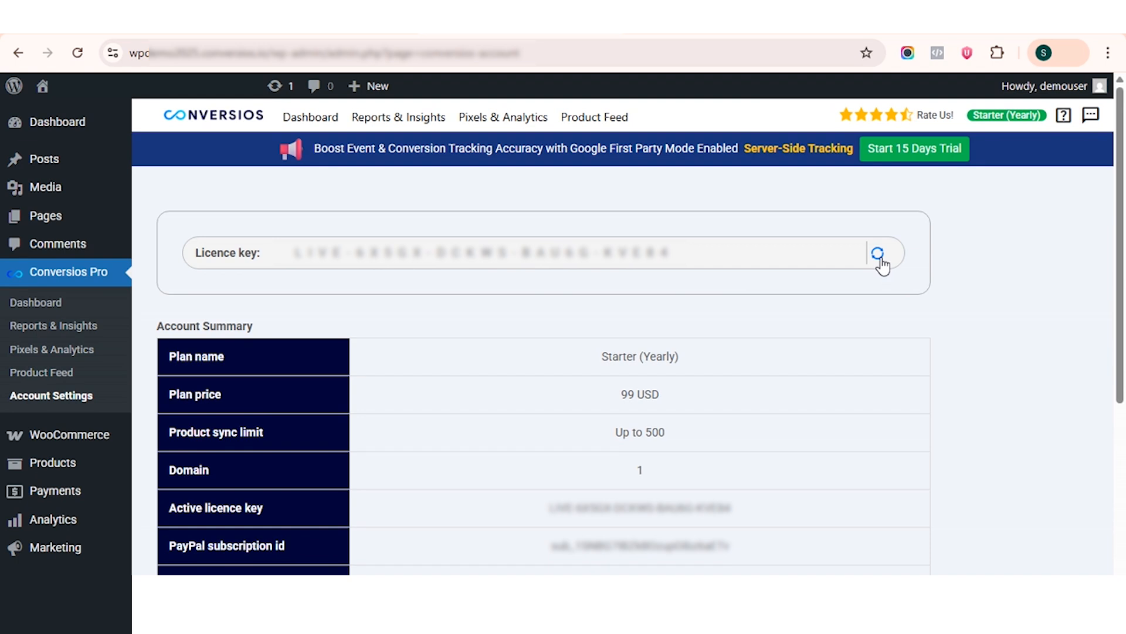
pyautogui.scroll(-1, 599, 340)
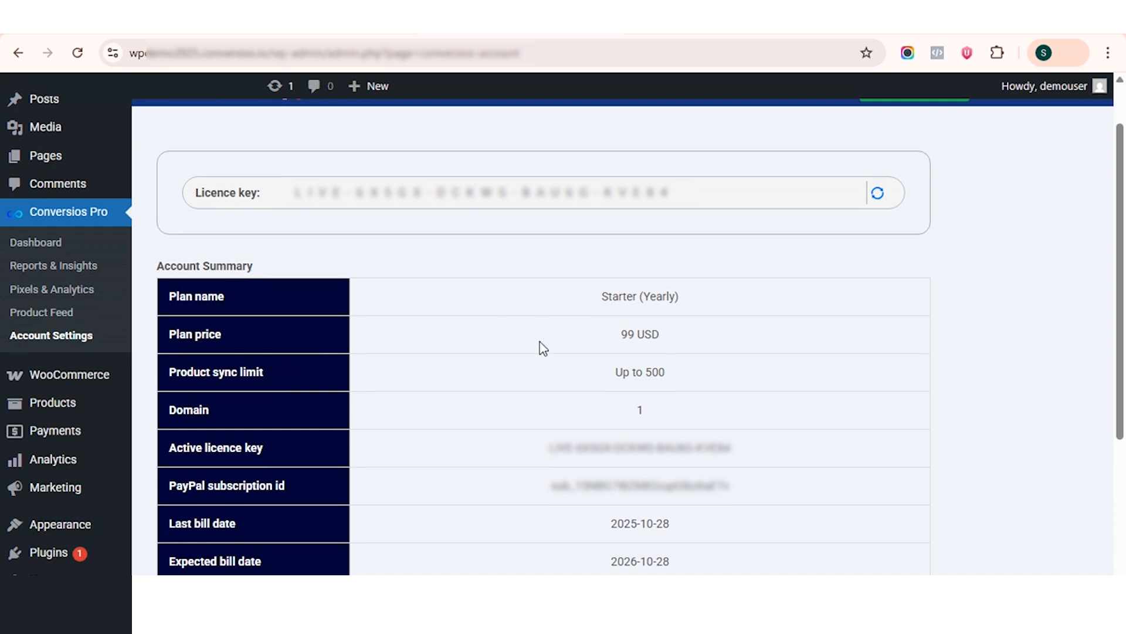
pyautogui.scroll(1, 149, 308)
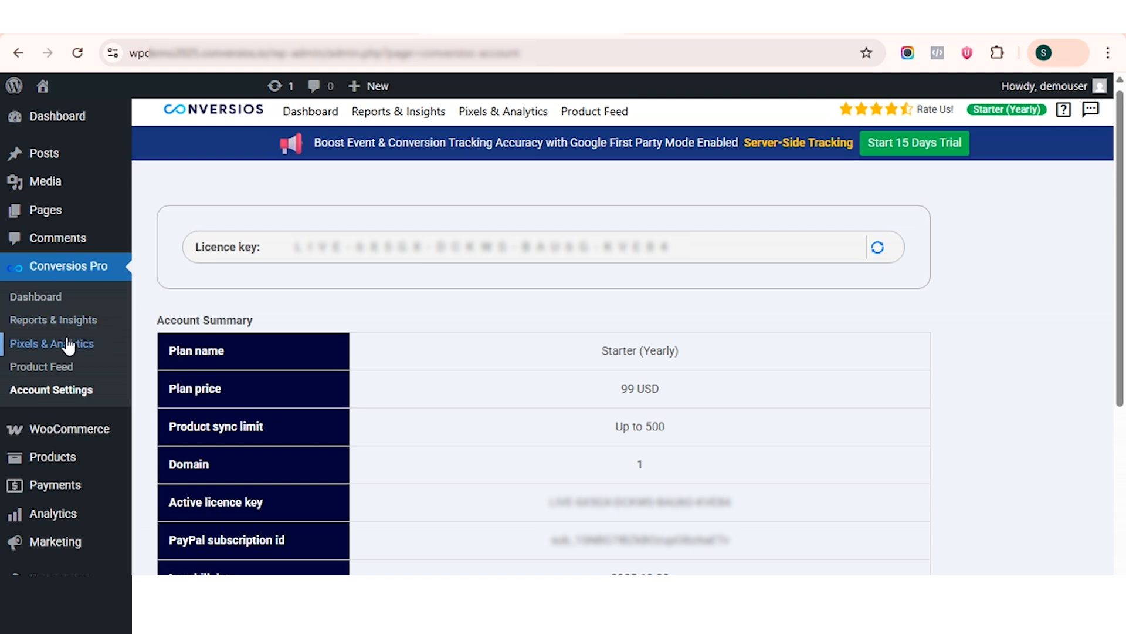
# Enable V2 Consent Mode in the Google Tag Manager settings of Conversios Pixels & Analytics.
pyautogui.click(55, 349)
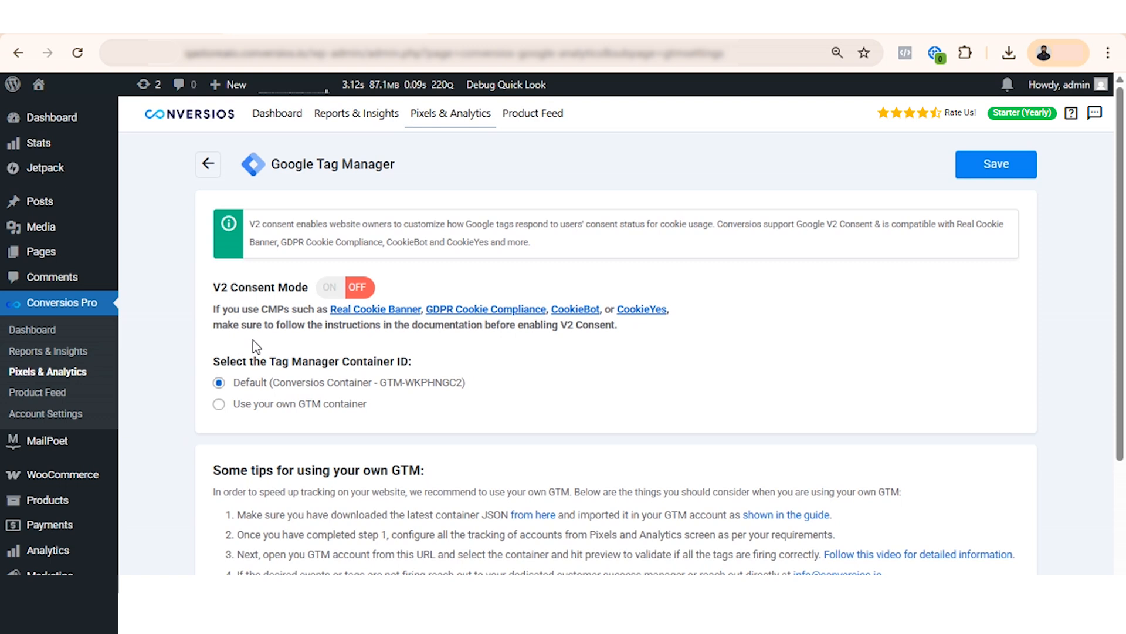
pyautogui.click(345, 289)
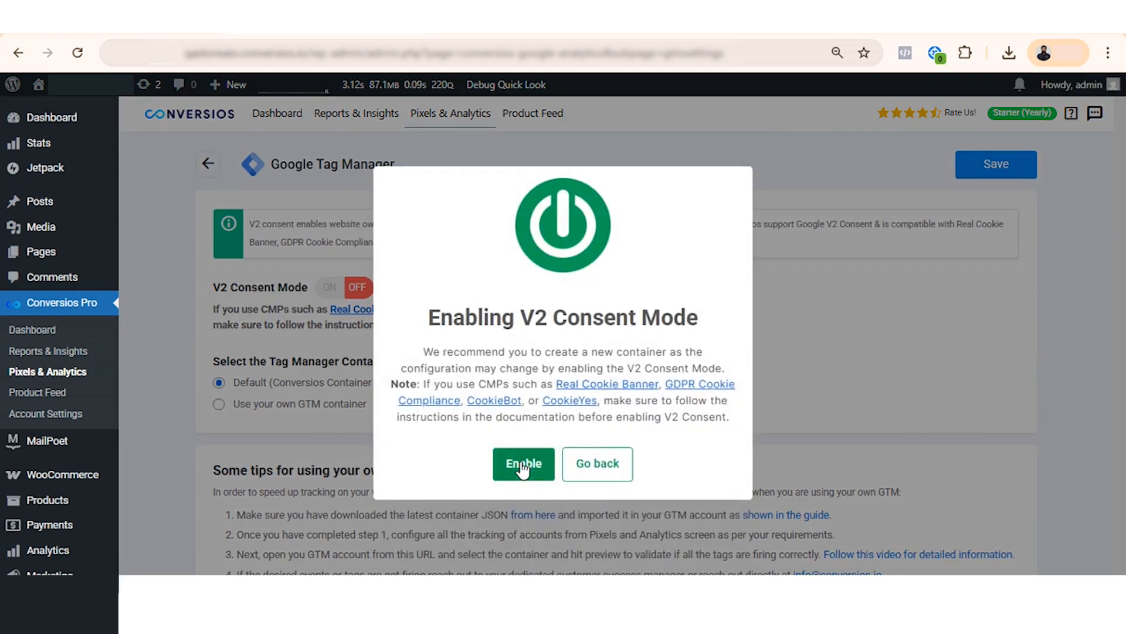
pyautogui.click(522, 464)
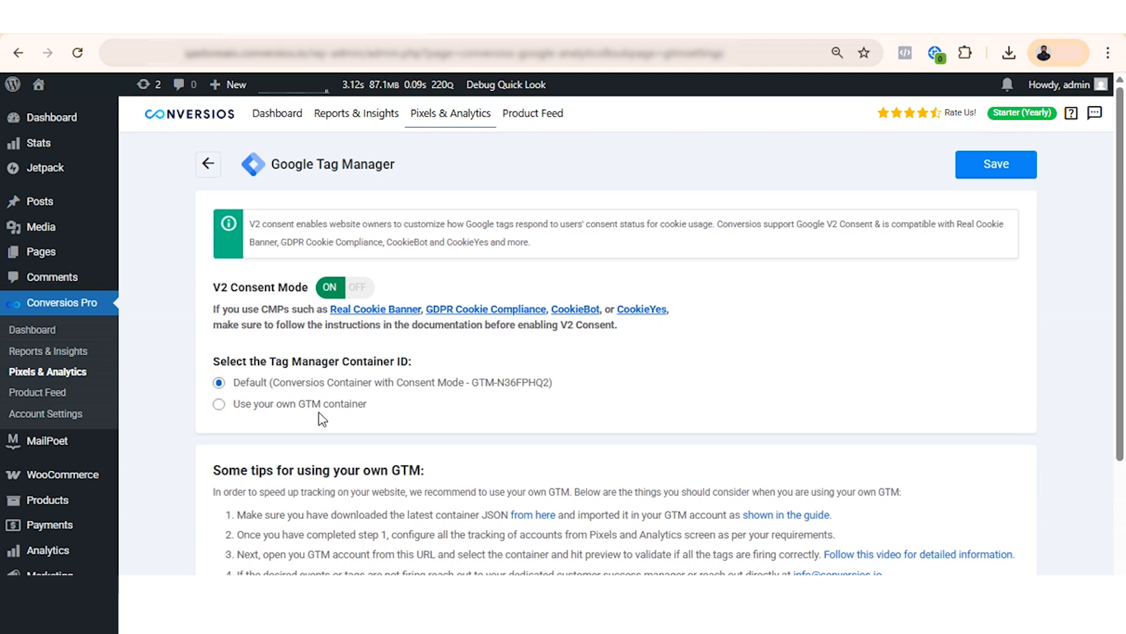
# Choose to use your own GTM container with the Automatic setup method.
pyautogui.click(220, 405)
pyautogui.scroll(-1, 475, 451)
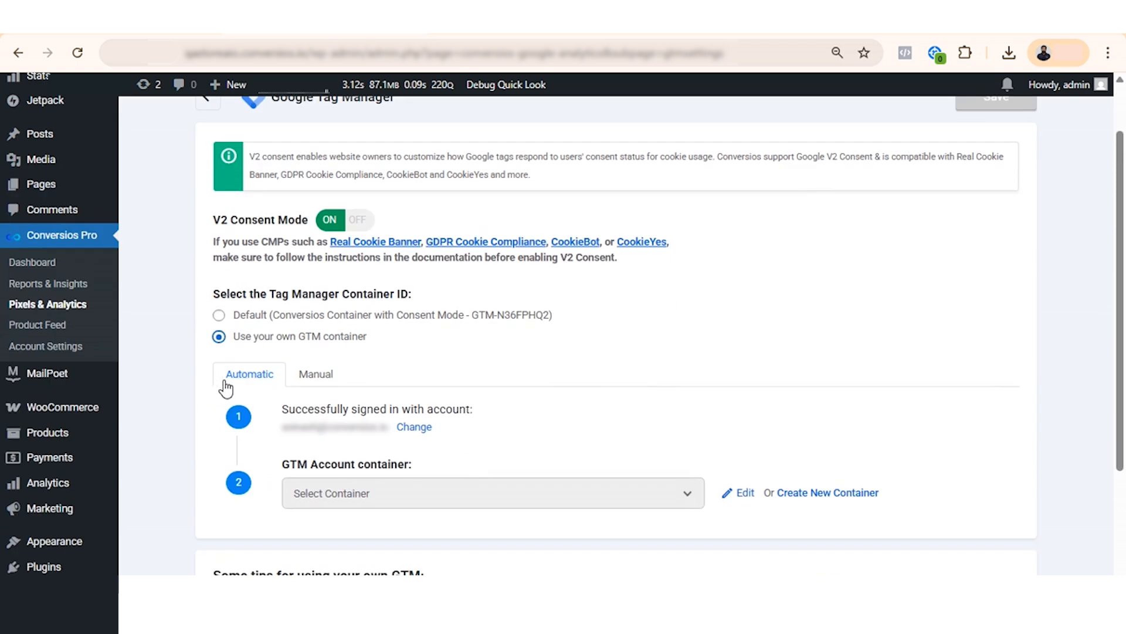
pyautogui.click(308, 383)
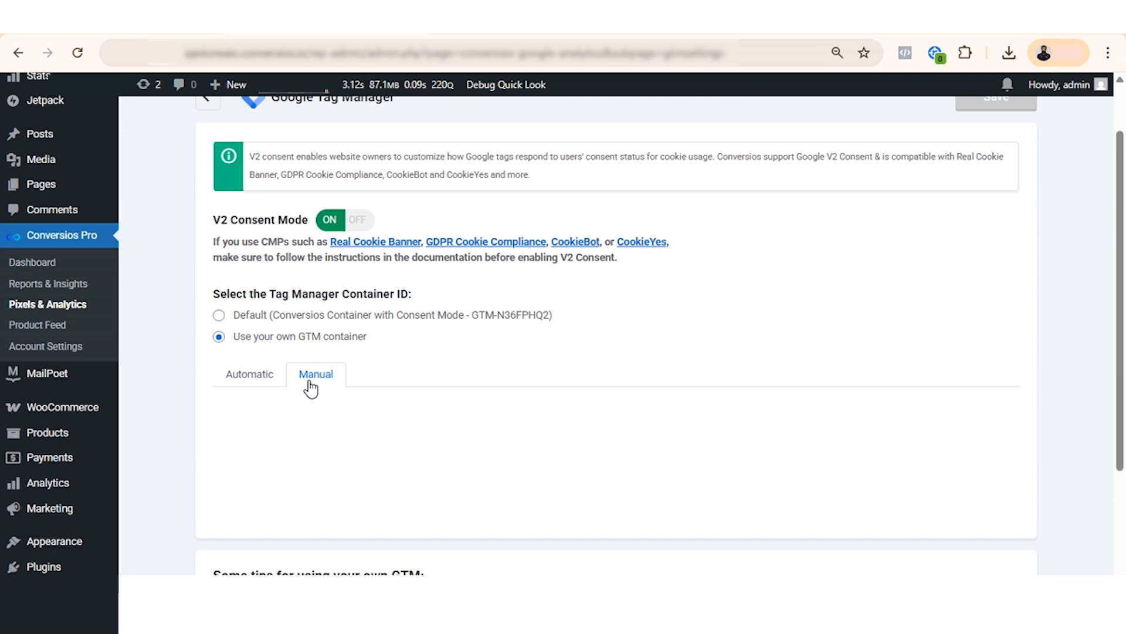
pyautogui.click(245, 382)
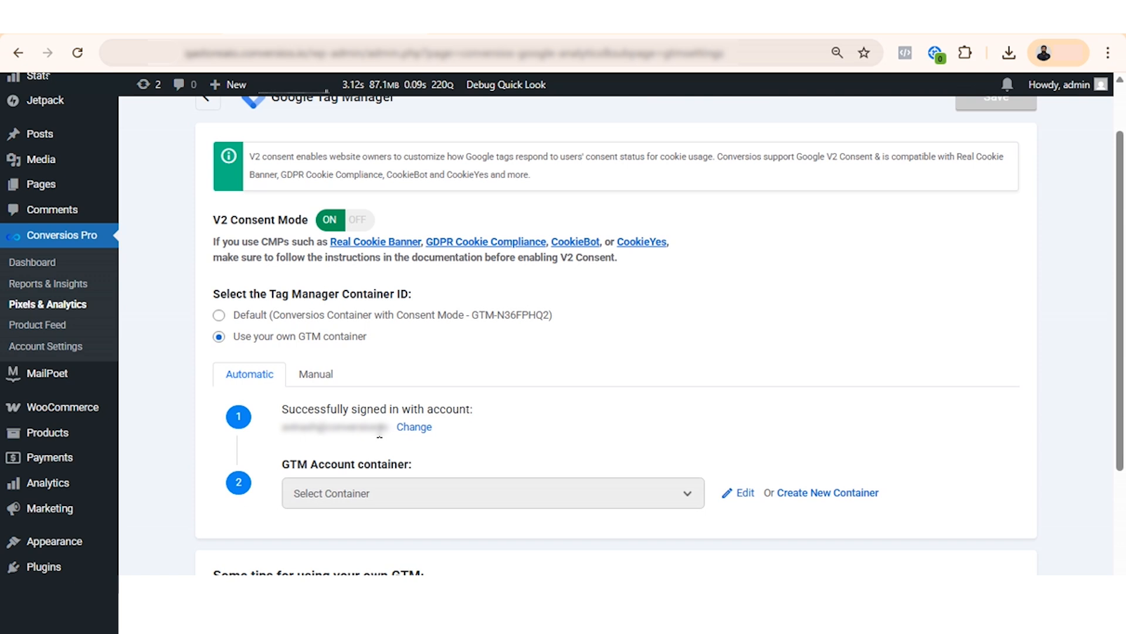
# Edit the GTM account container, select an existing web container and save the Google Tag Manager settings.
pyautogui.click(744, 494)
pyautogui.scroll(-2, 666, 415)
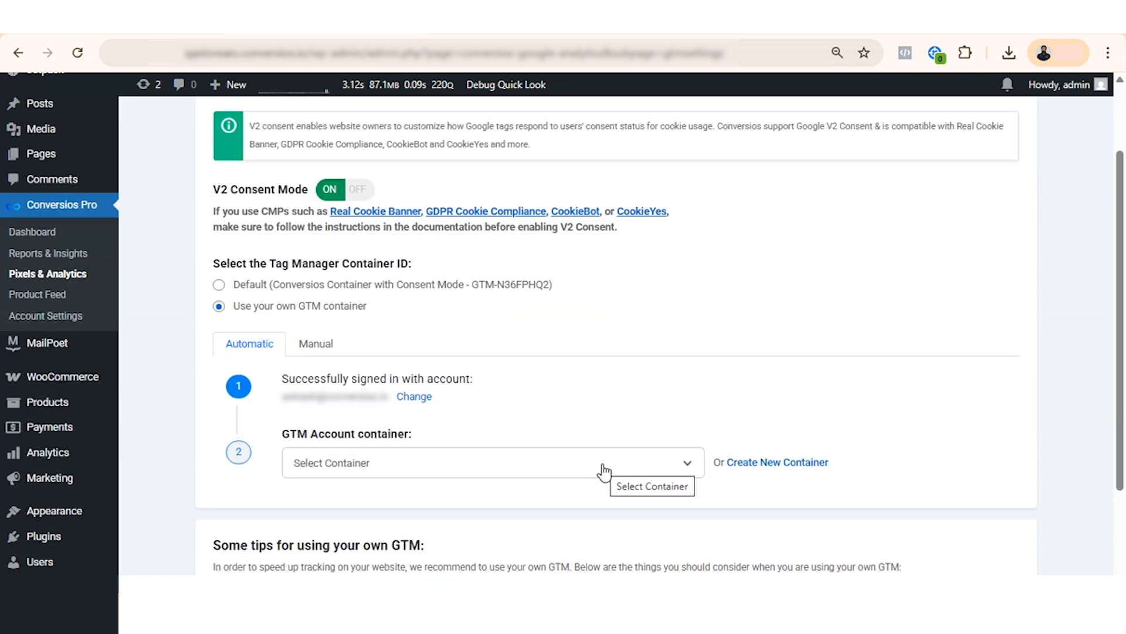
pyautogui.click(603, 464)
pyautogui.scroll(-4, 574, 427)
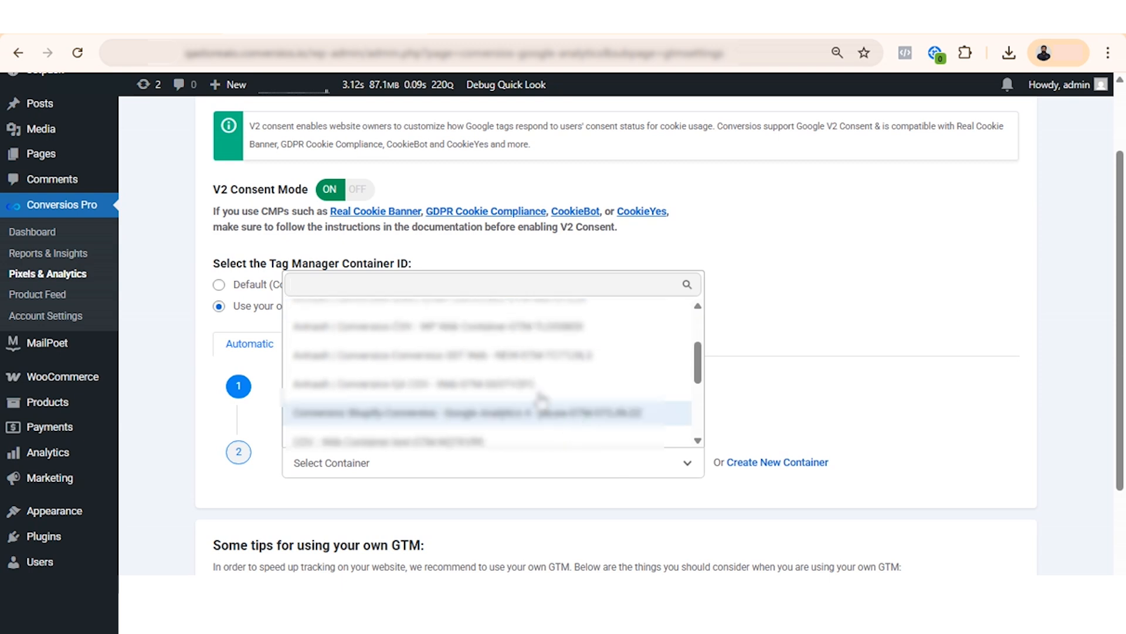
pyautogui.click(538, 359)
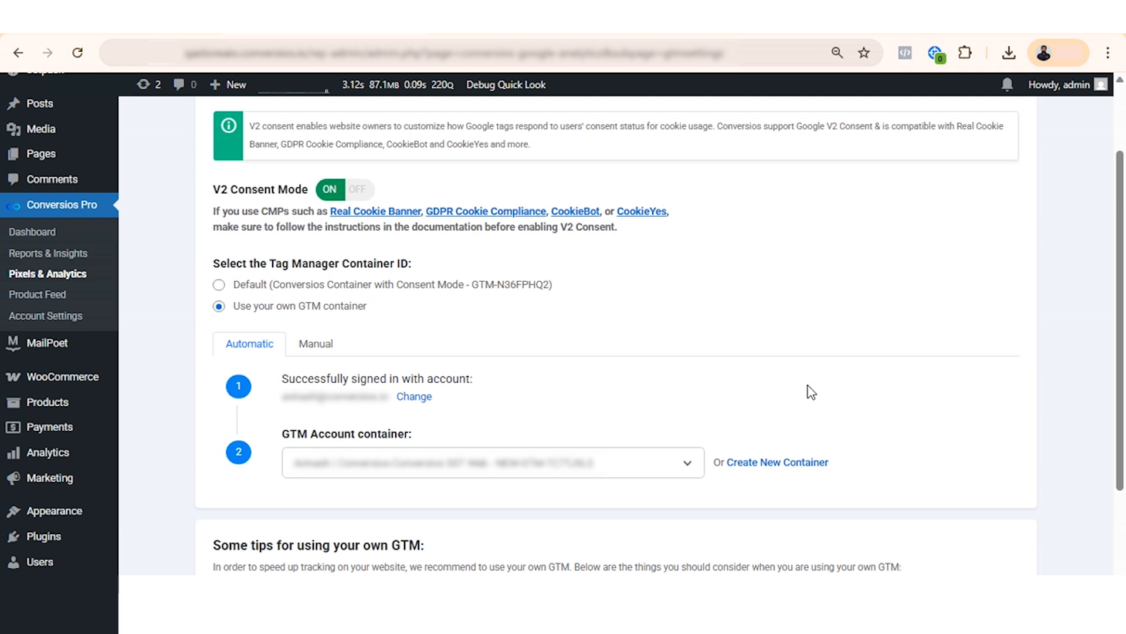
pyautogui.scroll(2, 811, 392)
pyautogui.click(996, 164)
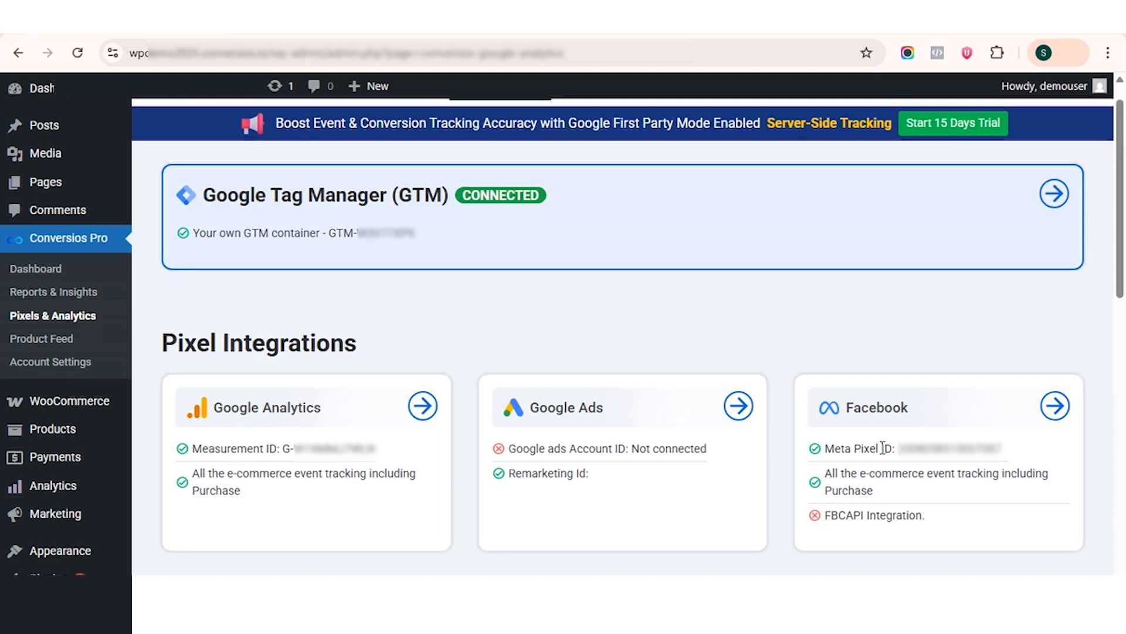
# Sign in with the Google support account from the Google Analytics 4 integration and grant Conversios access.
pyautogui.scroll(-5, 504, 434)
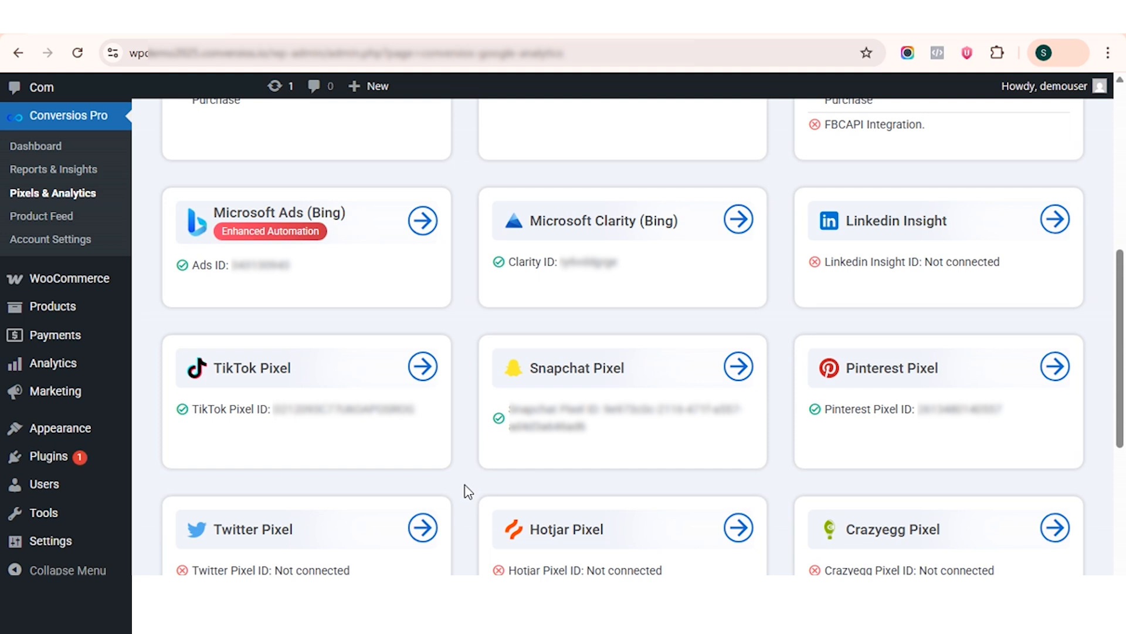
pyautogui.scroll(5, 467, 491)
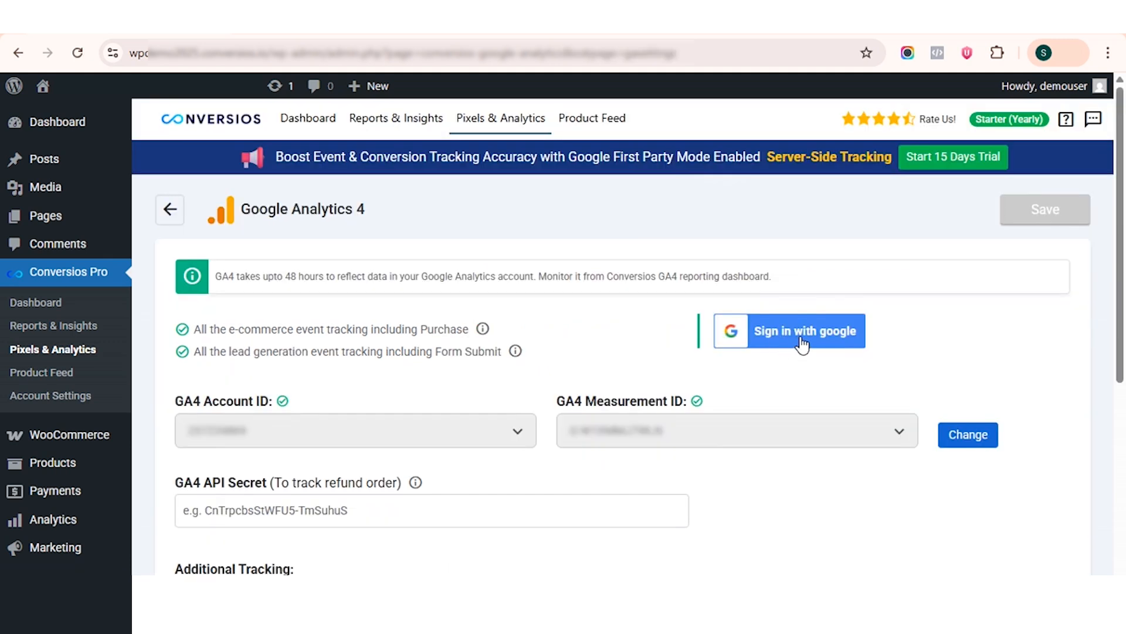
pyautogui.click(802, 345)
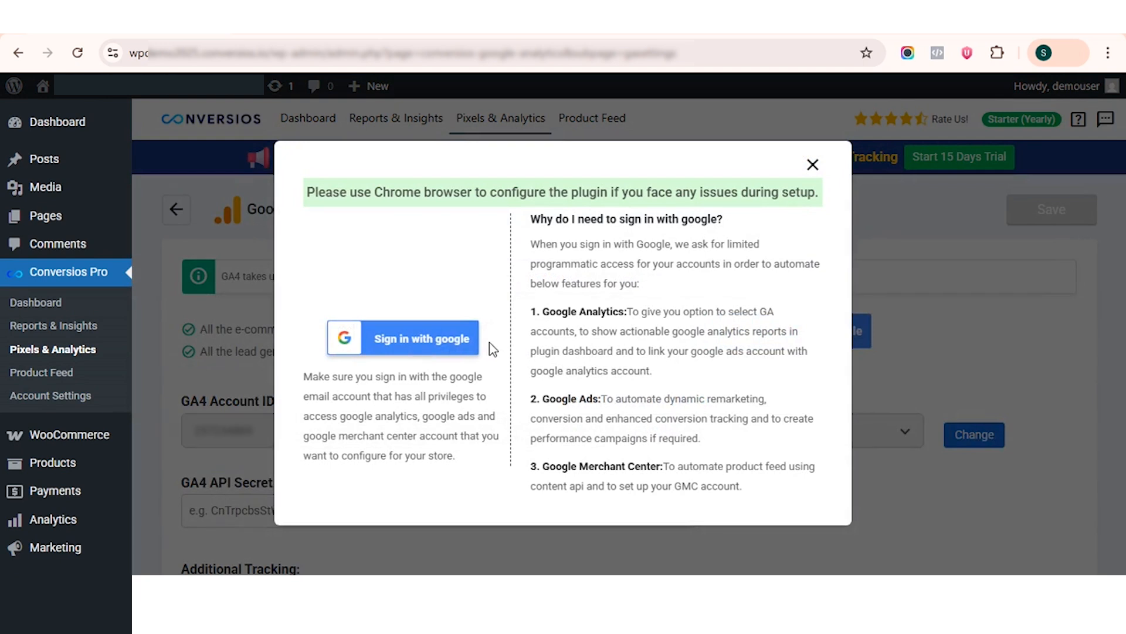
pyautogui.click(422, 343)
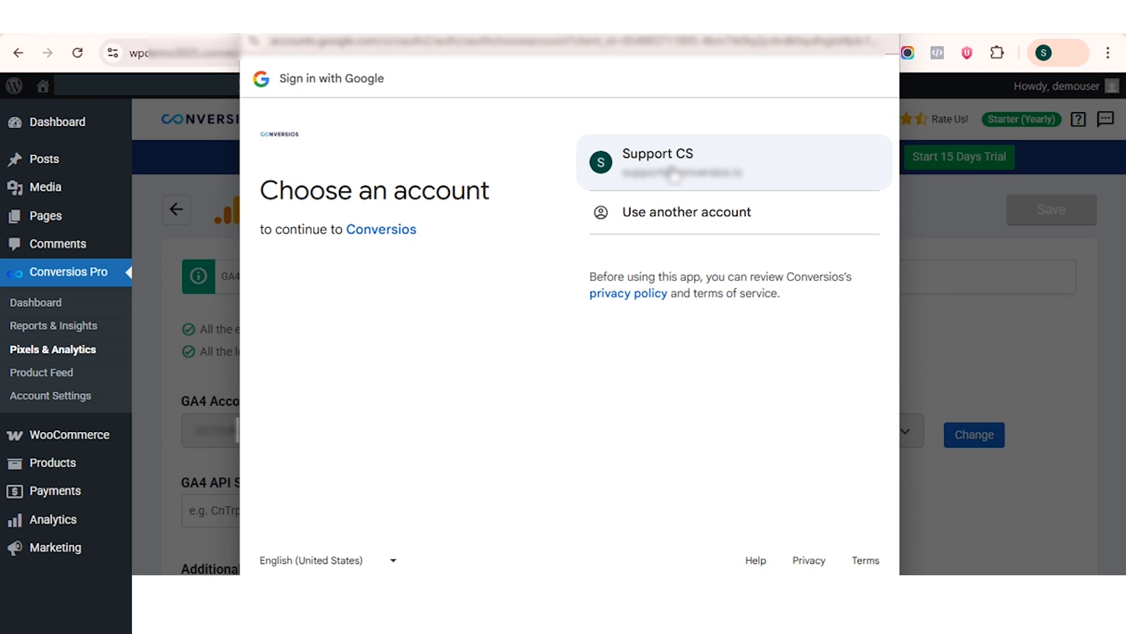
pyautogui.click(674, 175)
pyautogui.click(812, 335)
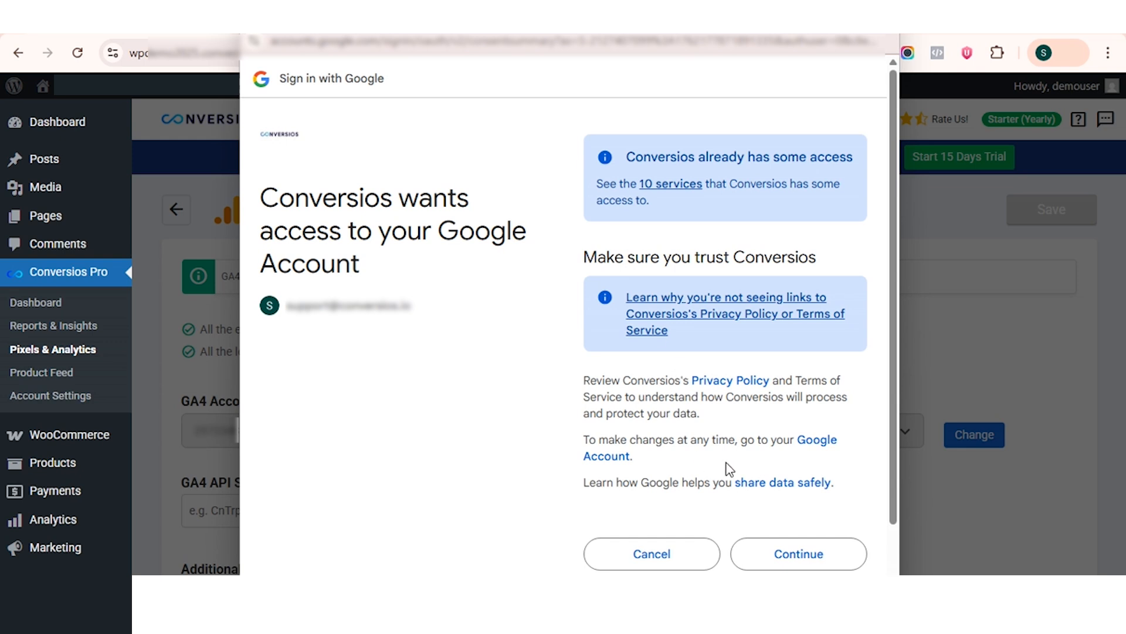
pyautogui.click(802, 557)
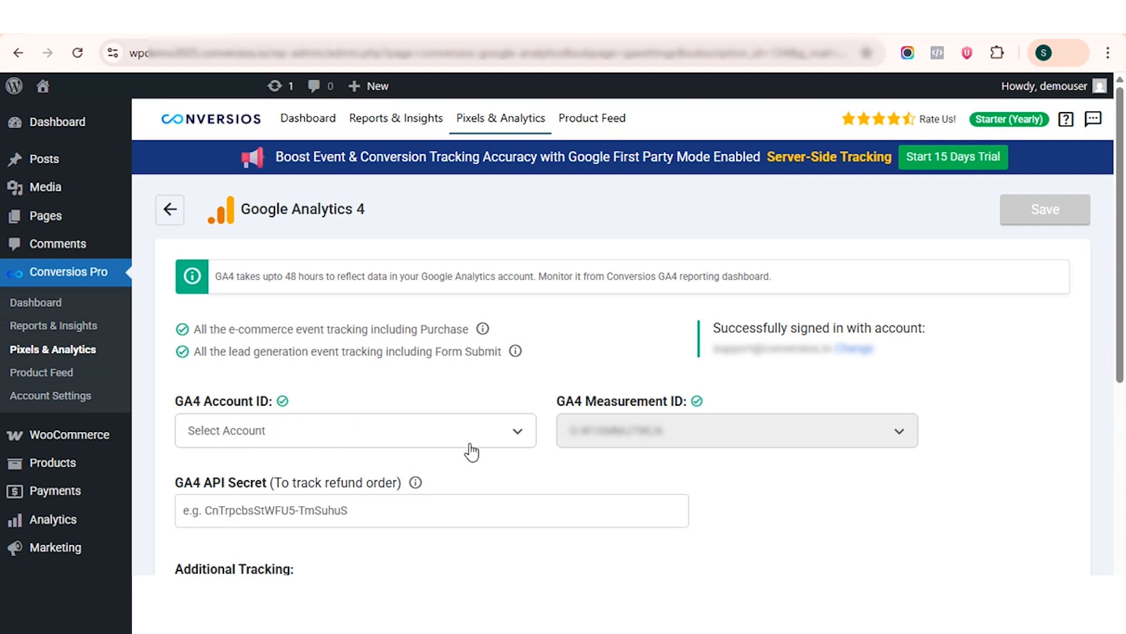
# Select Demo Account as the GA4 account and the measurement ID of the North America & Canada Website.
pyautogui.click(428, 435)
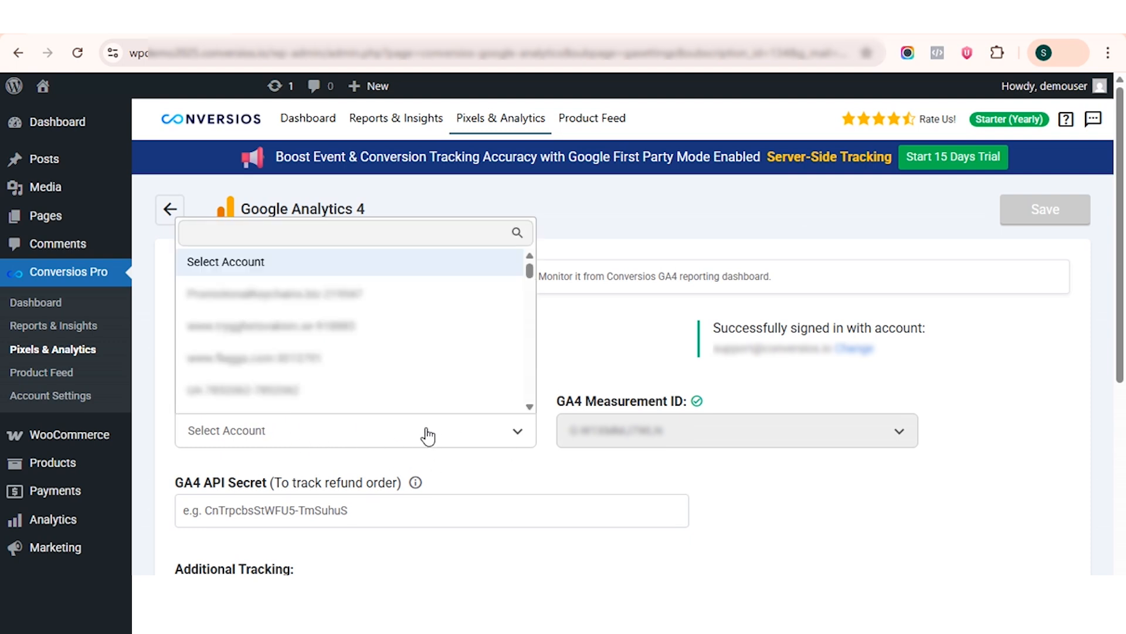
pyautogui.scroll(-3, 308, 389)
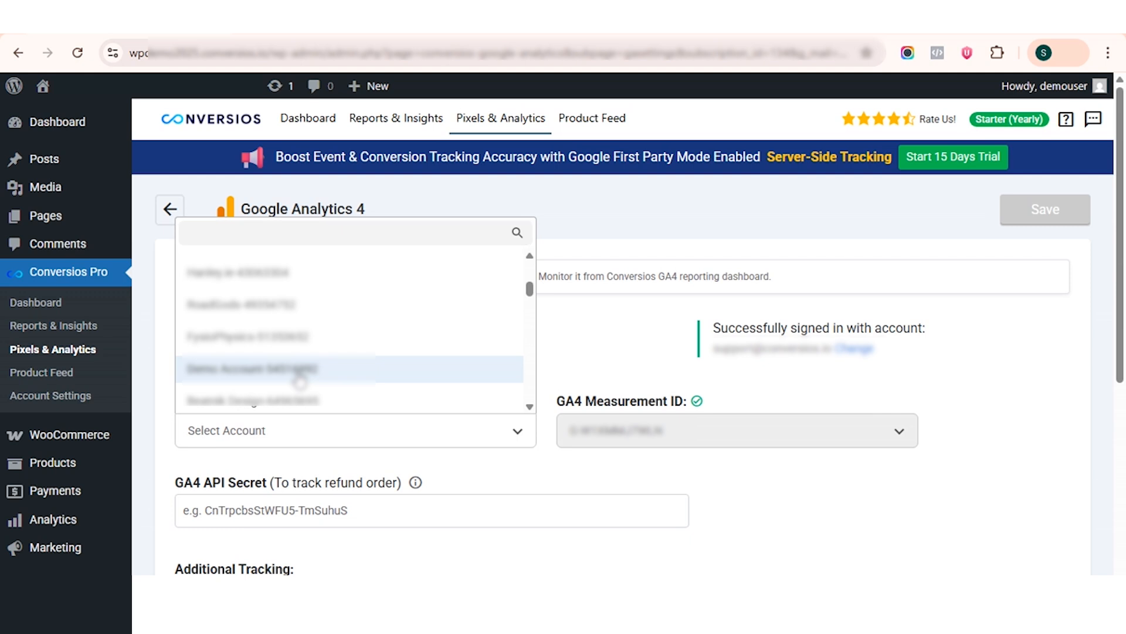
pyautogui.click(300, 379)
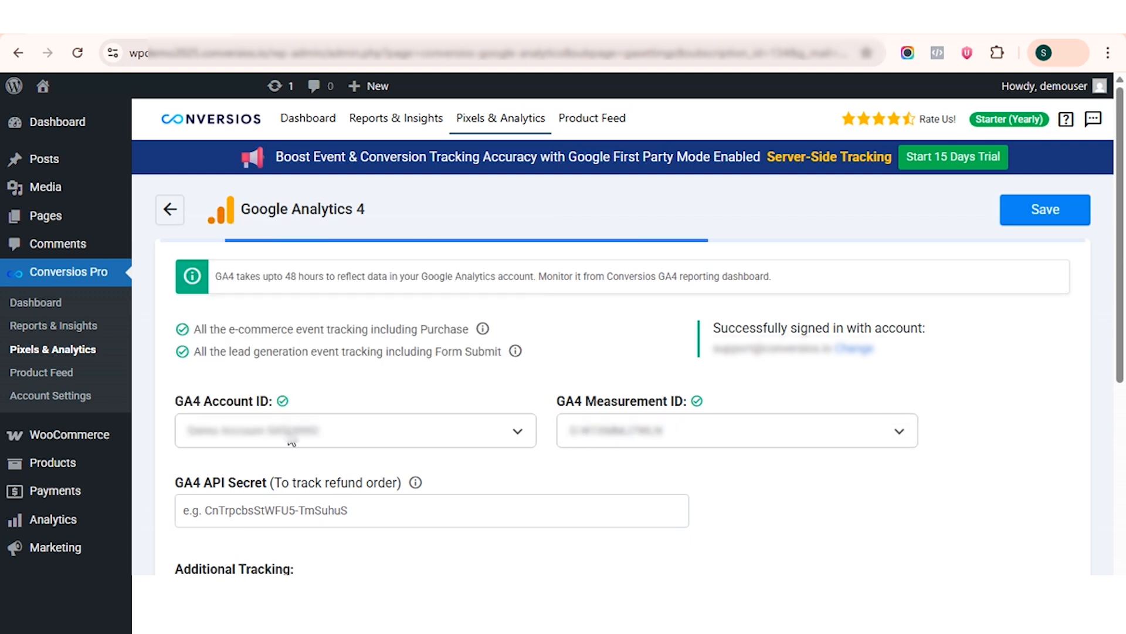
pyautogui.click(714, 437)
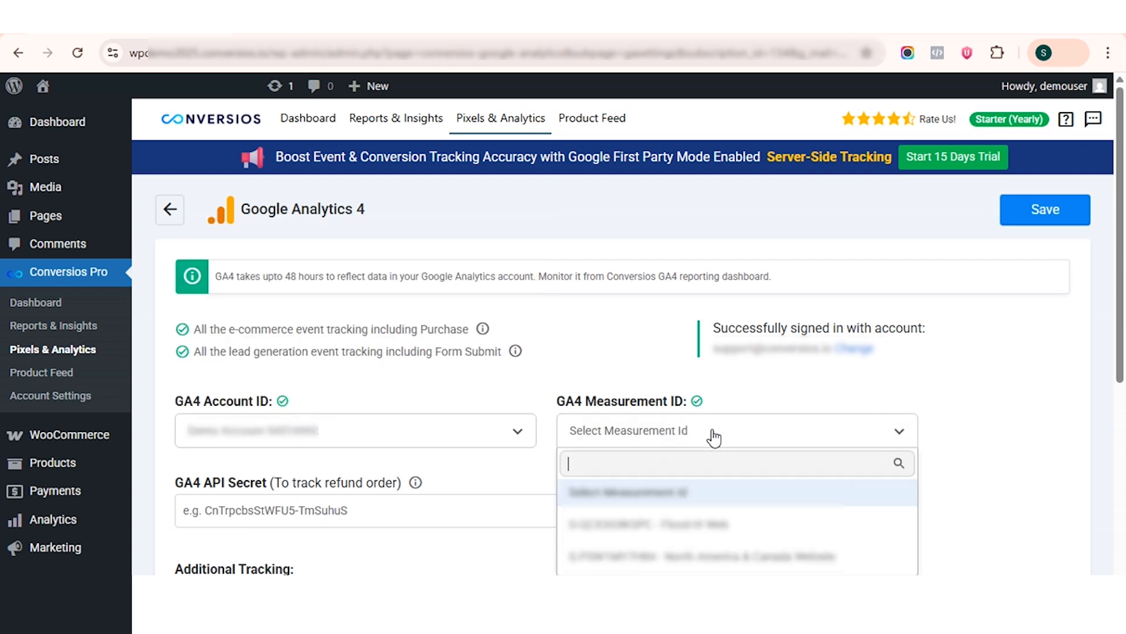
pyautogui.click(732, 554)
pyautogui.scroll(-1, 993, 227)
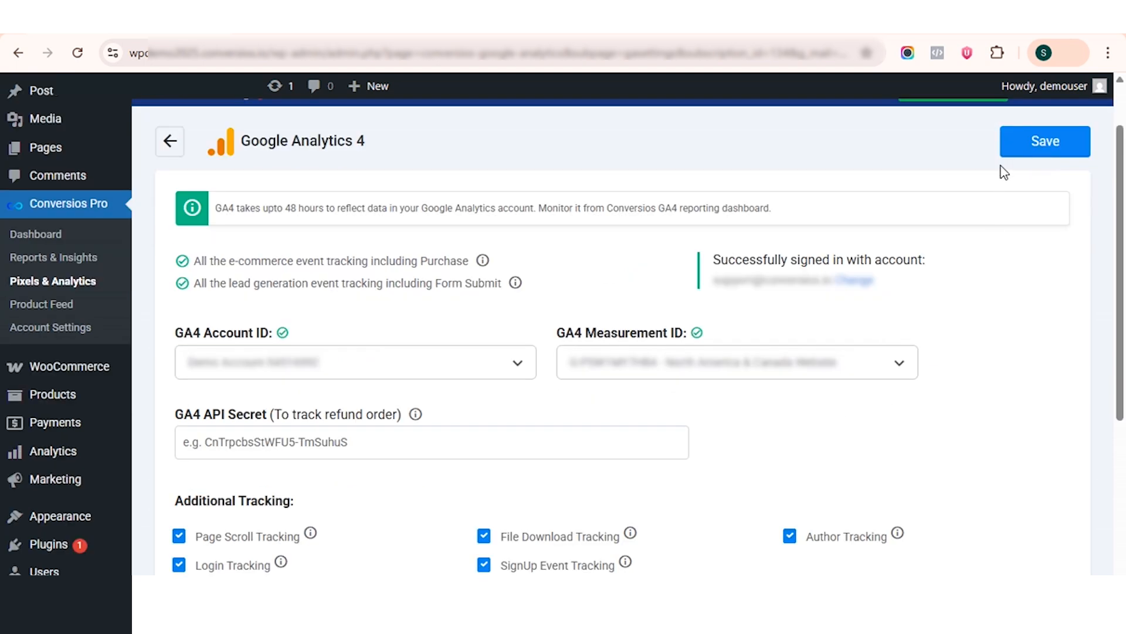
# Save the Google Analytics 4 settings and select the last listed account as the Google Ads account for conversion tracking.
pyautogui.click(1041, 145)
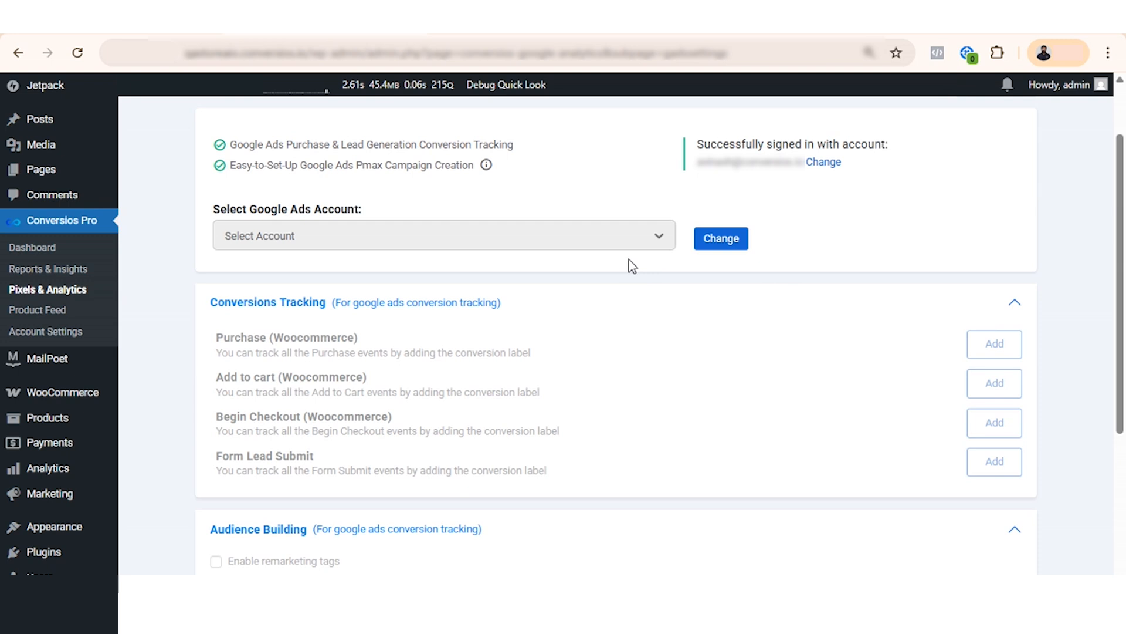
pyautogui.click(721, 238)
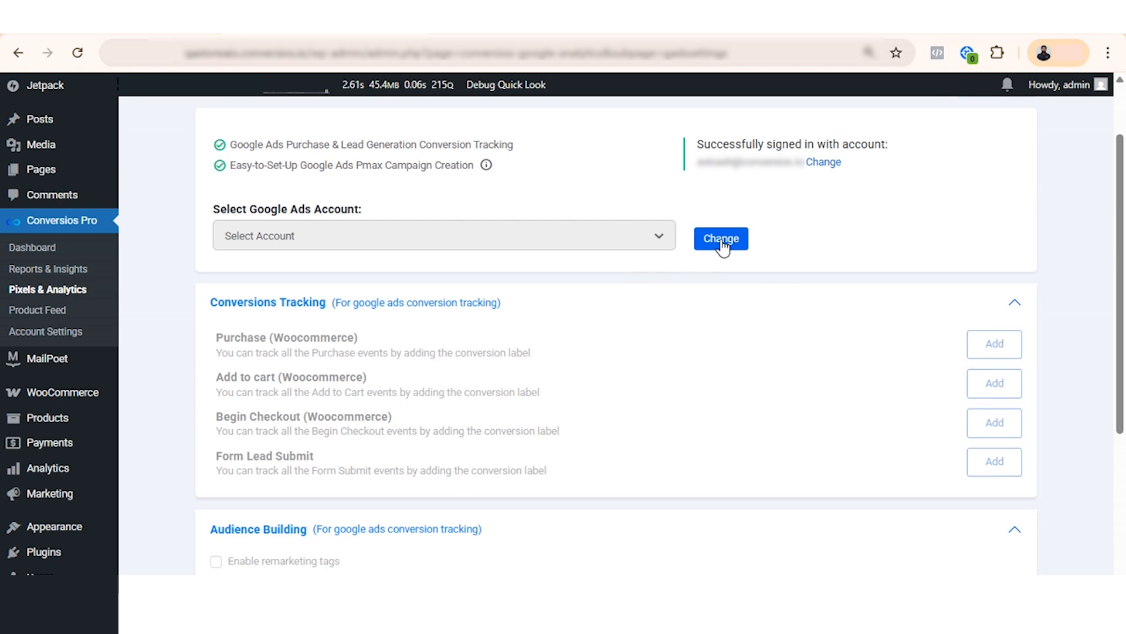
pyautogui.click(553, 321)
pyautogui.scroll(-1, 485, 430)
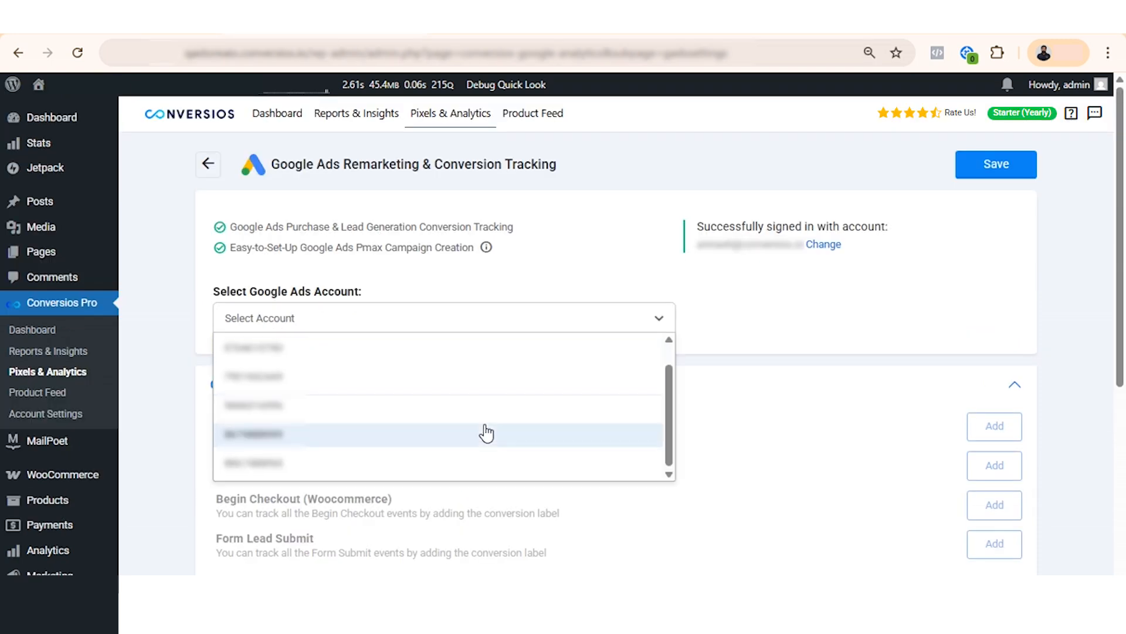
pyautogui.click(403, 473)
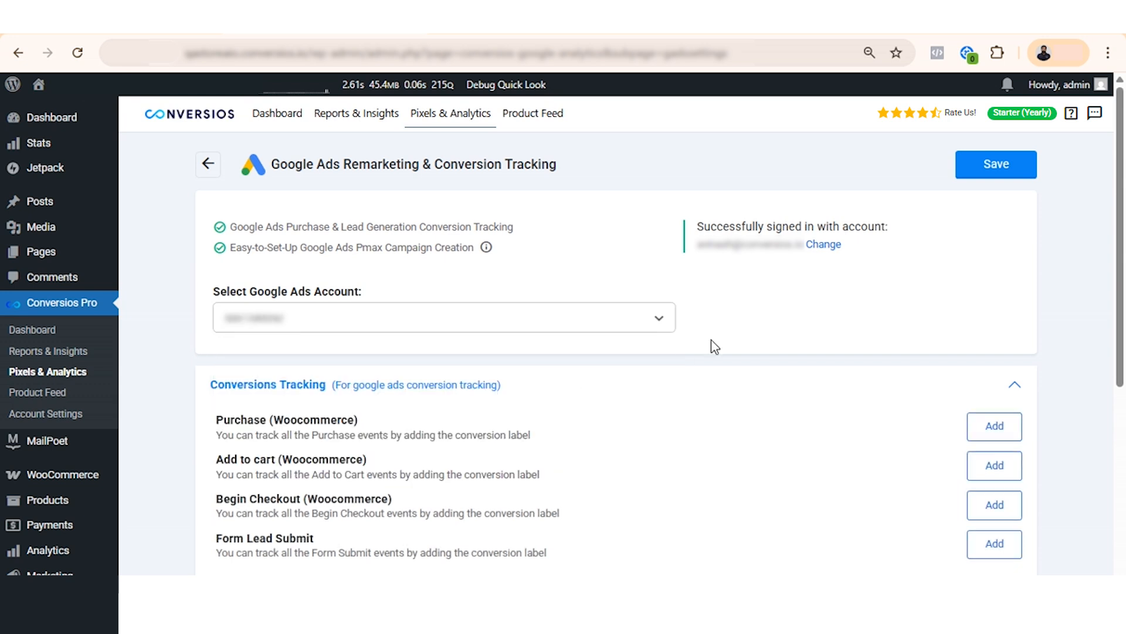
# Connect WooCommerce Purchase tracking to a newly created Google Ads conversion action and save its conversion ID and label.
pyautogui.scroll(-2, 741, 342)
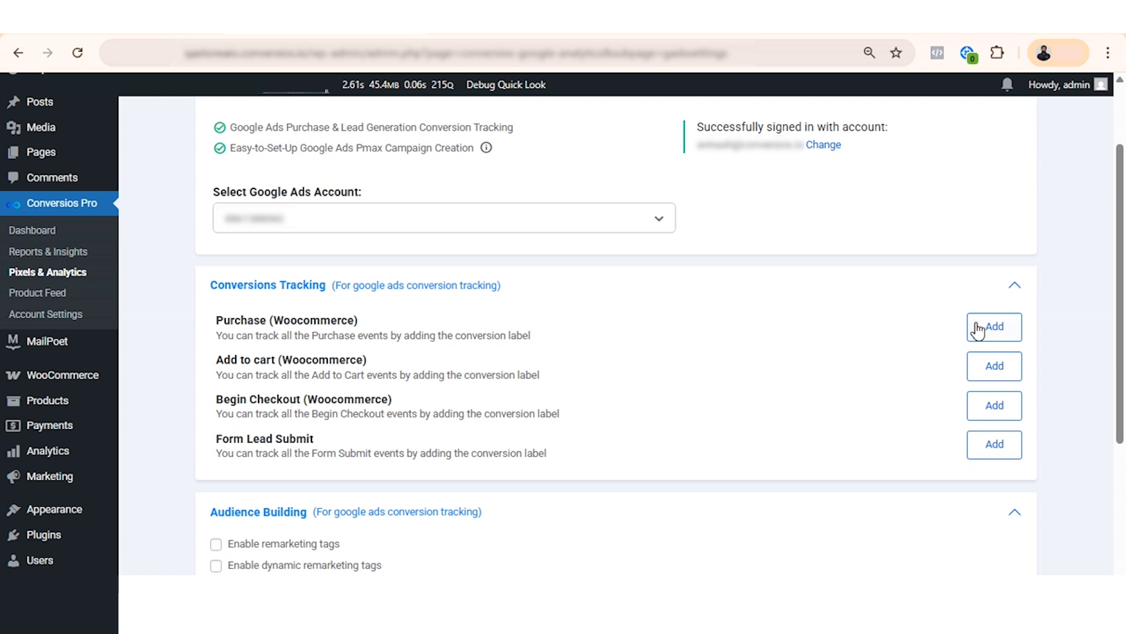
pyautogui.click(995, 326)
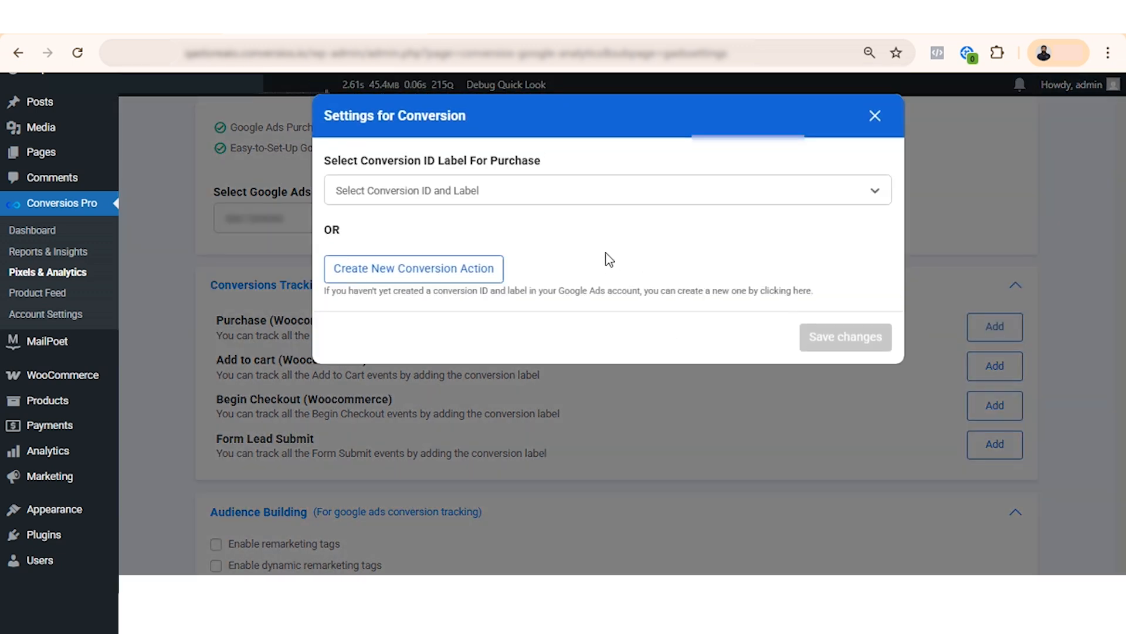
pyautogui.click(557, 200)
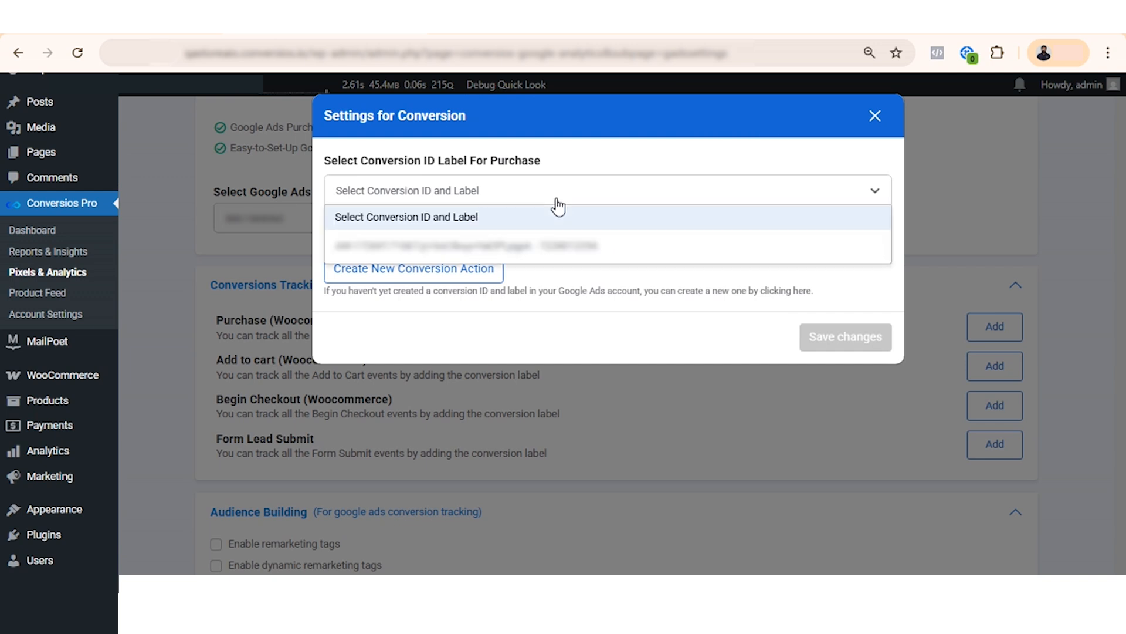
pyautogui.click(545, 246)
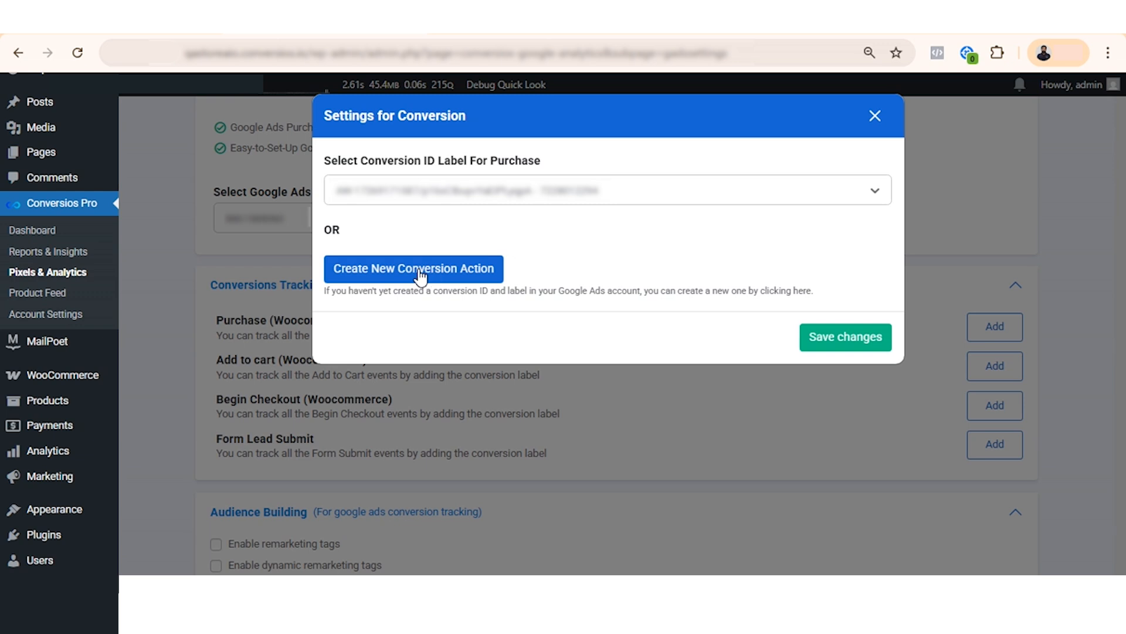
pyautogui.click(613, 202)
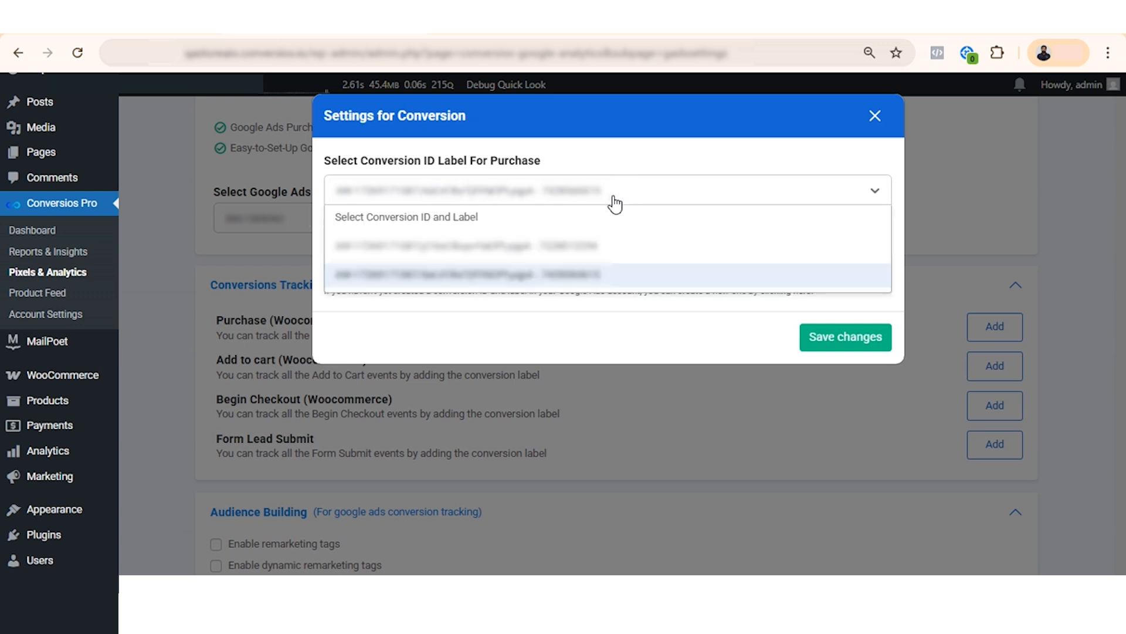
pyautogui.click(579, 288)
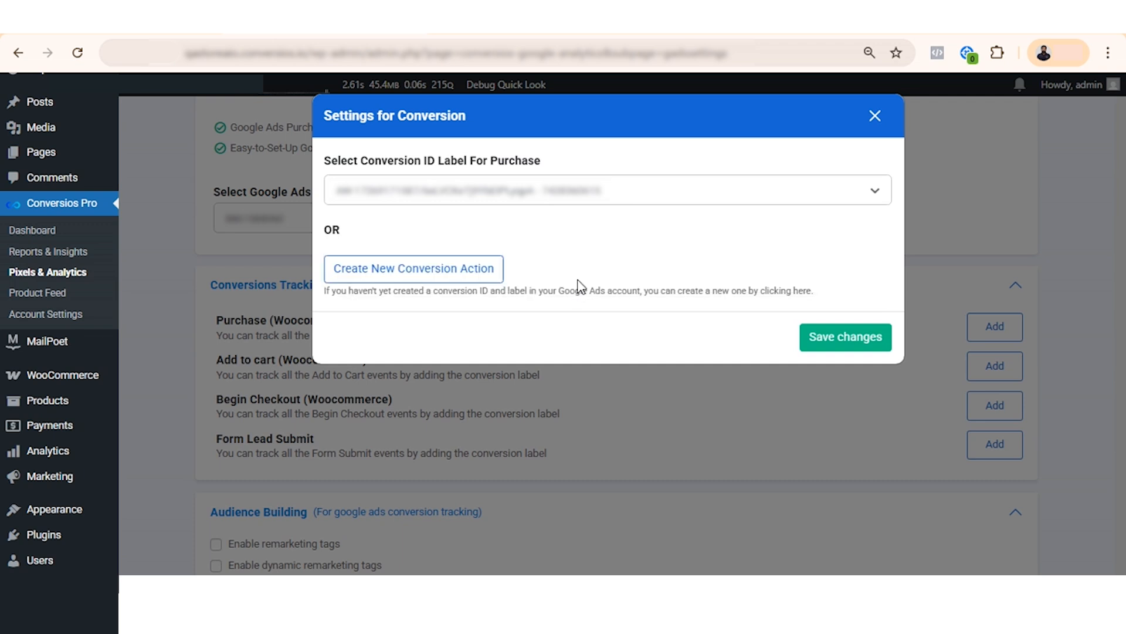
pyautogui.click(862, 345)
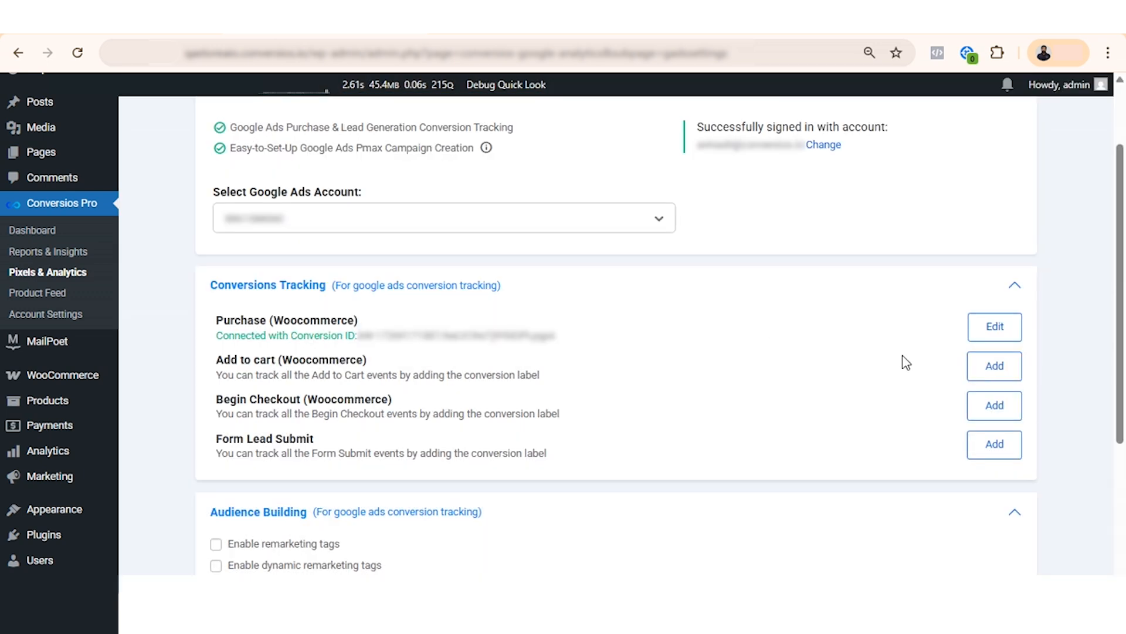
# Create a new conversion action for the Add to cart event and save its conversion ID and label.
pyautogui.click(996, 376)
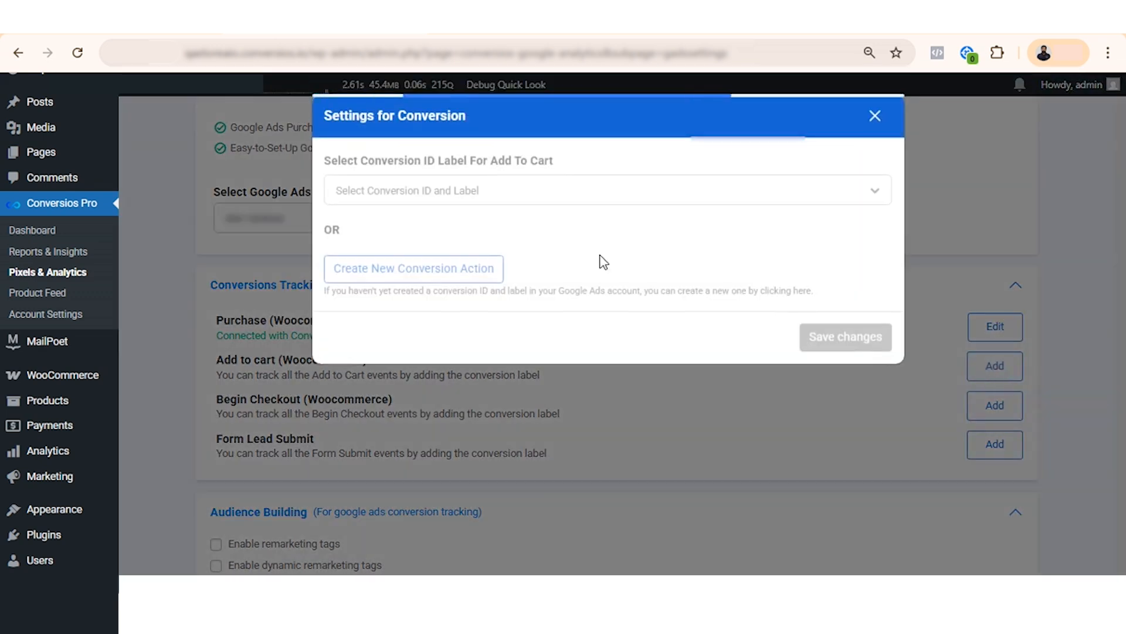
pyautogui.click(560, 196)
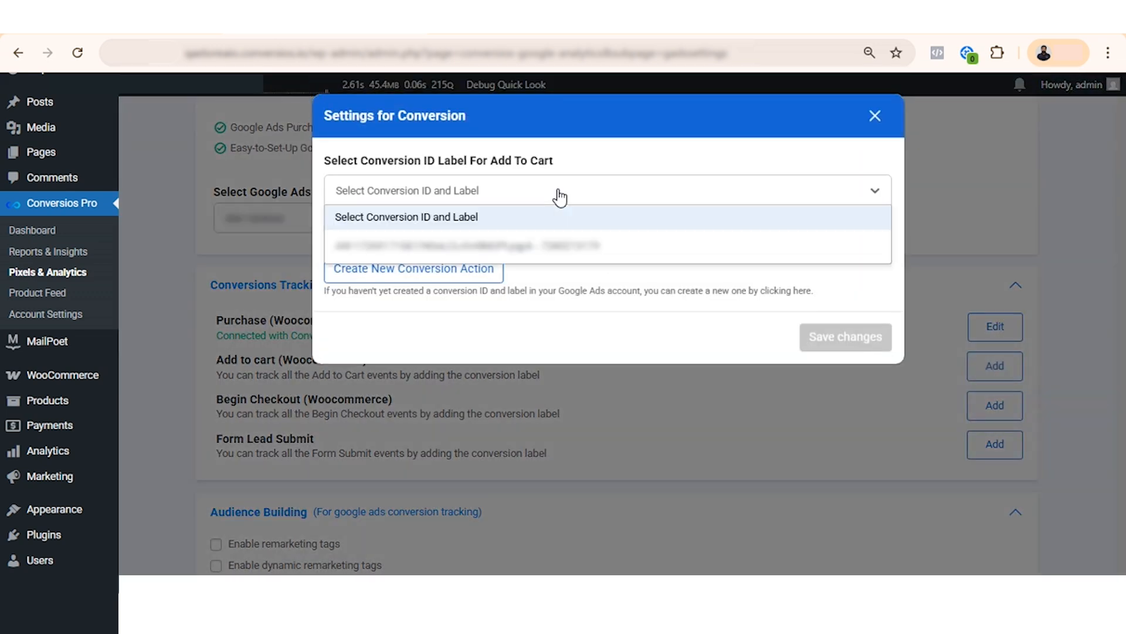
pyautogui.click(543, 277)
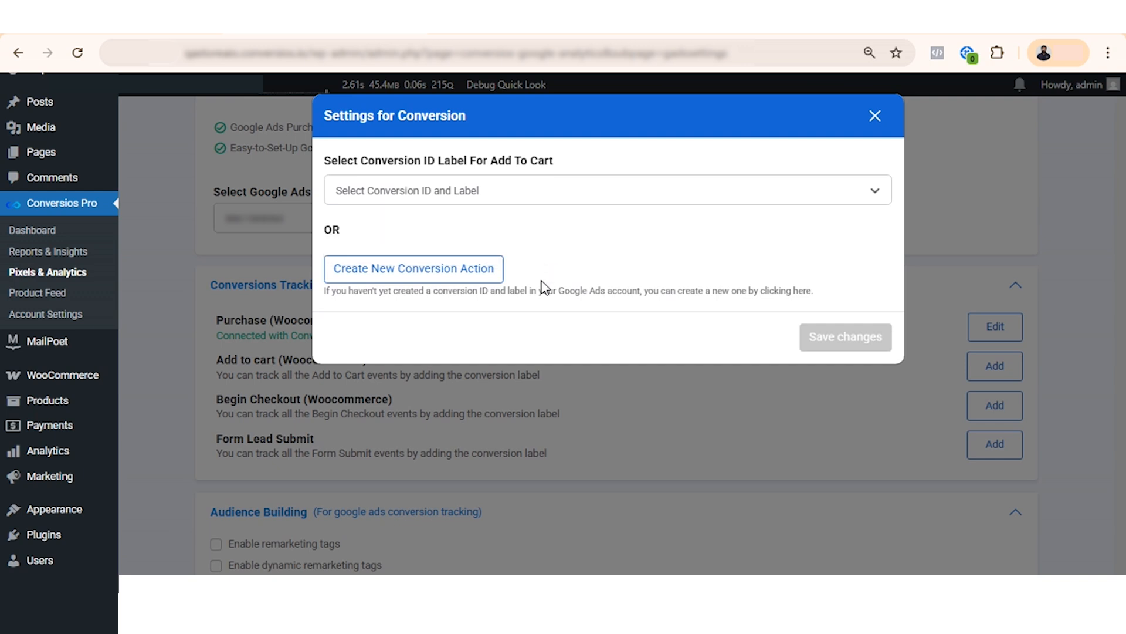
pyautogui.click(423, 274)
pyautogui.click(622, 201)
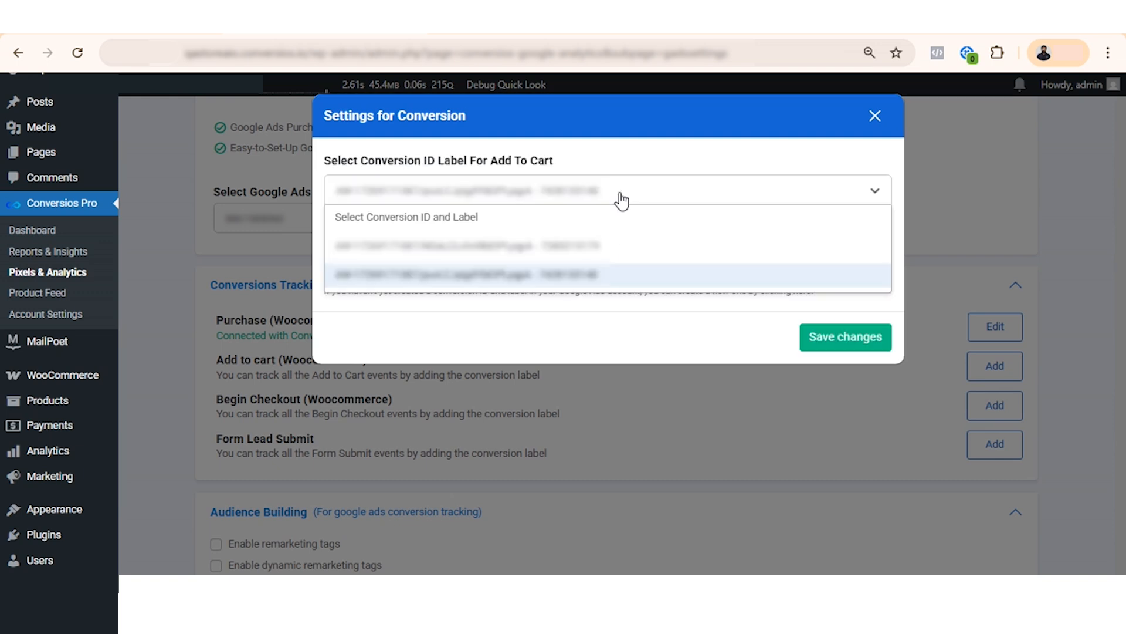
pyautogui.click(570, 274)
pyautogui.click(836, 338)
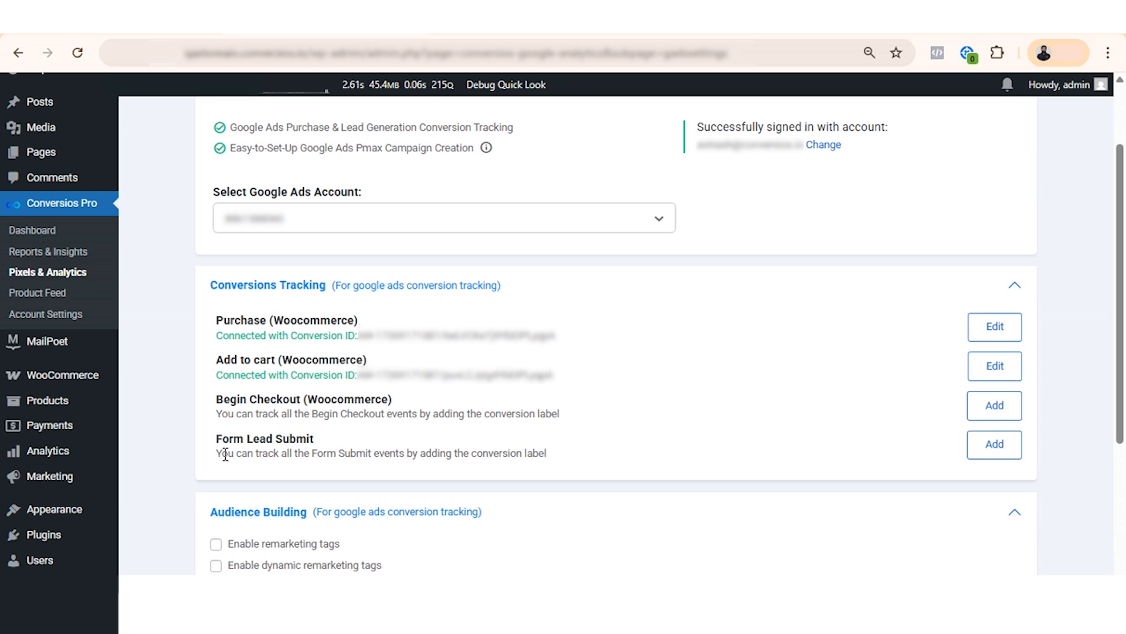
# Create a new conversion action for the Begin Checkout event and save its conversion ID and label.
pyautogui.click(983, 418)
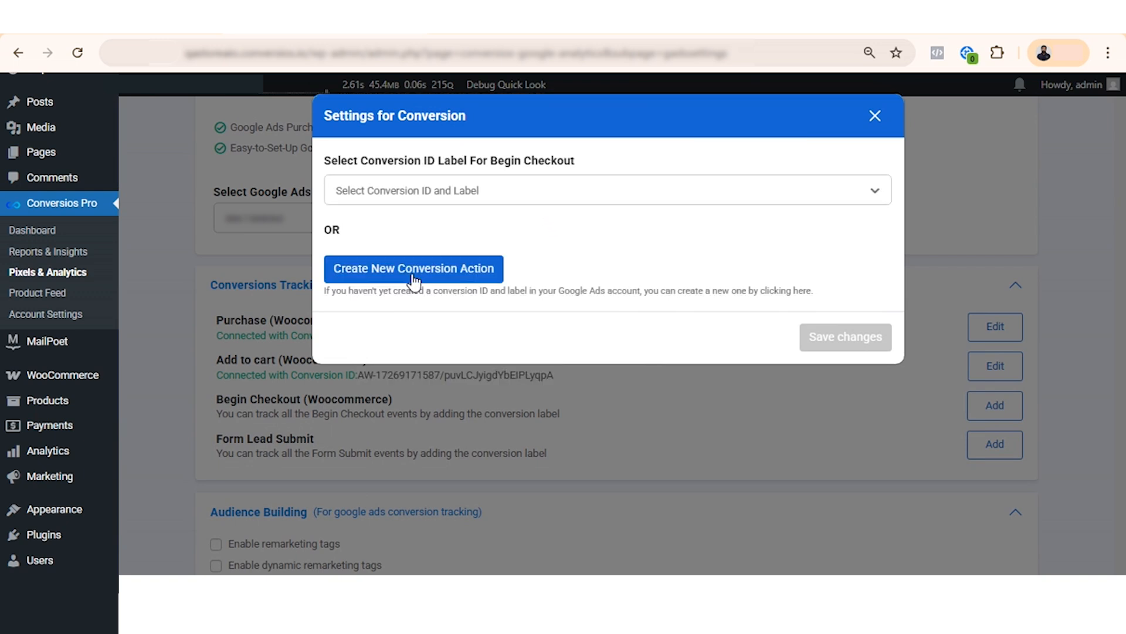
pyautogui.click(485, 272)
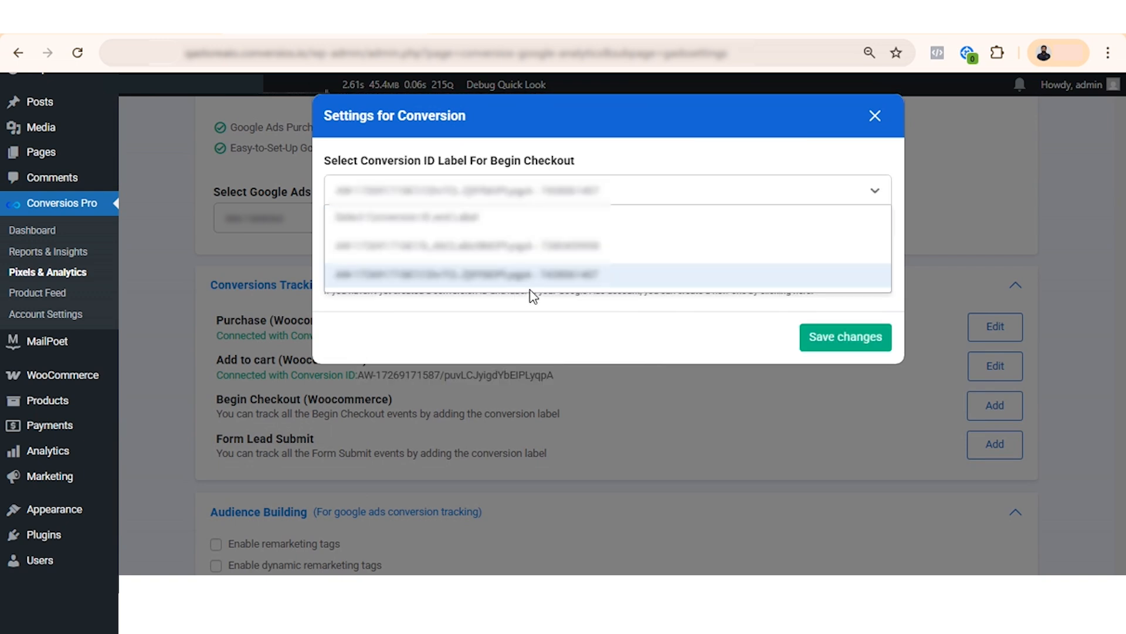
pyautogui.click(556, 273)
pyautogui.click(846, 348)
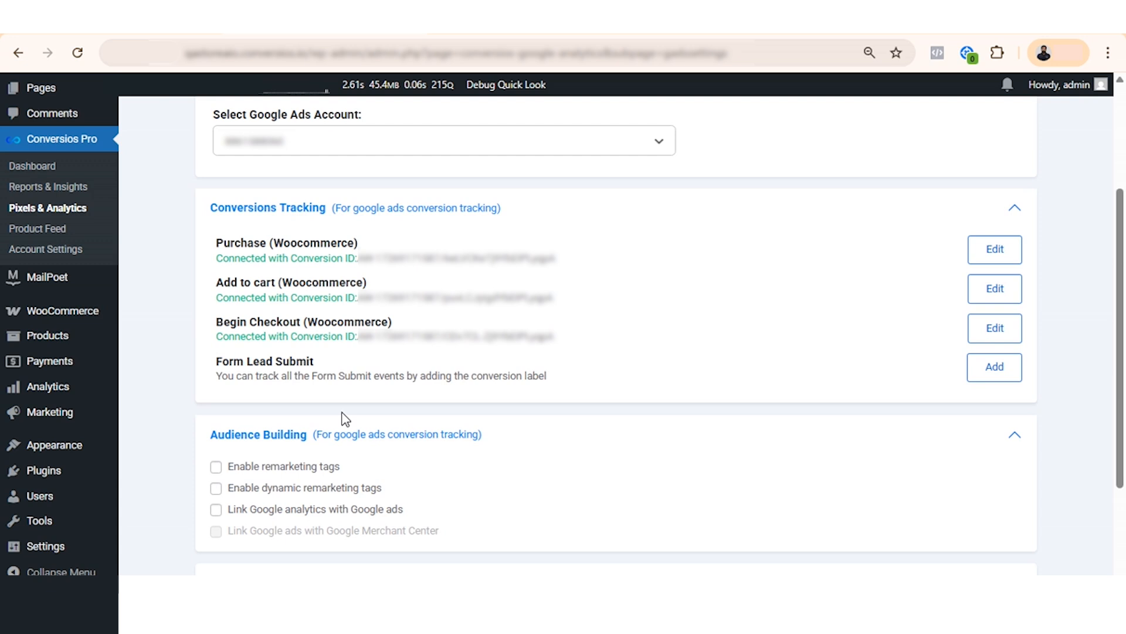
# Enable remarketing tags, dynamic remarketing tags and linking Google Analytics with Google Ads, and save the Google Ads settings.
pyautogui.click(216, 469)
pyautogui.click(216, 489)
pyautogui.click(217, 510)
pyautogui.scroll(3, 726, 422)
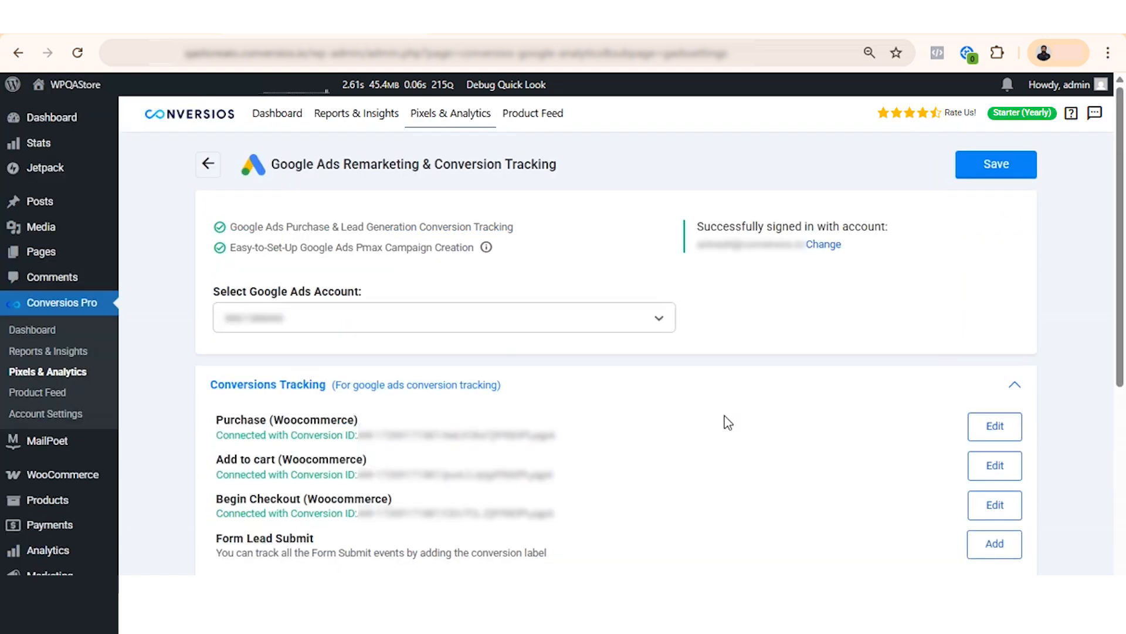
pyautogui.click(1000, 164)
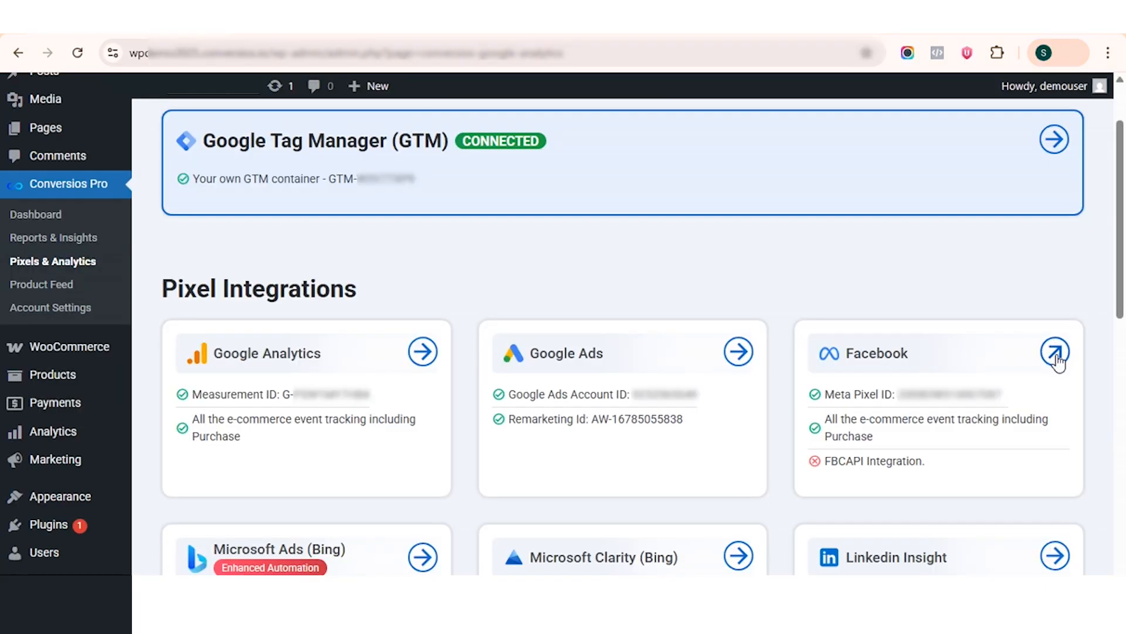
# Open the Facebook integration's Pixel and Conversions API settings.
pyautogui.click(1055, 353)
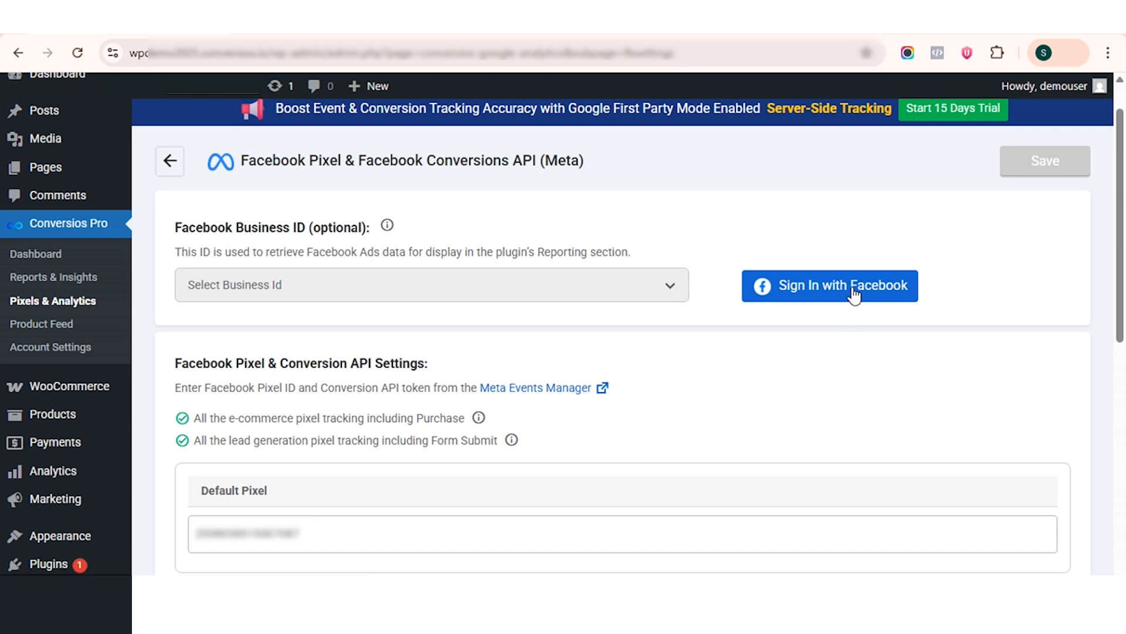
pyautogui.scroll(-2, 641, 365)
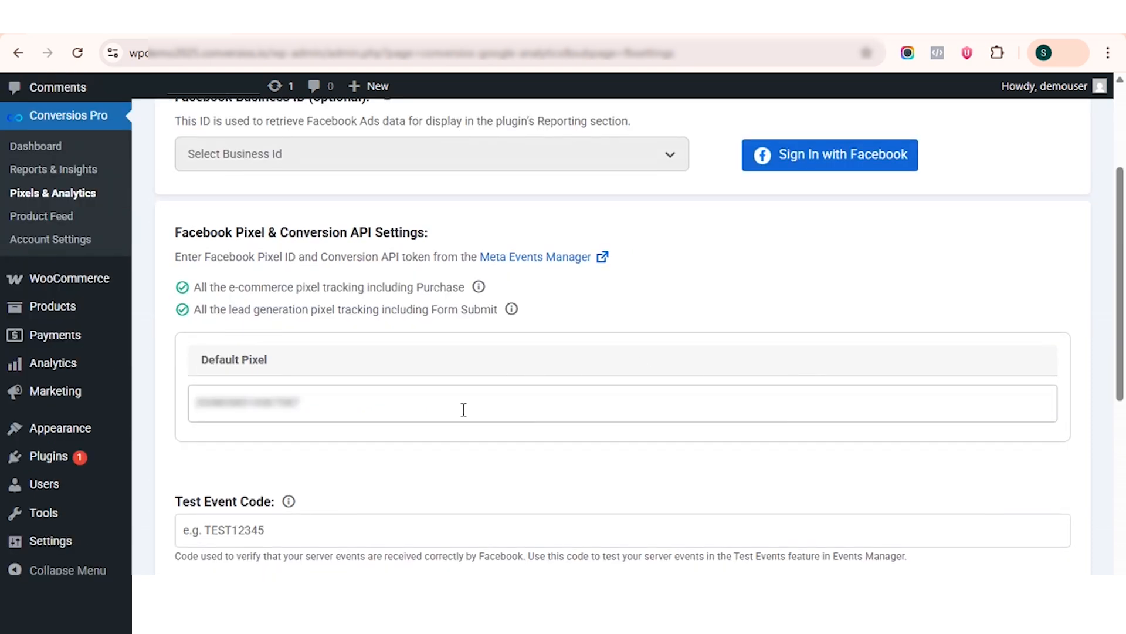
pyautogui.scroll(1, 646, 352)
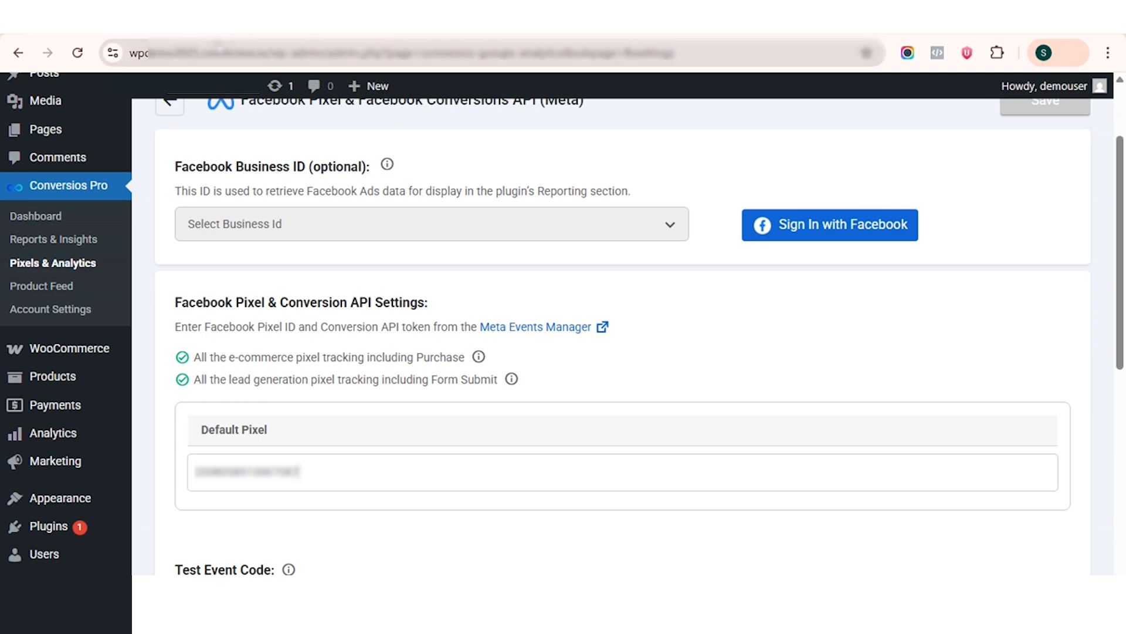
# Switch to Meta Events Manager and copy the dataset ID from the settings of the first listed dataset.
pyautogui.click(248, 21)
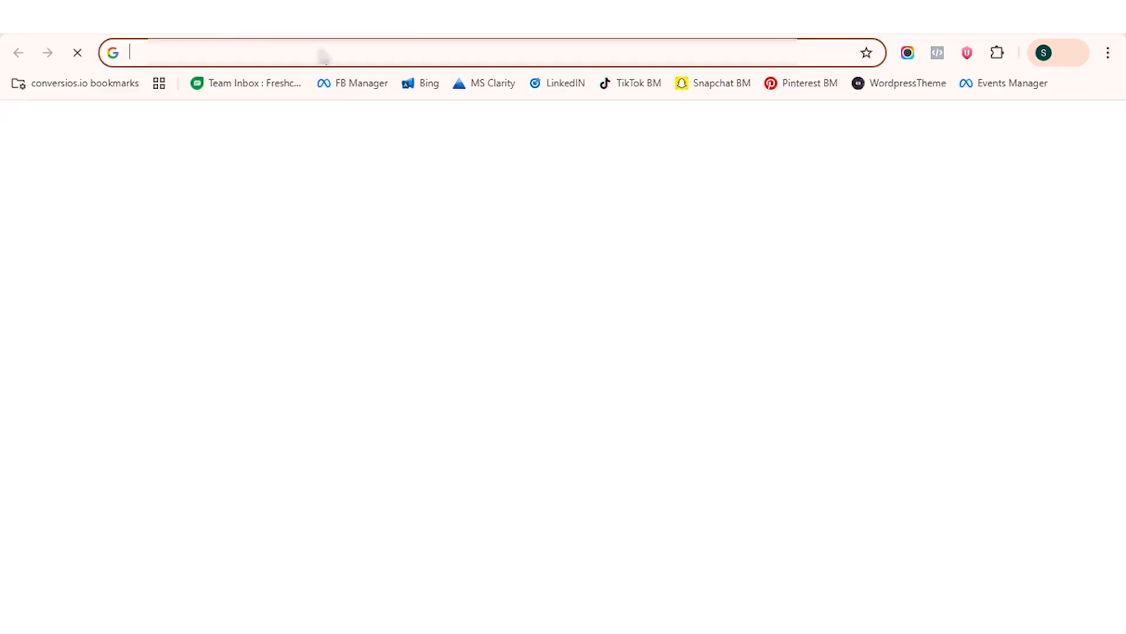
pyautogui.click(362, 88)
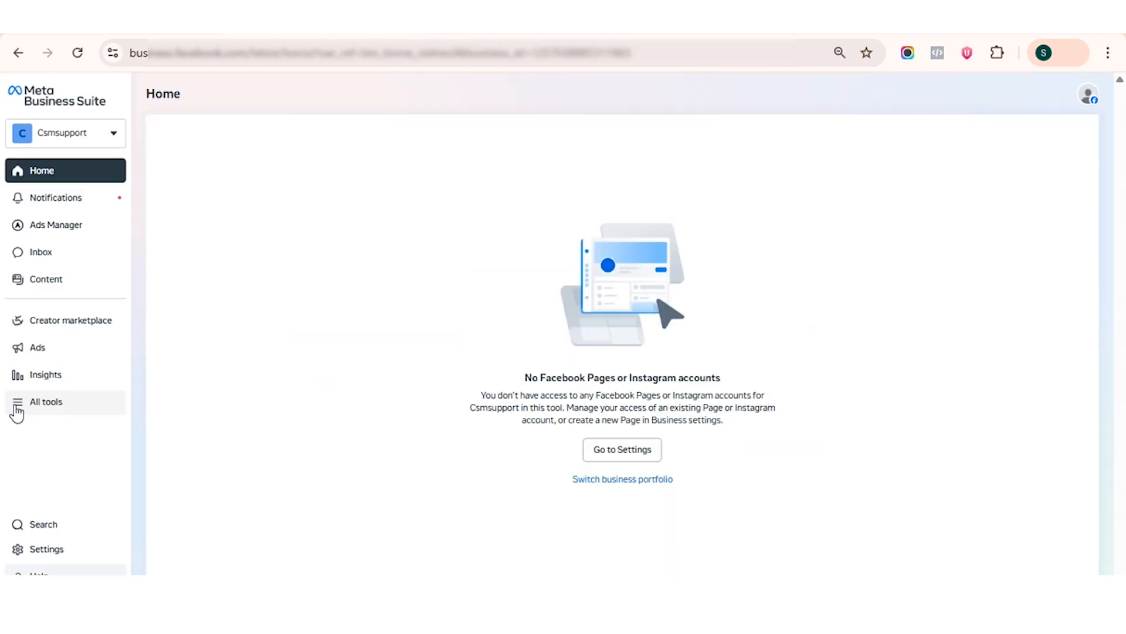
pyautogui.click(17, 411)
pyautogui.click(113, 218)
pyautogui.click(113, 183)
pyautogui.click(700, 163)
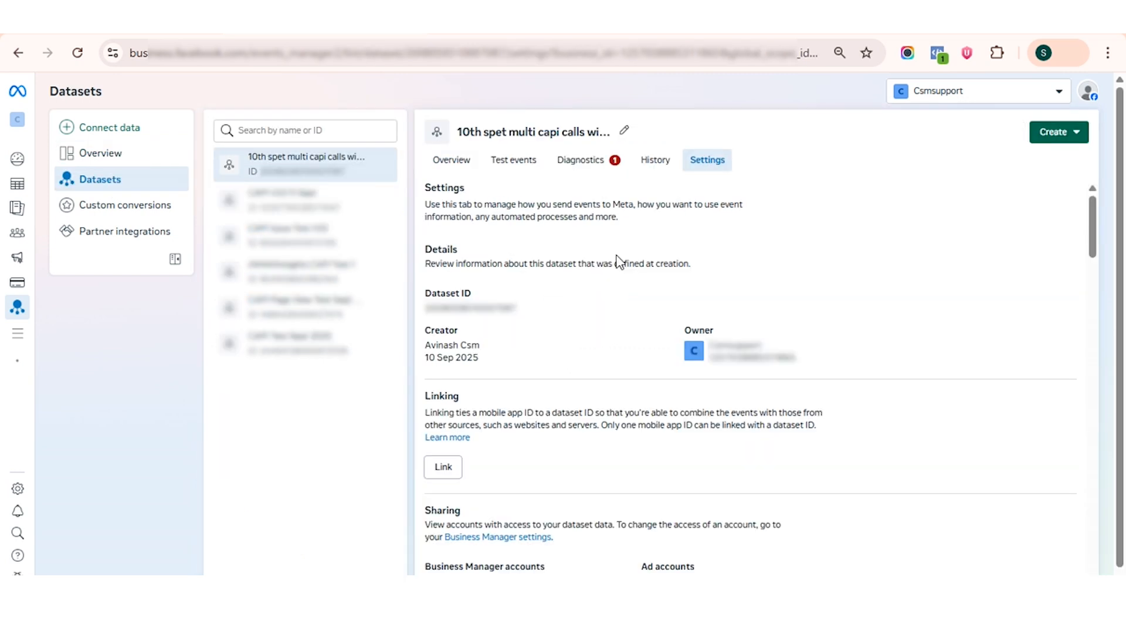
pyautogui.click(471, 311)
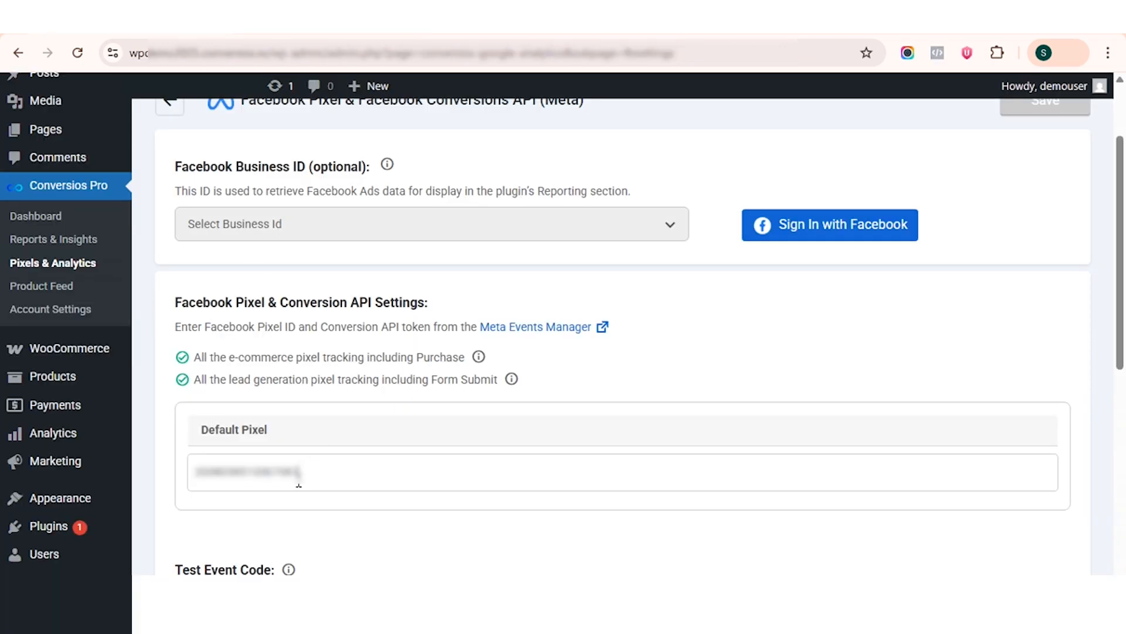
# Replace the default pixel ID in Conversios with the copied dataset ID and save the Facebook pixel settings.
pyautogui.doubleClick(299, 478)
pyautogui.hotkey('ctrl', 'v')
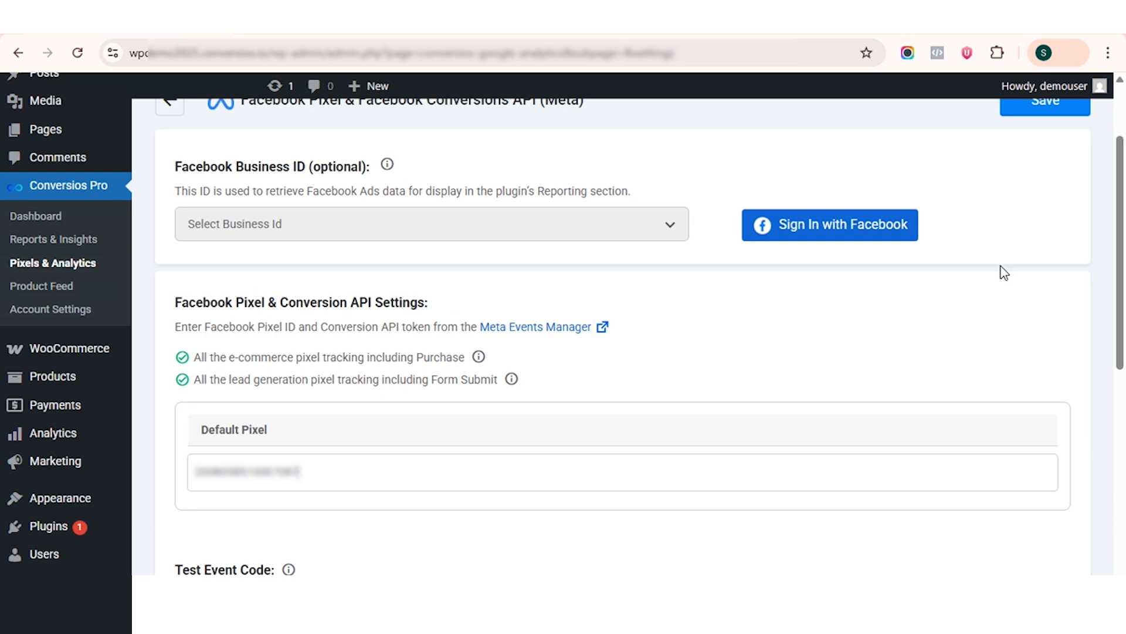
pyautogui.scroll(2, 998, 269)
pyautogui.click(1045, 196)
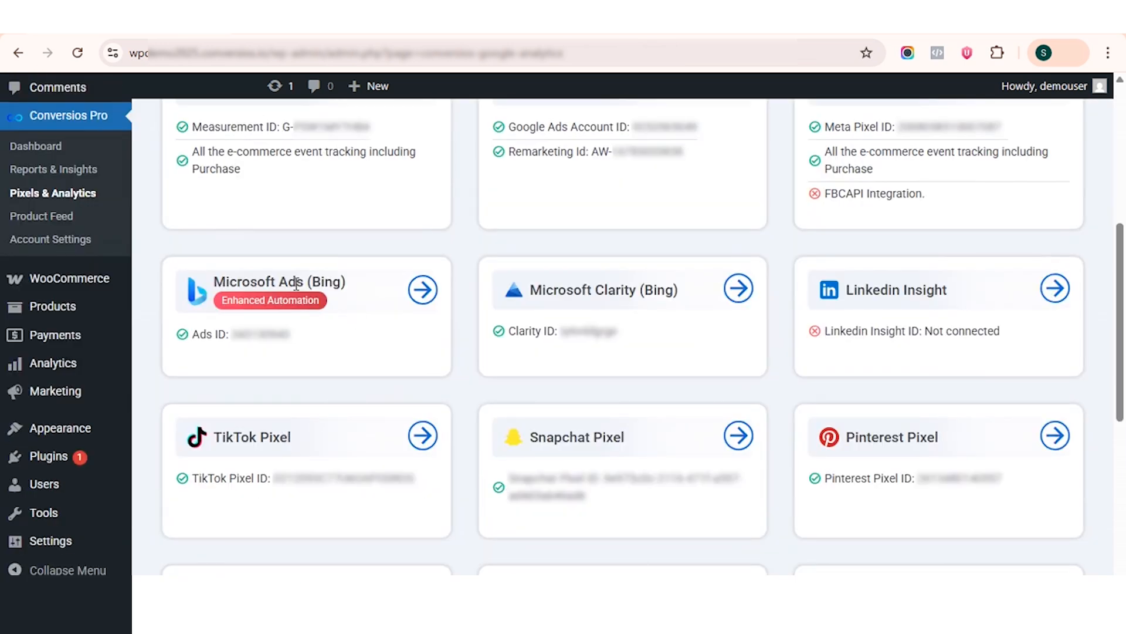
# Sign in with the Microsoft account from the Microsoft Ads (Bing) integration settings.
pyautogui.click(420, 293)
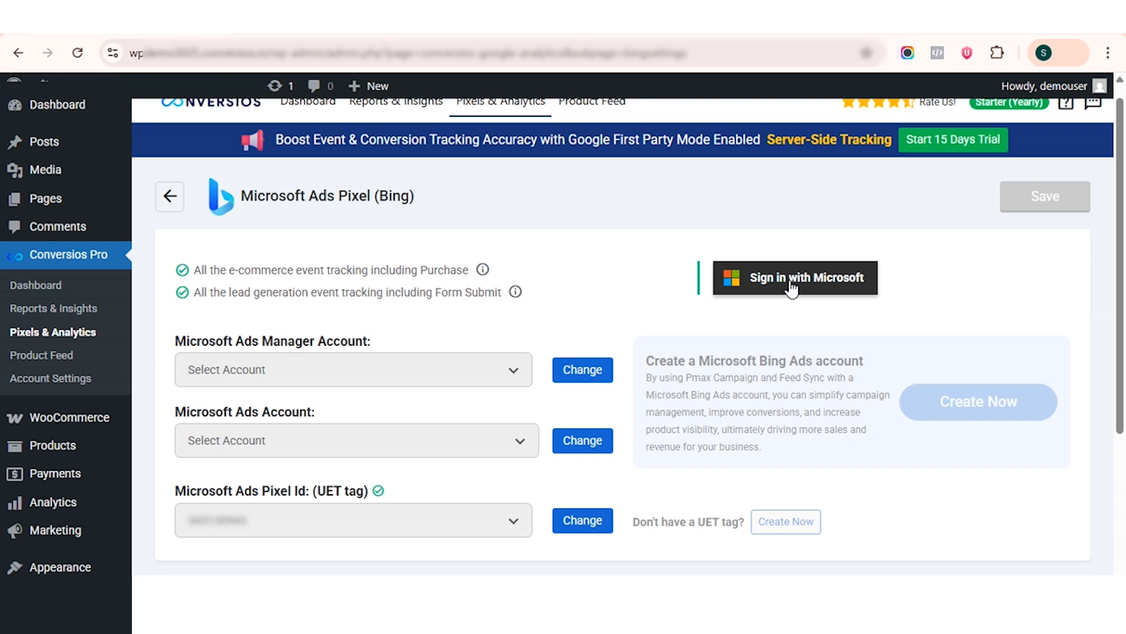
pyautogui.click(792, 288)
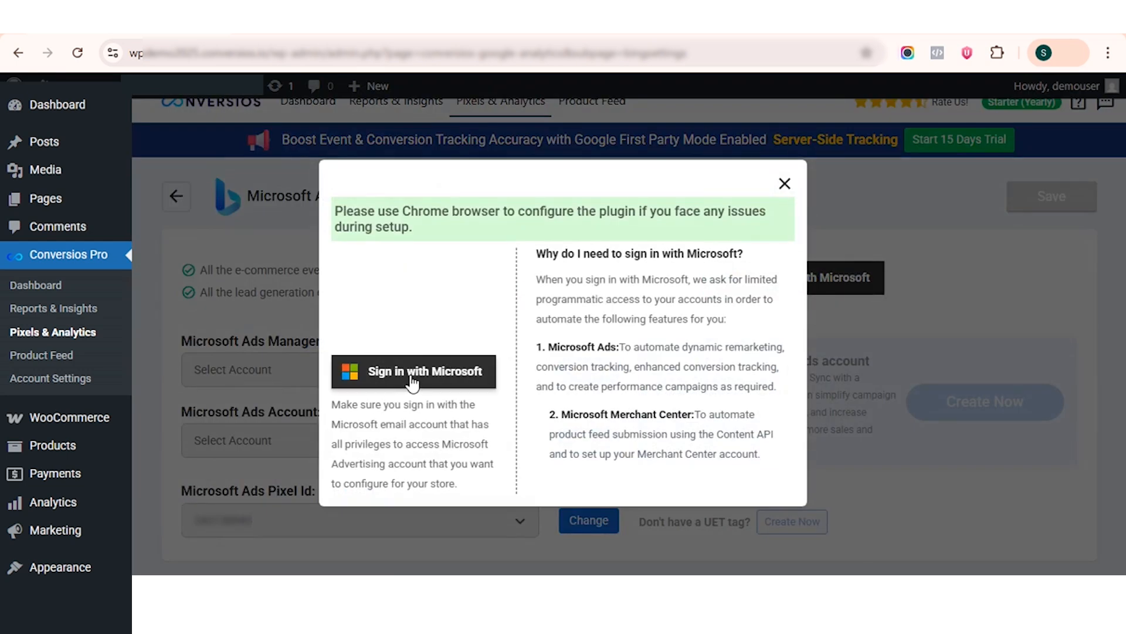
pyautogui.click(413, 382)
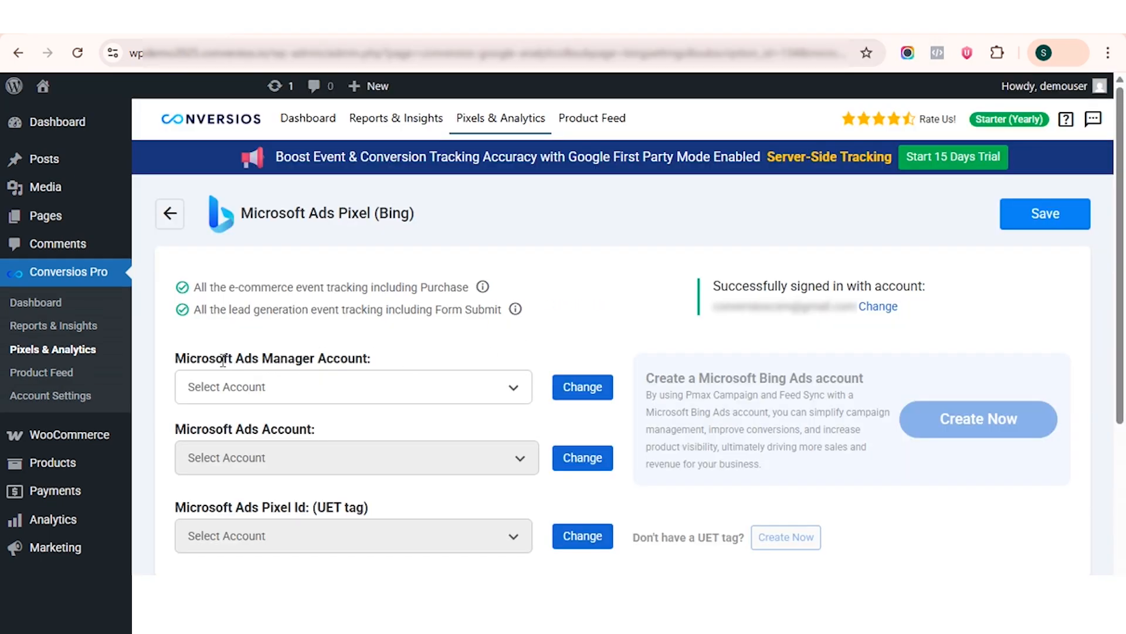
# Choose the third listed Microsoft Ads Manager account and the only listed Microsoft Ads account for the Bing pixel.
pyautogui.click(386, 389)
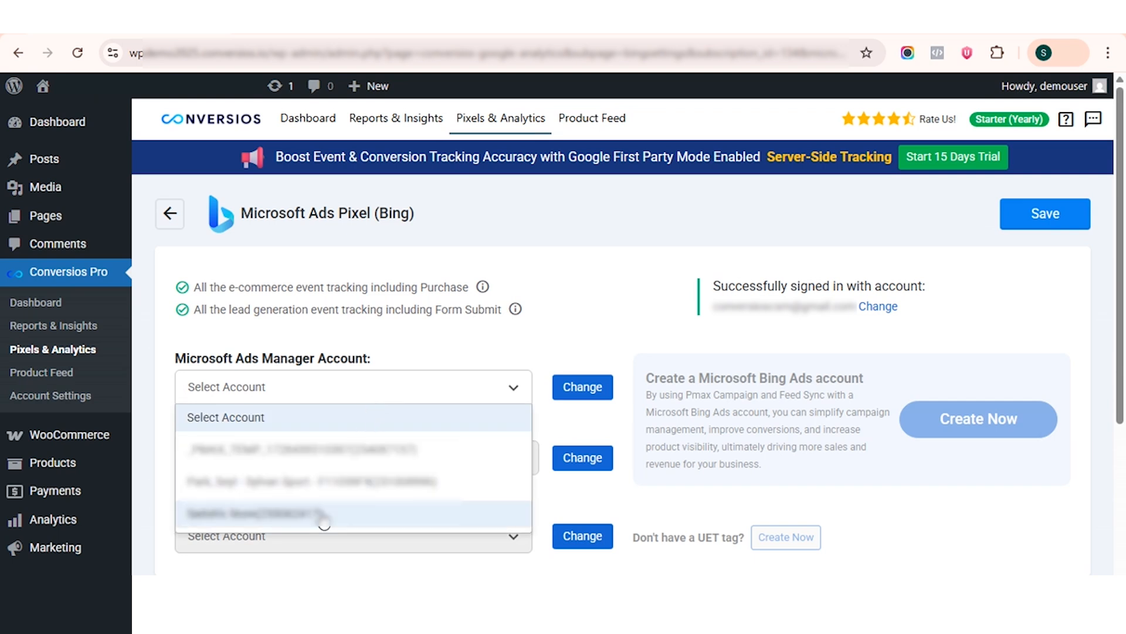
pyautogui.click(324, 516)
pyautogui.scroll(-2, 508, 395)
pyautogui.click(438, 378)
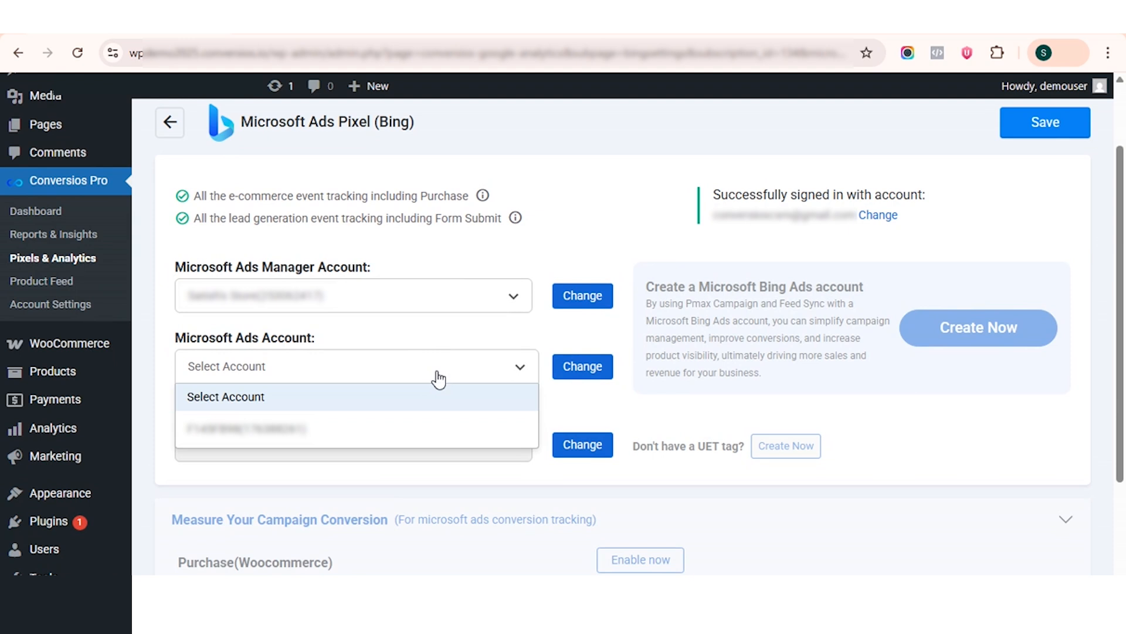
pyautogui.click(317, 428)
pyautogui.click(754, 389)
# Choose the first listed UET tag as the Microsoft Ads pixel ID and save the Bing integration settings.
pyautogui.click(439, 476)
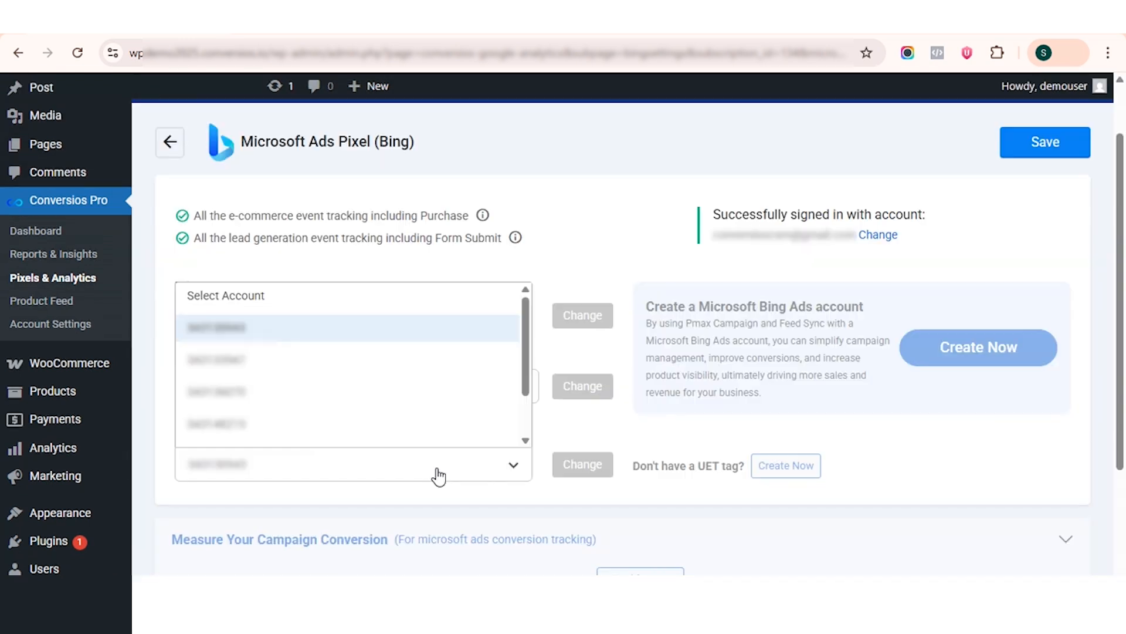
pyautogui.click(345, 338)
pyautogui.scroll(-3, 323, 398)
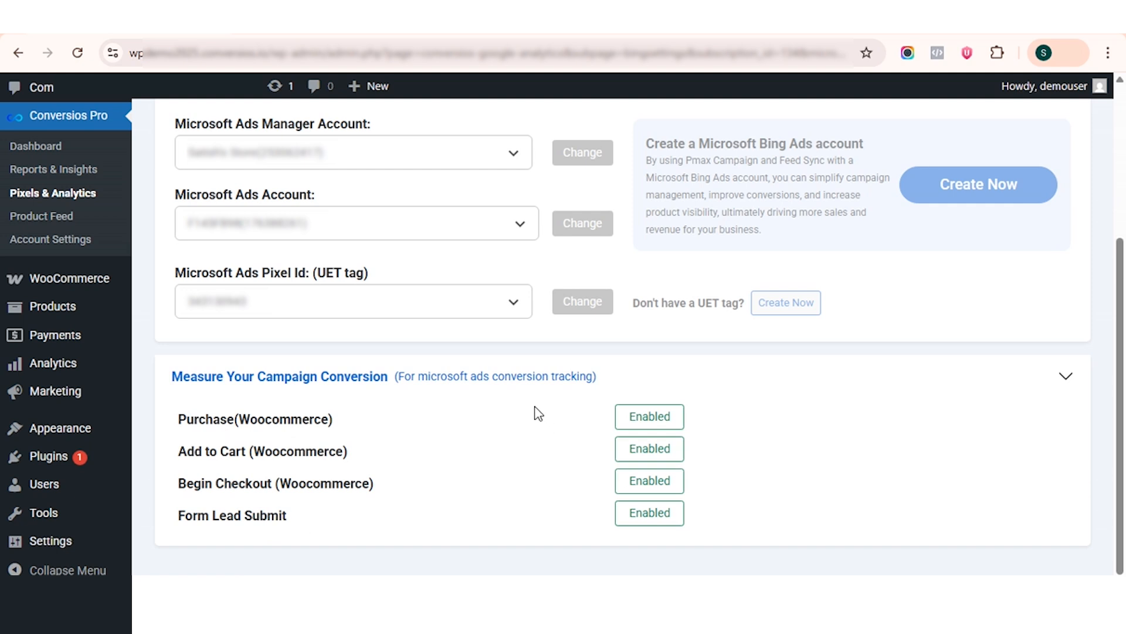
pyautogui.scroll(4, 538, 414)
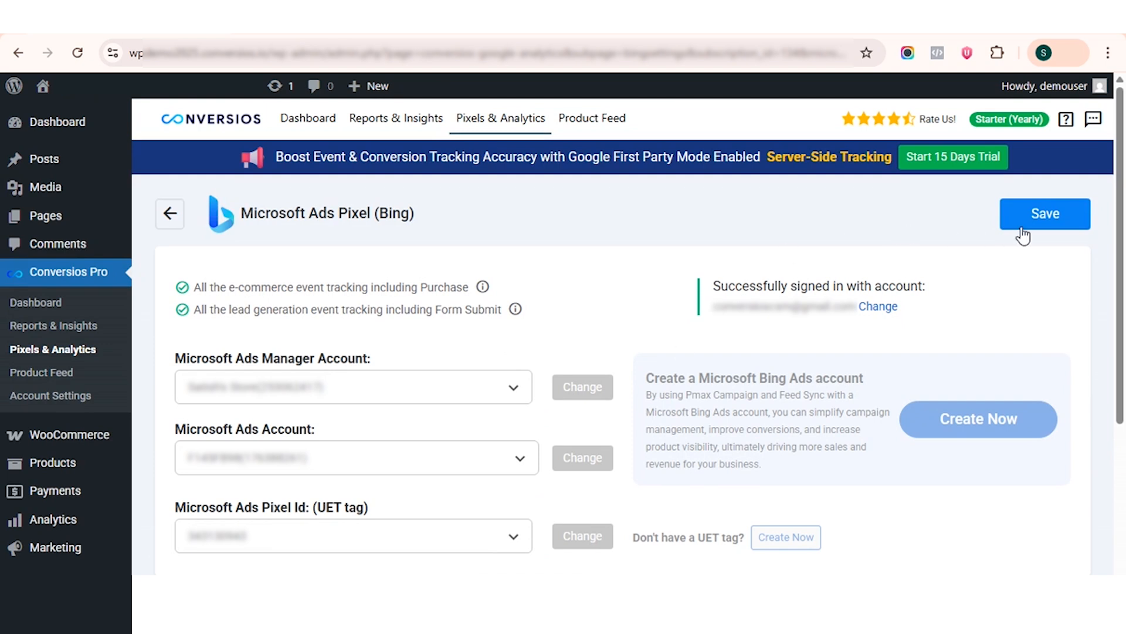
pyautogui.click(1051, 214)
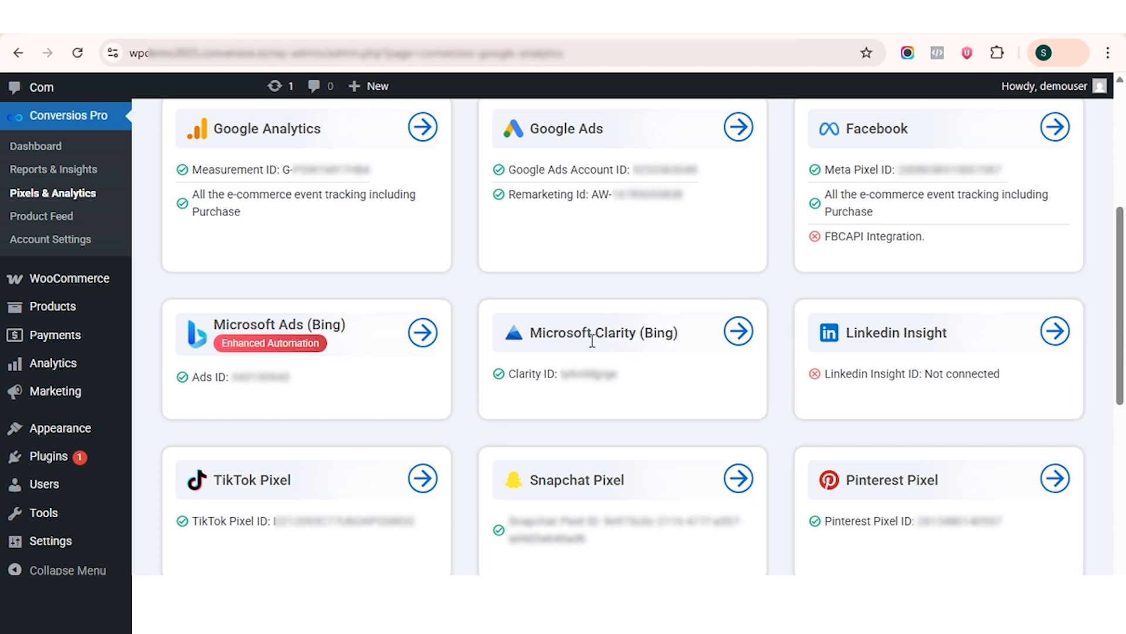
# Open the Microsoft Clarity integration, and copy the project ID from the Conv_CSM project's settings in Clarity.
pyautogui.click(738, 334)
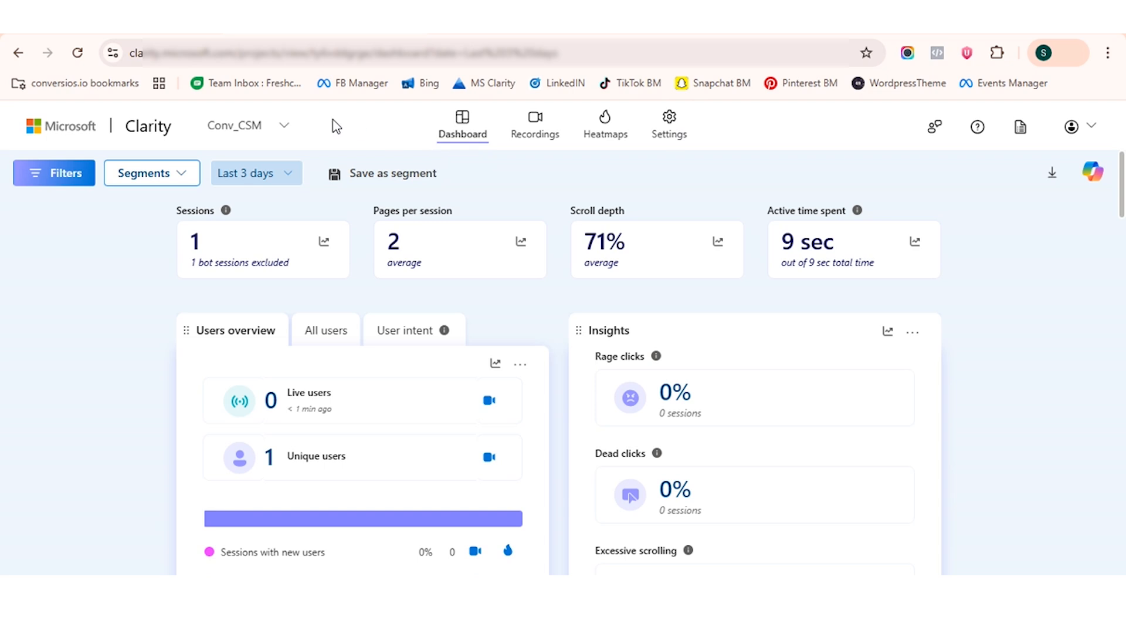
pyautogui.click(672, 128)
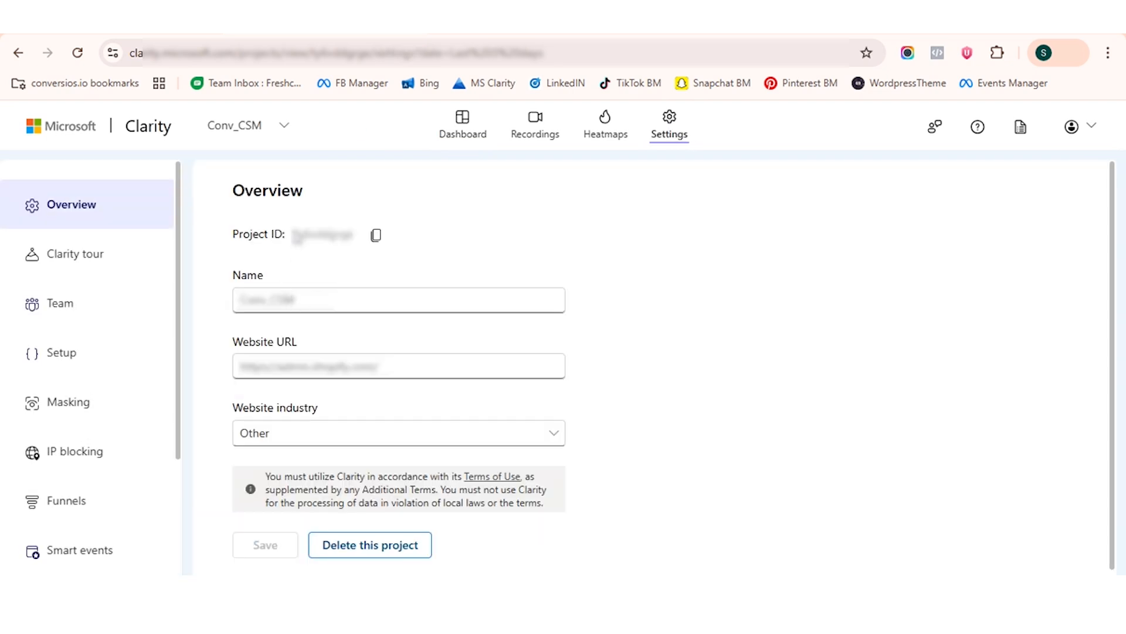
pyautogui.click(376, 236)
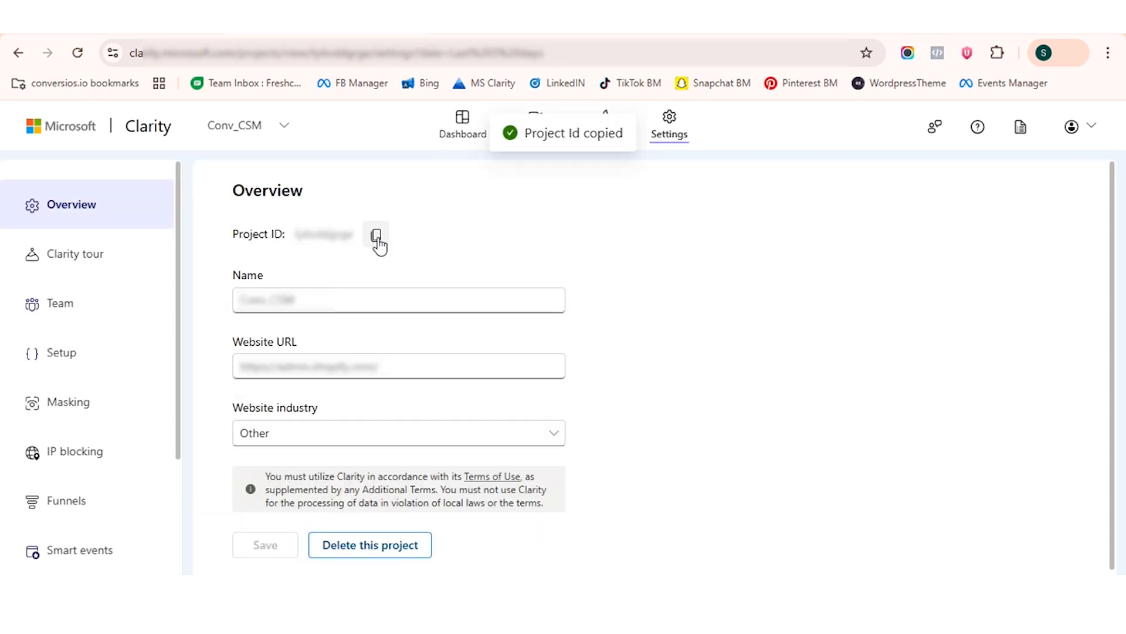
# Return to Conversios, enter the copied project ID as the Microsoft Clarity ID and save it.
pyautogui.click(281, 19)
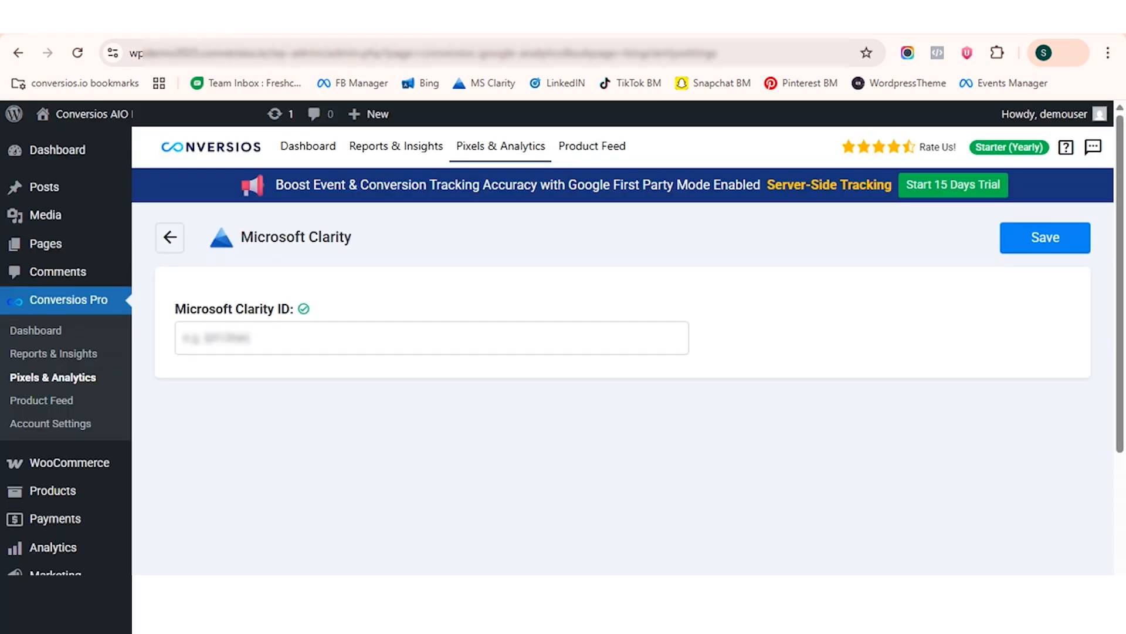
pyautogui.click(282, 344)
pyautogui.hotkey('ctrl', 'v')
pyautogui.click(517, 412)
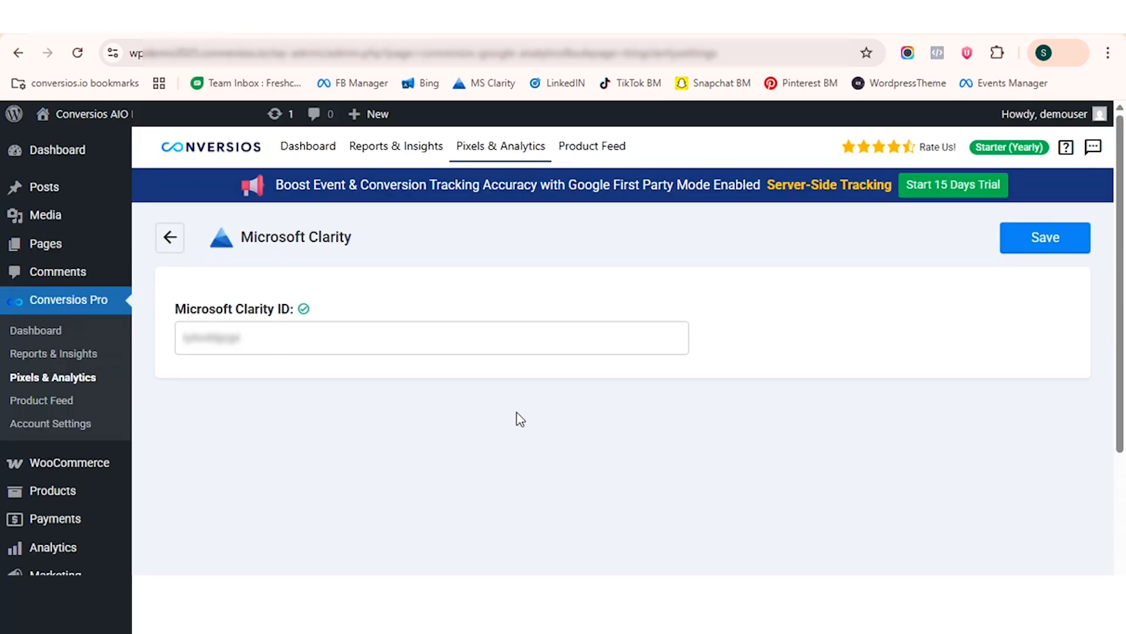
pyautogui.click(1054, 246)
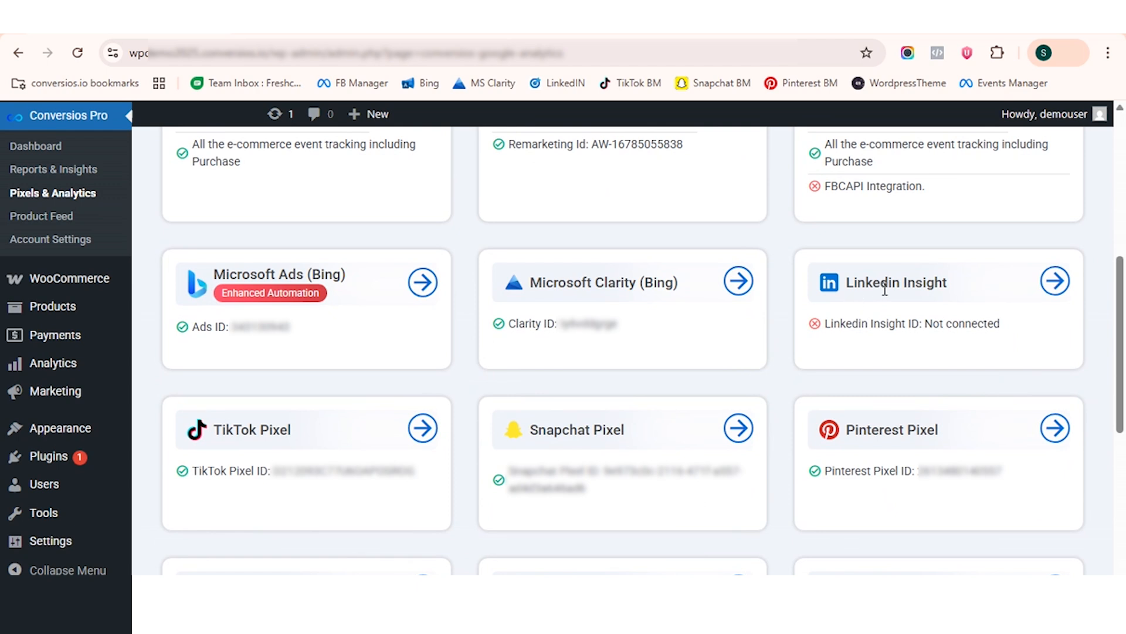
# Open the Linkedin Insight integration, and open the Insight Tag source in LinkedIn Campaign Manager's Signals manager.
pyautogui.click(1059, 288)
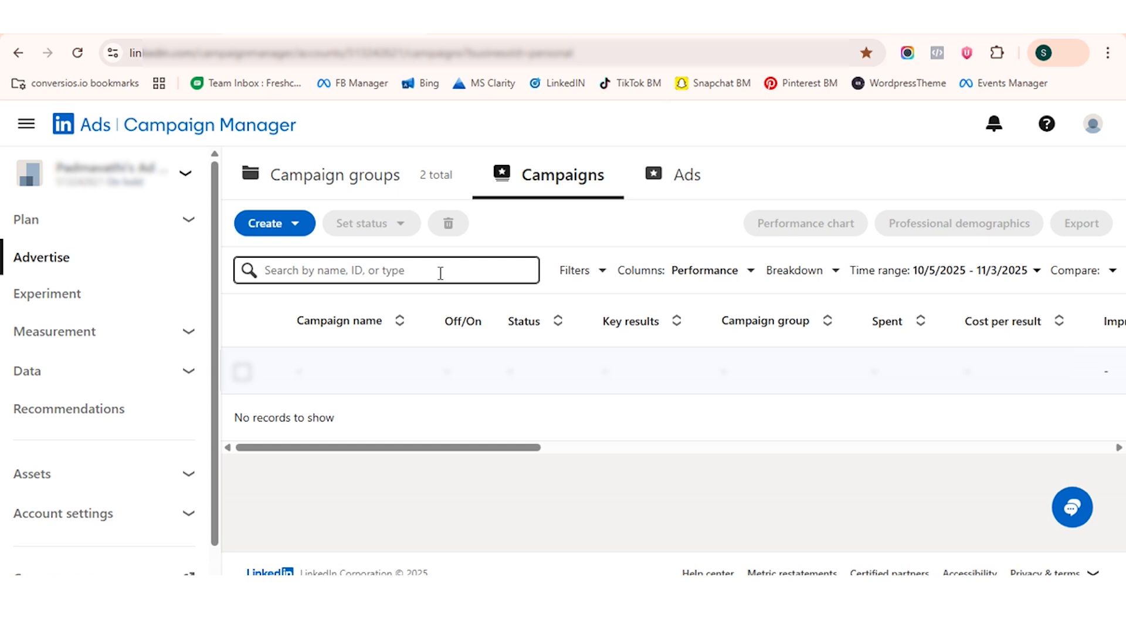
pyautogui.click(188, 376)
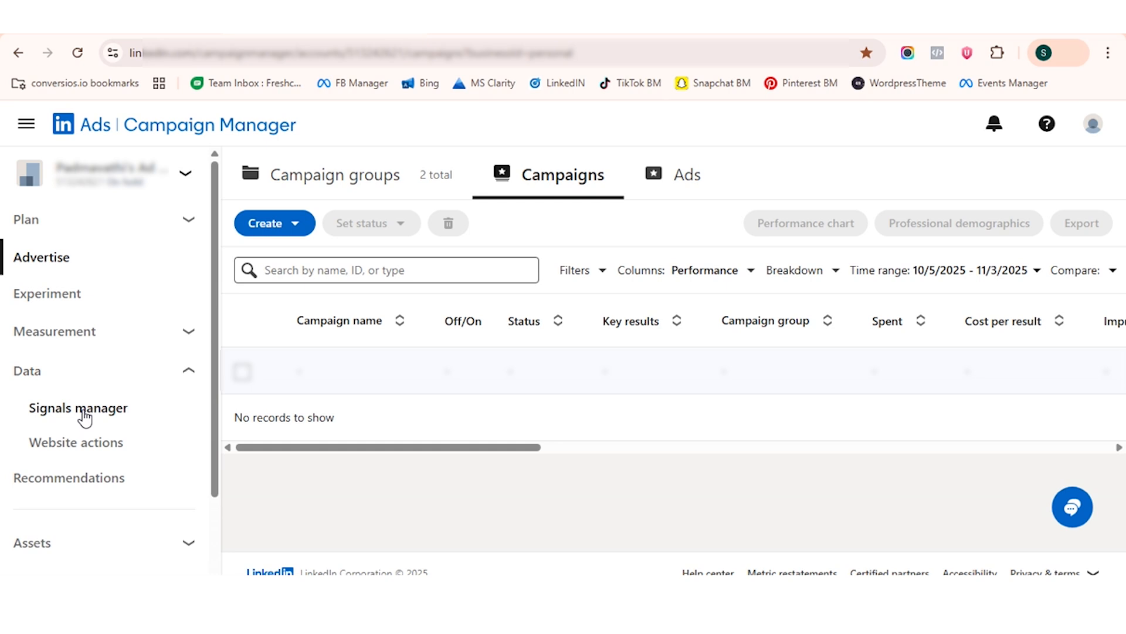
pyautogui.click(82, 413)
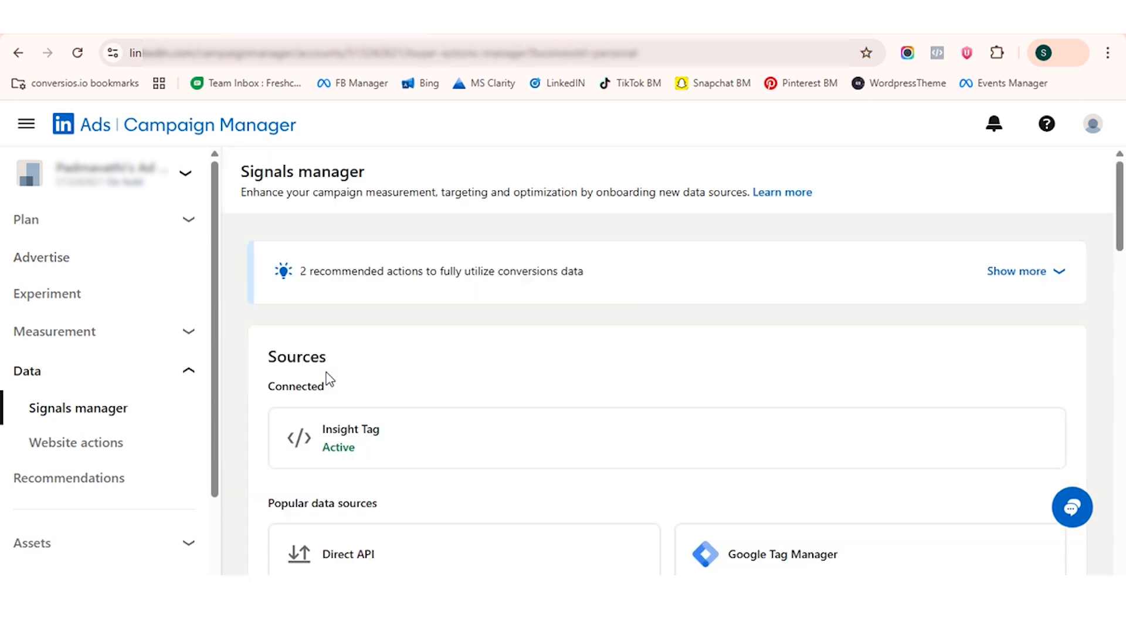
pyautogui.scroll(-1, 376, 373)
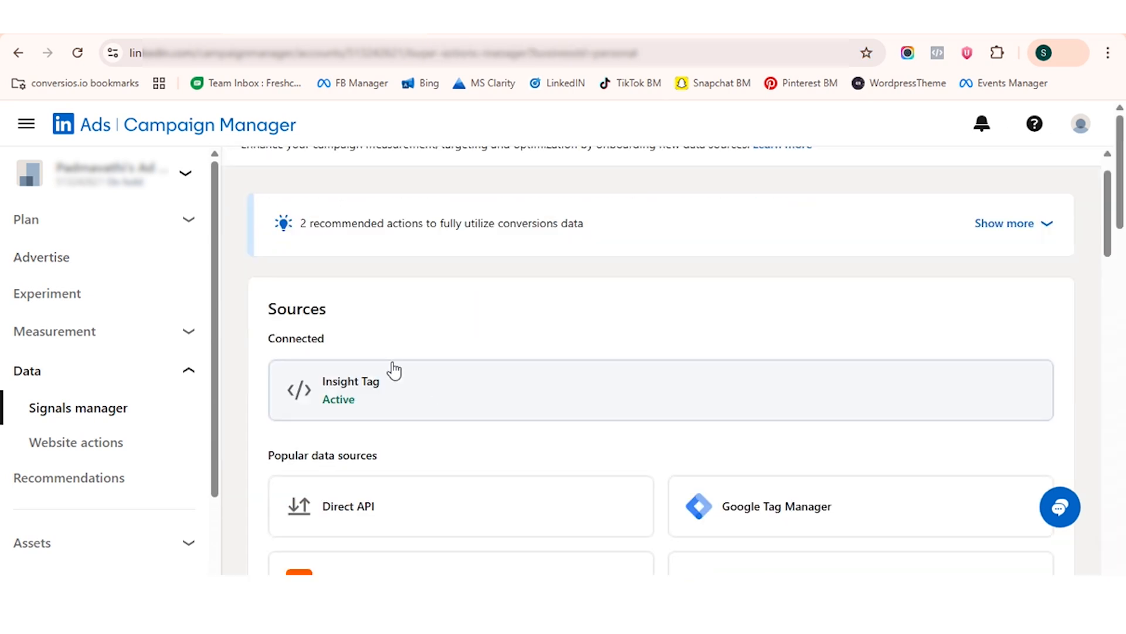
pyautogui.click(404, 399)
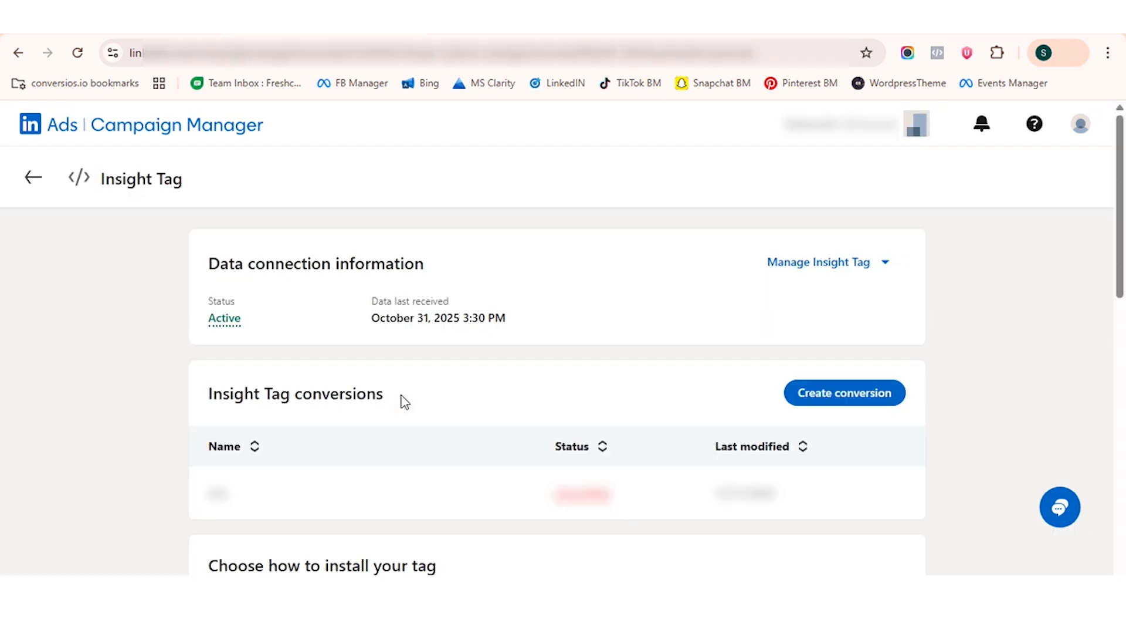
# Reveal the Insight Tag code for installing the tag yourself and copy the partner ID from it.
pyautogui.scroll(-5, 405, 403)
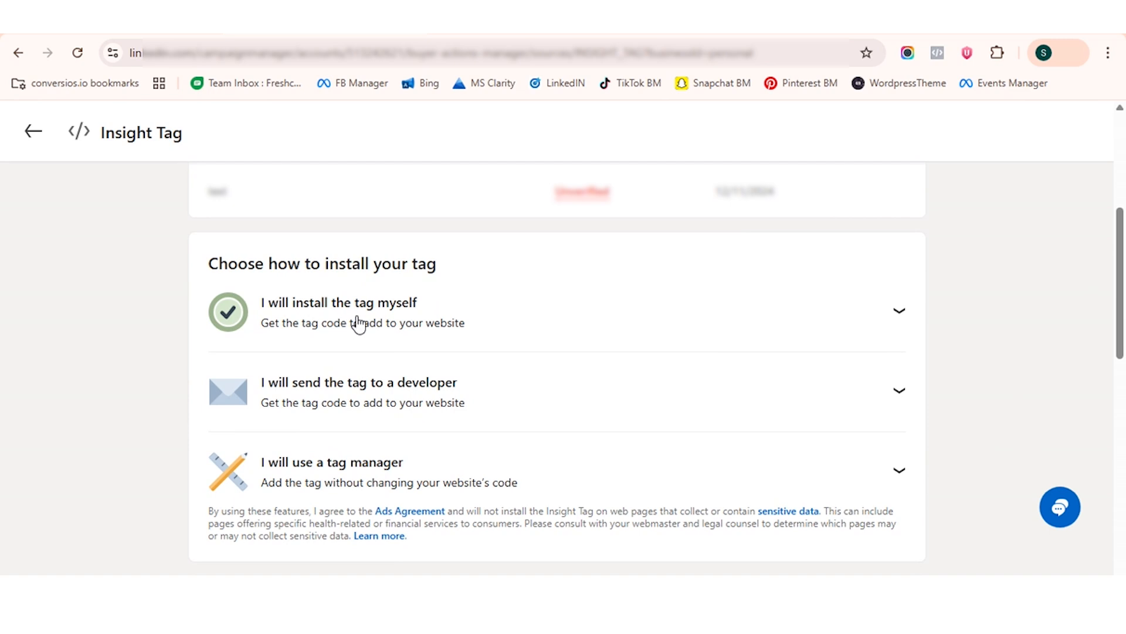
pyautogui.click(358, 323)
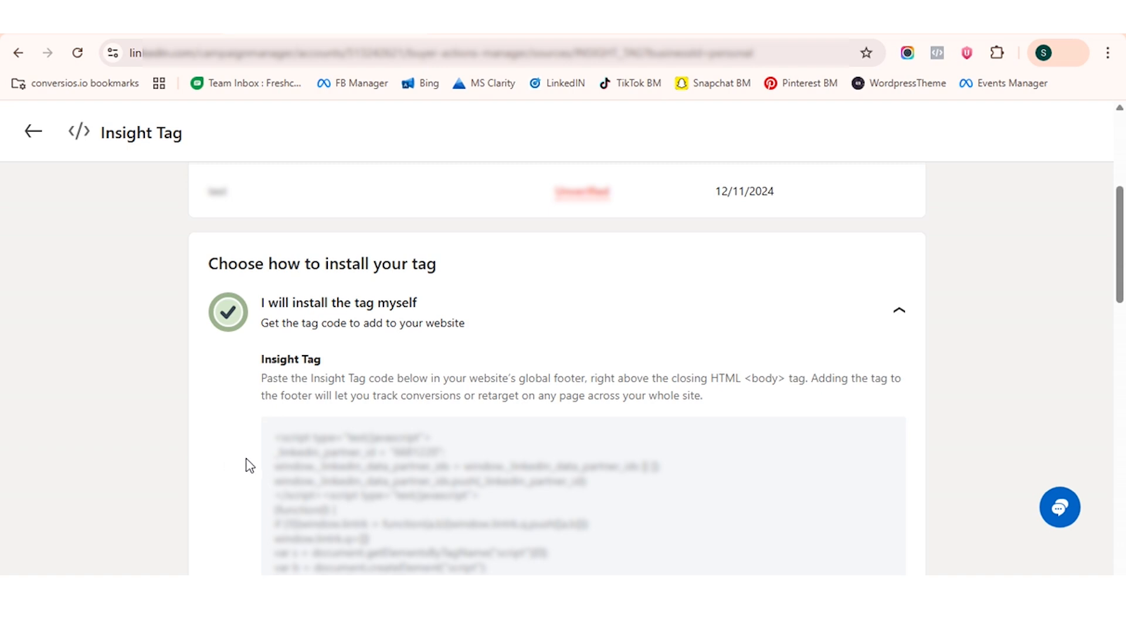
pyautogui.moveTo(364, 460)
# Return to Conversios, enter the copied partner ID as the Linkedin Insight ID and save it.
pyautogui.click(176, 21)
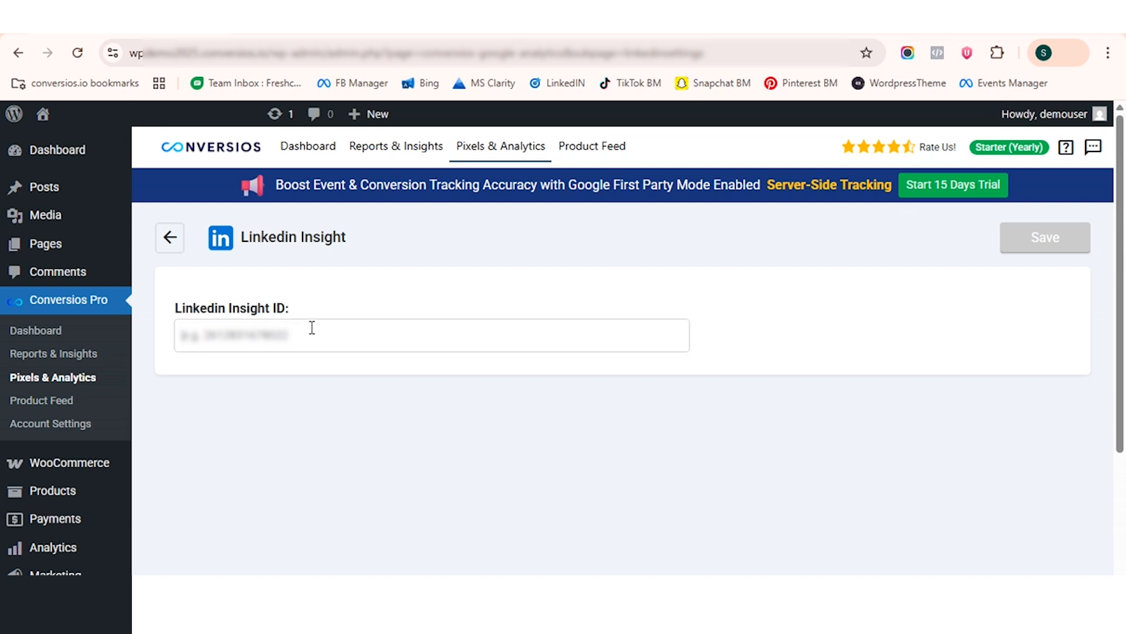
pyautogui.hotkey('ctrl', 'v')
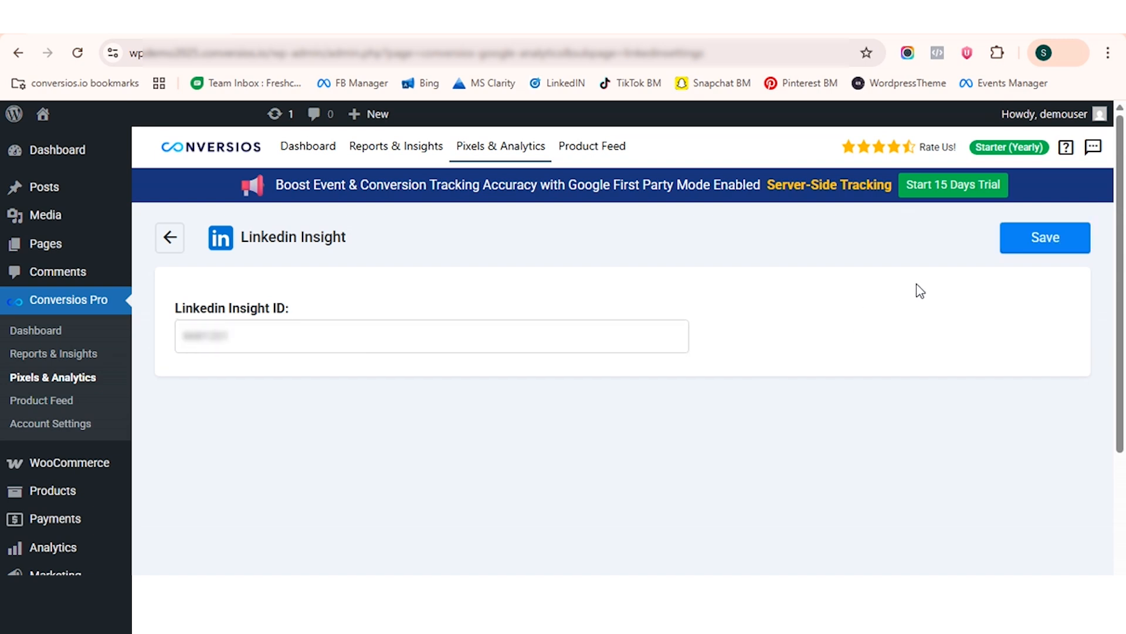
pyautogui.click(1033, 251)
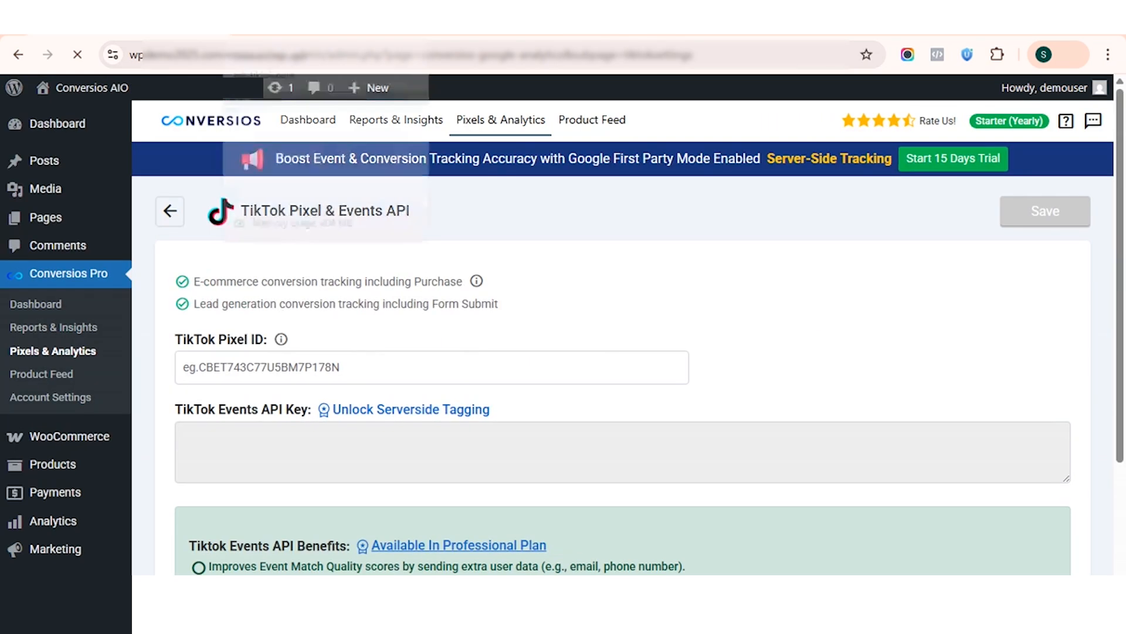
# Copy the ID of Conversios Pixel from TikTok Events Manager and save it as the TikTok Pixel ID in Conversios.
pyautogui.click(294, 25)
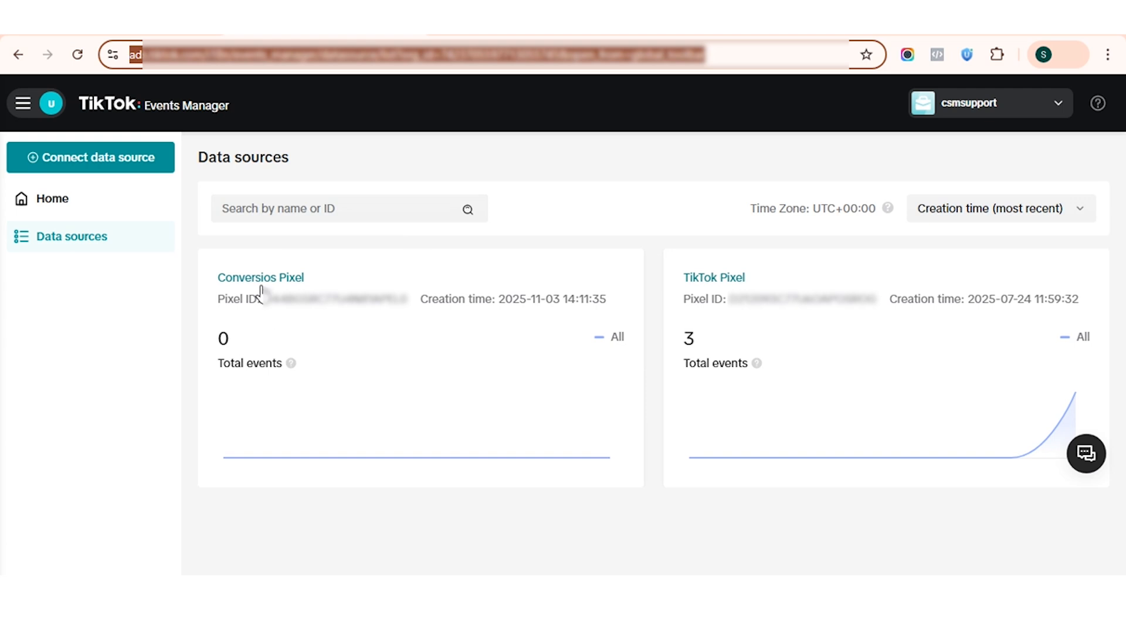
pyautogui.moveTo(266, 300); pyautogui.dragTo(409, 302)
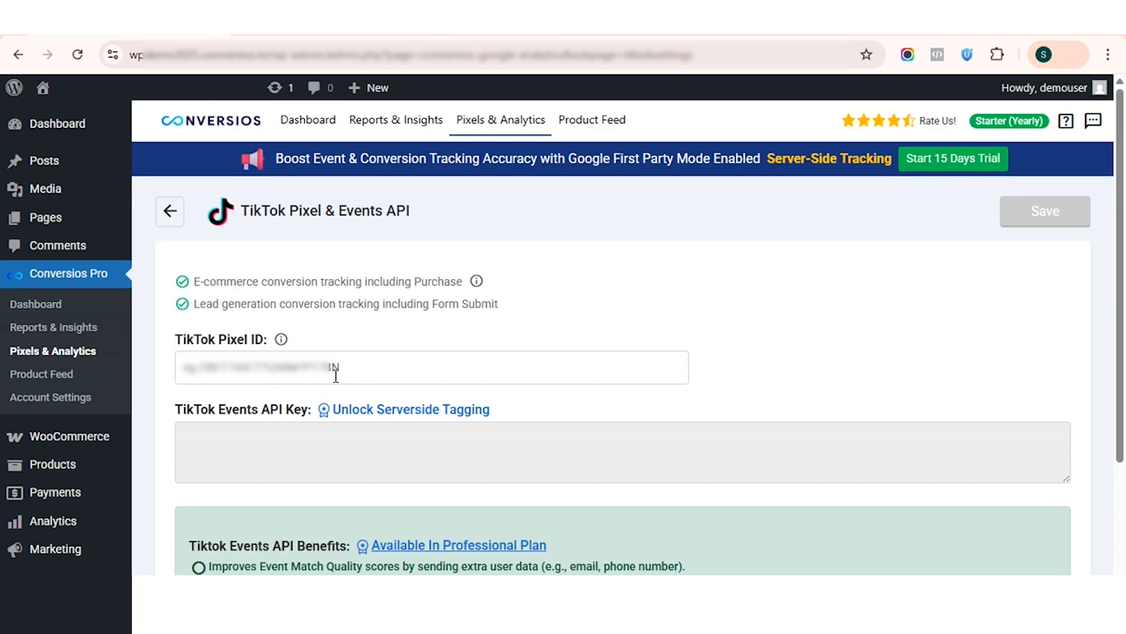
pyautogui.click(335, 370)
pyautogui.hotkey('ctrl', 'v')
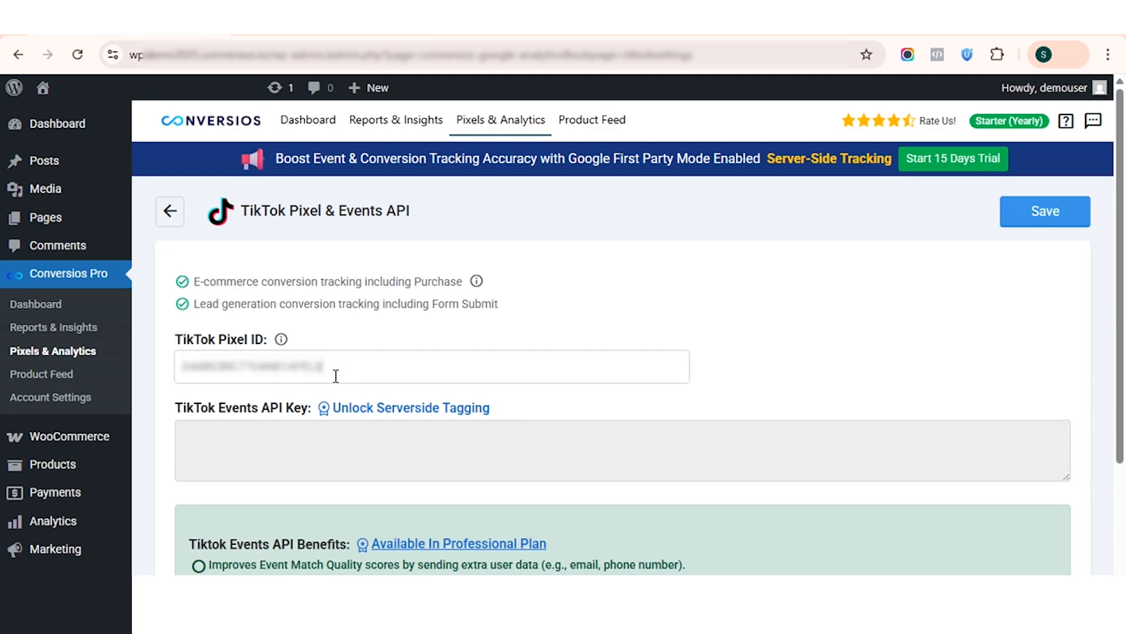
pyautogui.click(1032, 223)
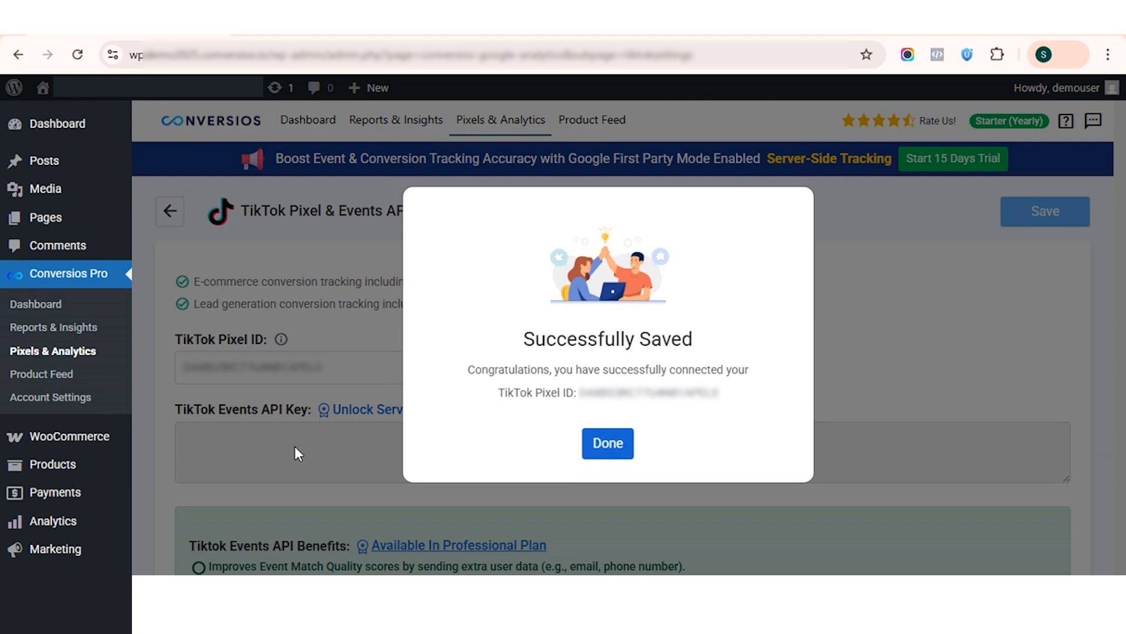
pyautogui.click(608, 443)
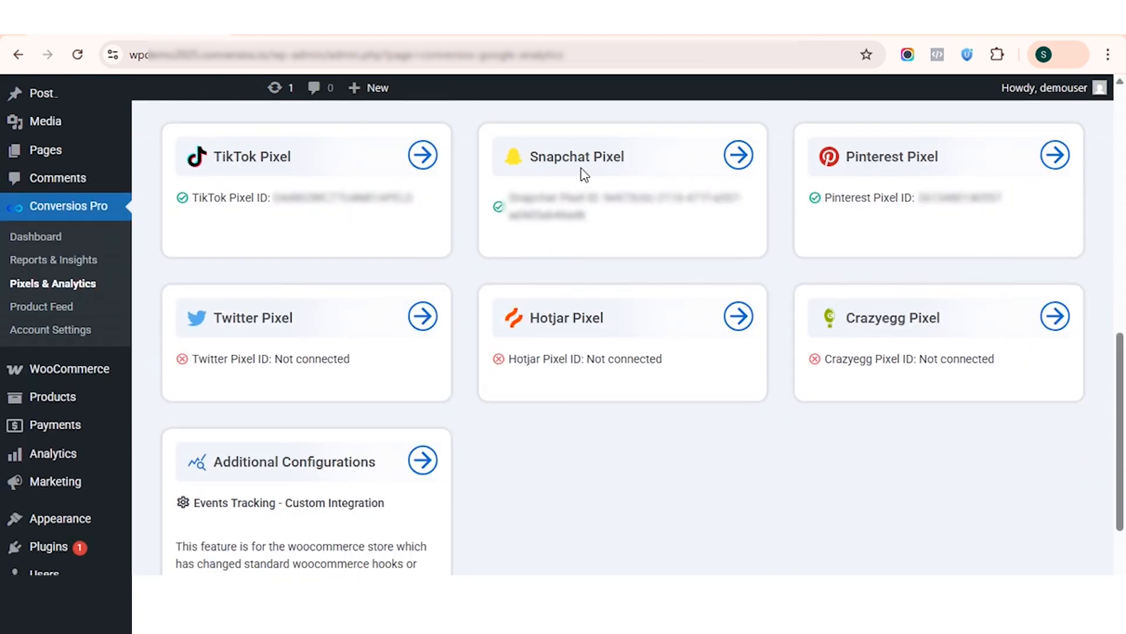
# Open the Snapchat Pixel integration, and copy the Conversios_QA pixel's ID from Snapchat Business settings.
pyautogui.click(738, 157)
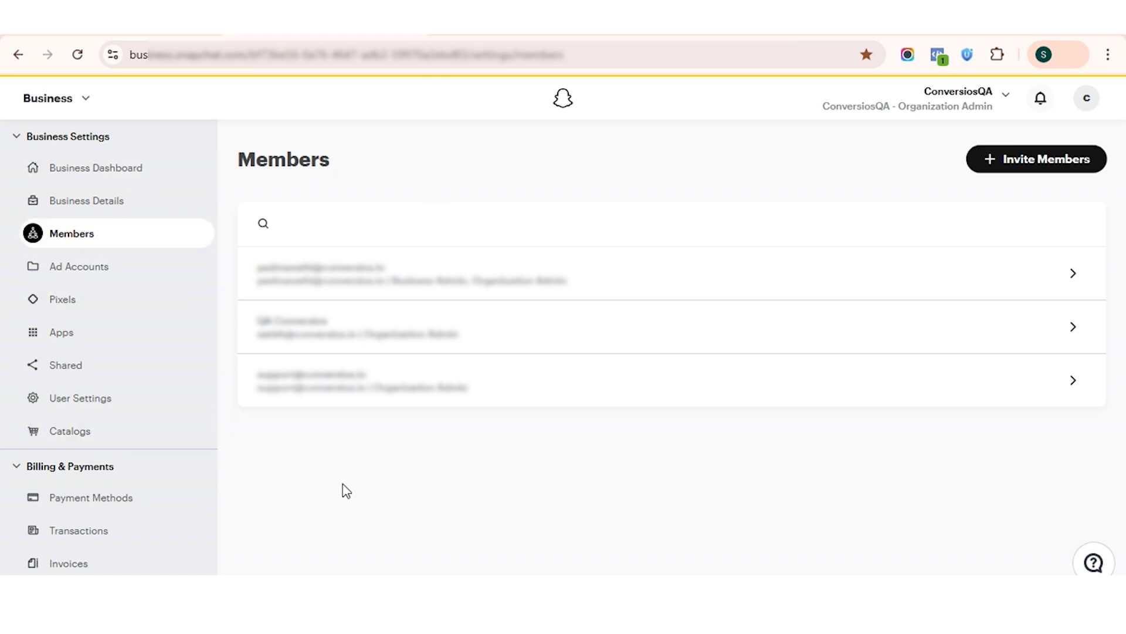
pyautogui.click(65, 302)
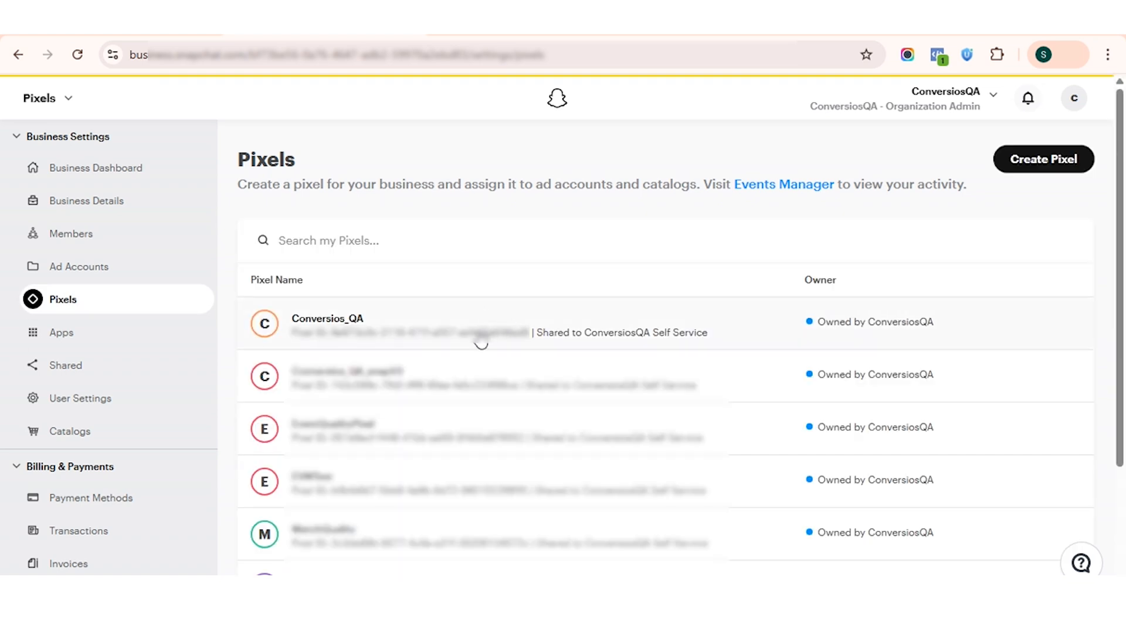
pyautogui.click(482, 340)
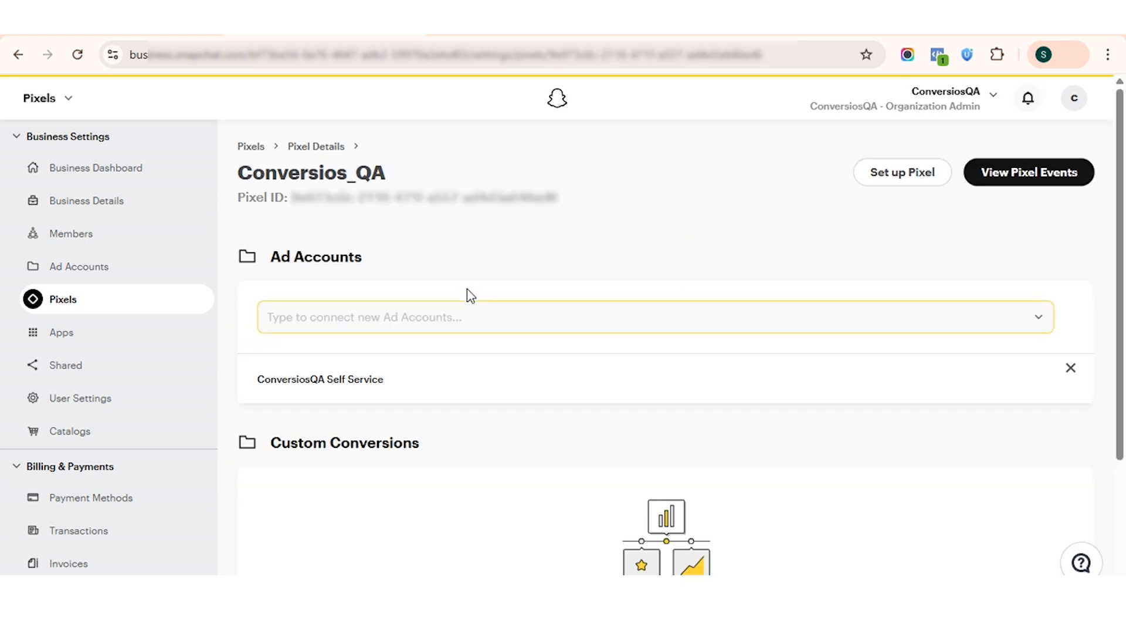
pyautogui.moveTo(291, 197); pyautogui.dragTo(572, 201)
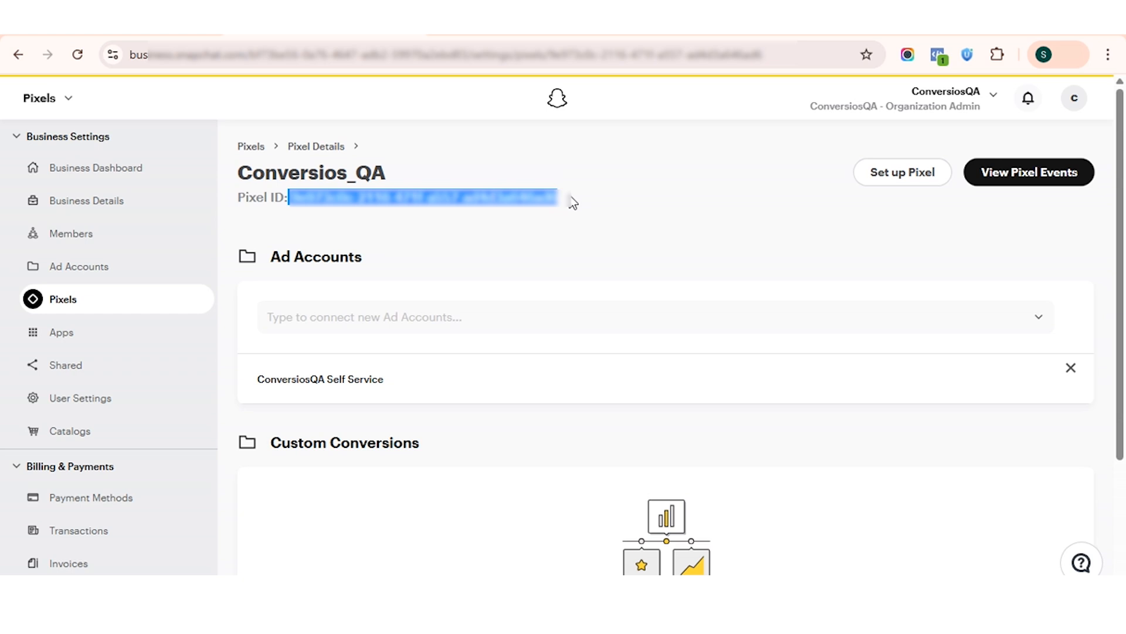
# Return to Conversios, replace the Snapchat pixel ID with the copied one and save the Snapchat settings.
pyautogui.click(225, 27)
pyautogui.click(399, 368)
pyautogui.hotkey('ctrl', 'a')
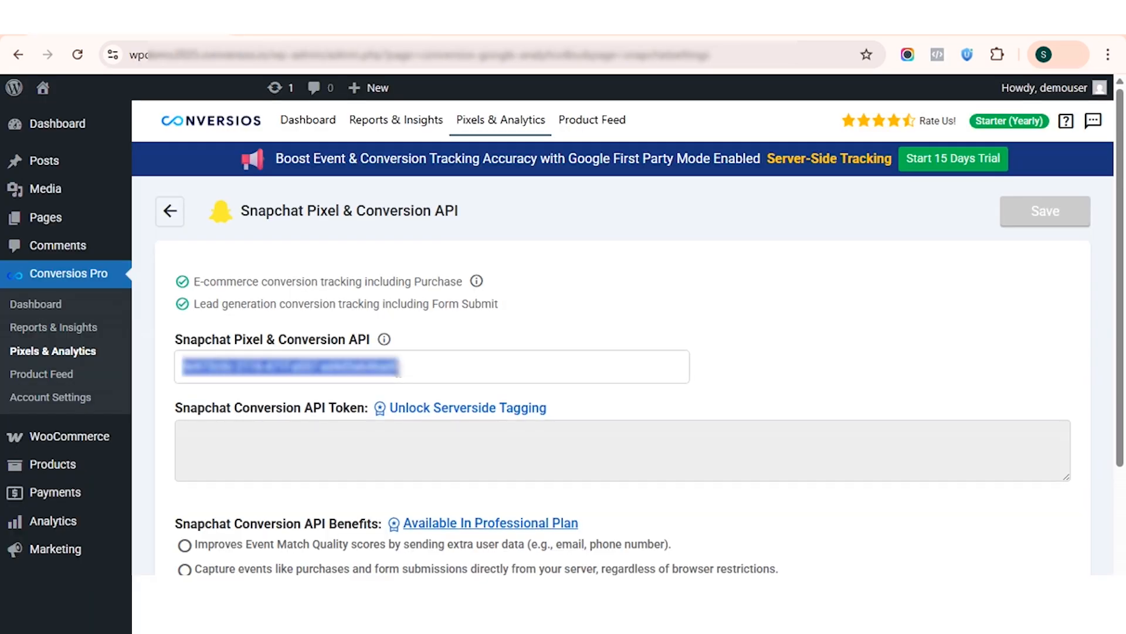
pyautogui.hotkey('ctrl', 'v')
pyautogui.click(1047, 212)
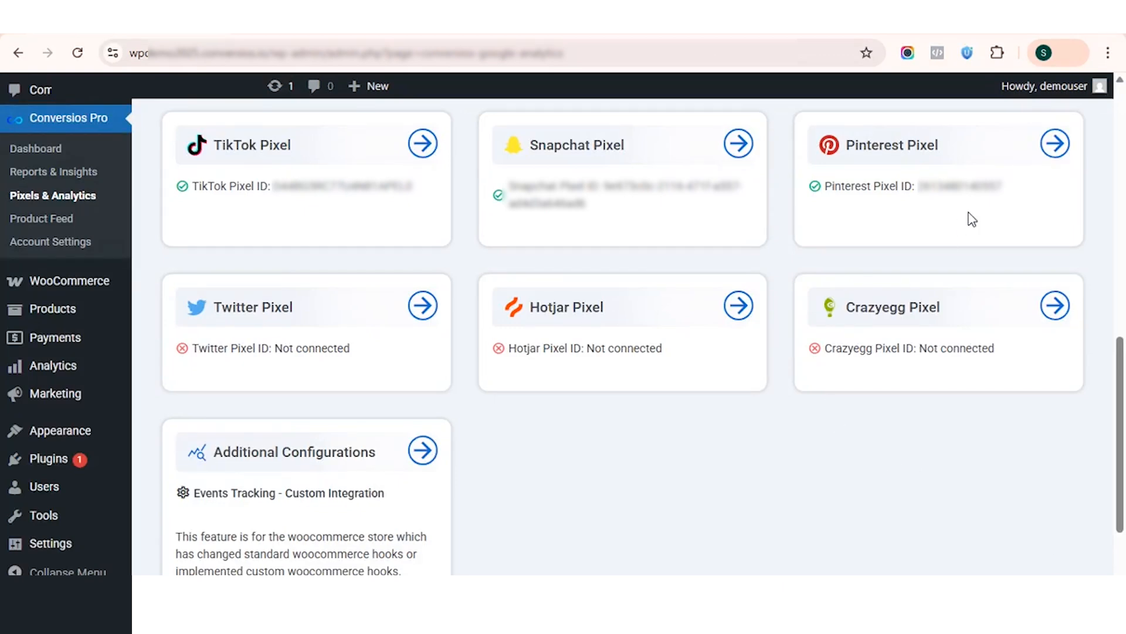
# Open the Pinterest Pixel integration, and load Pinterest Business Manager's ad accounts page in a new browser tab.
pyautogui.click(1056, 154)
pyautogui.hotkey('ctrl', 't')
pyautogui.write('h')
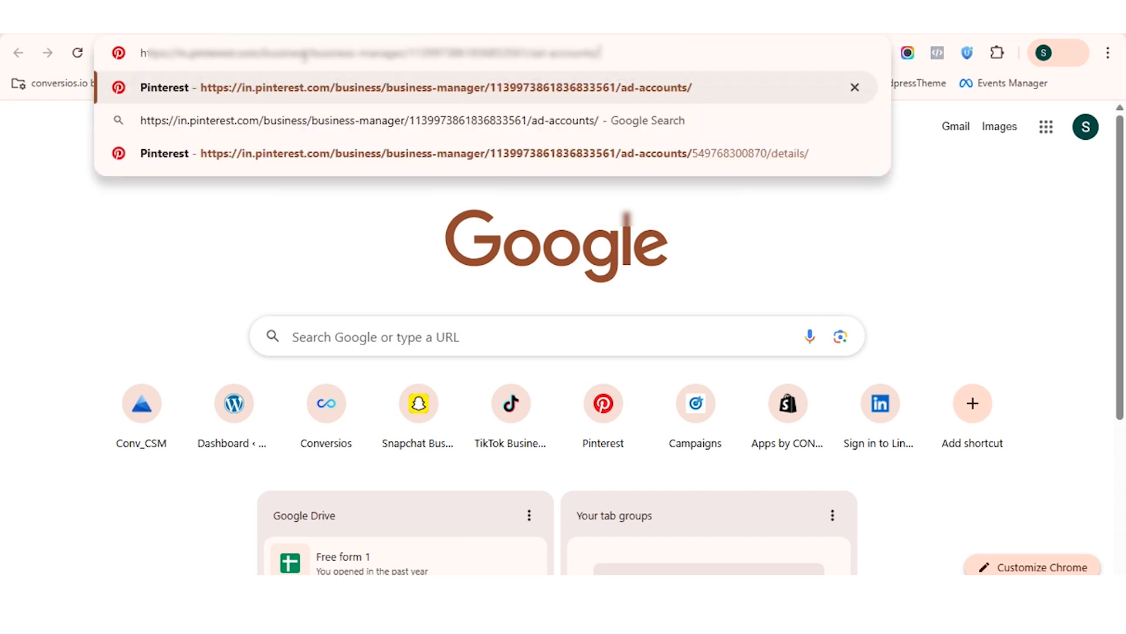
pyautogui.press('Return')
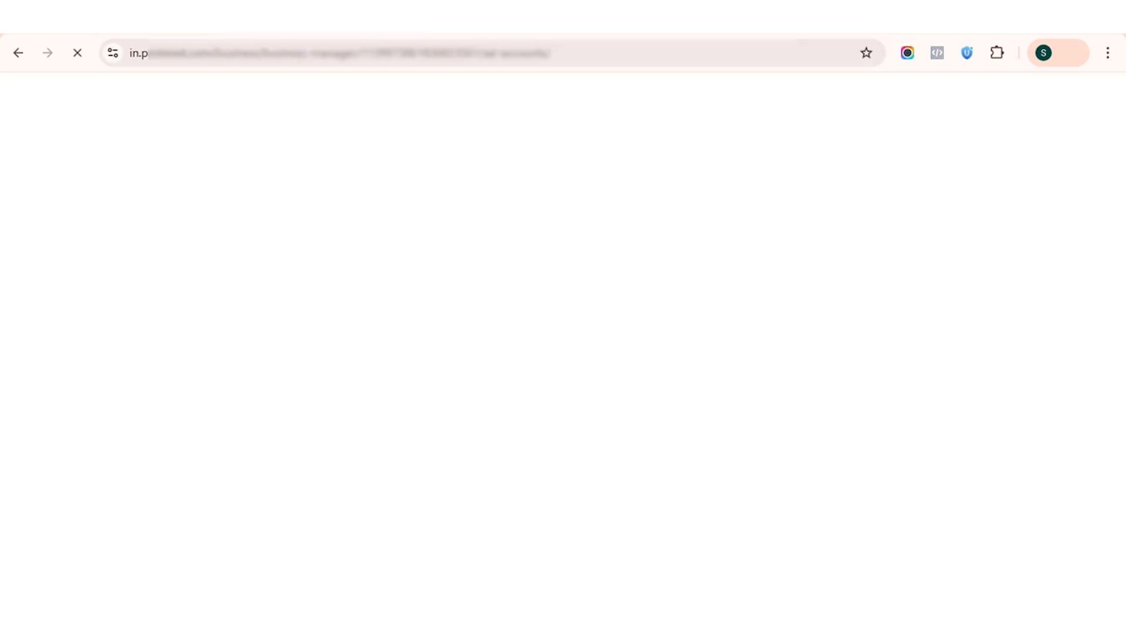
# Copy the tag ID from the Pinterest ad account's Tag manager under Conversions and save it as the Pinterest Pixel ID in Conversios.
pyautogui.click(437, 275)
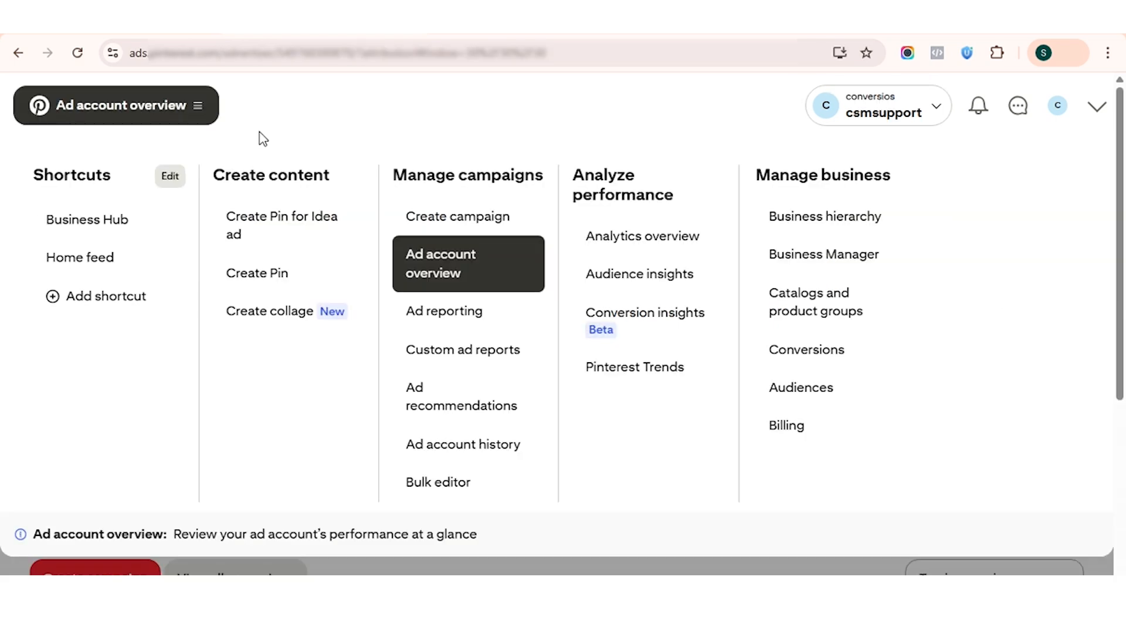
pyautogui.click(805, 352)
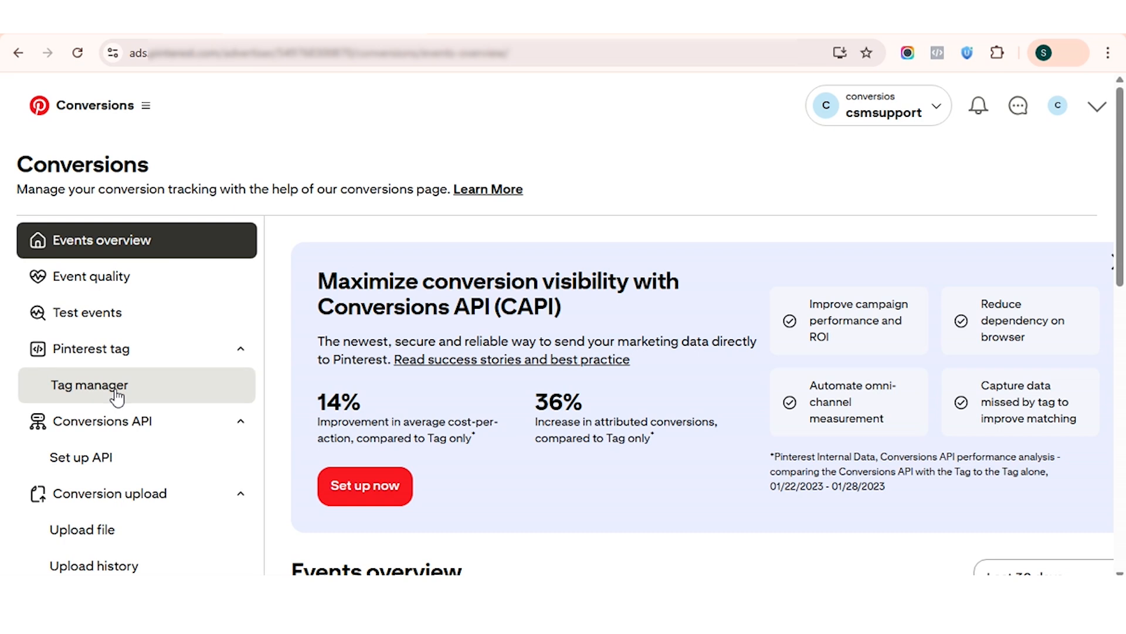
pyautogui.click(116, 397)
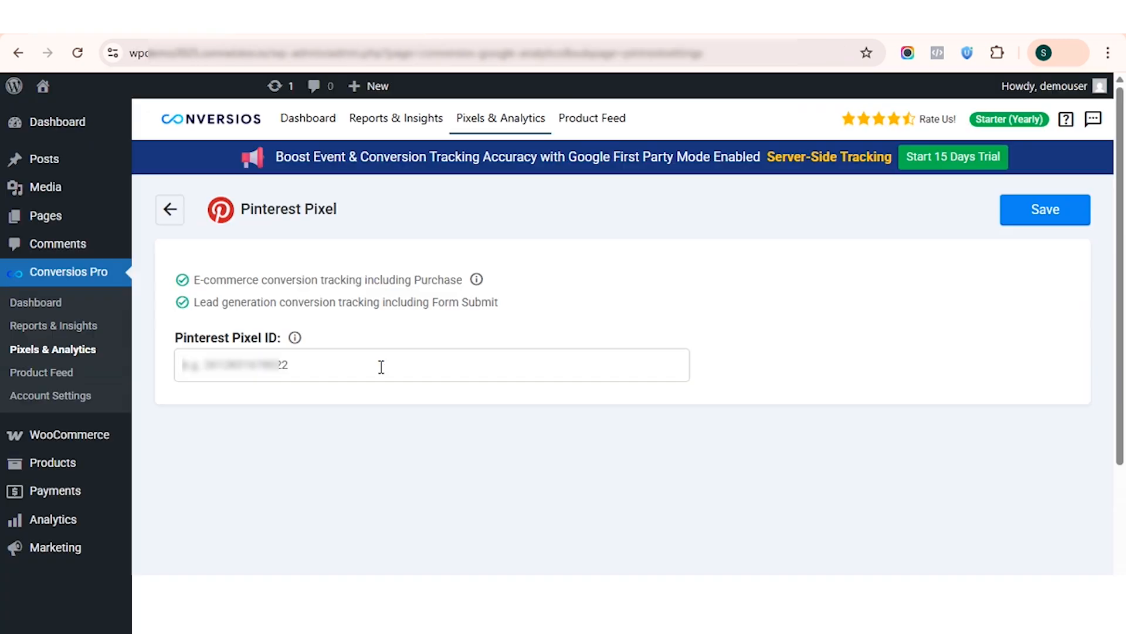
pyautogui.click(1042, 218)
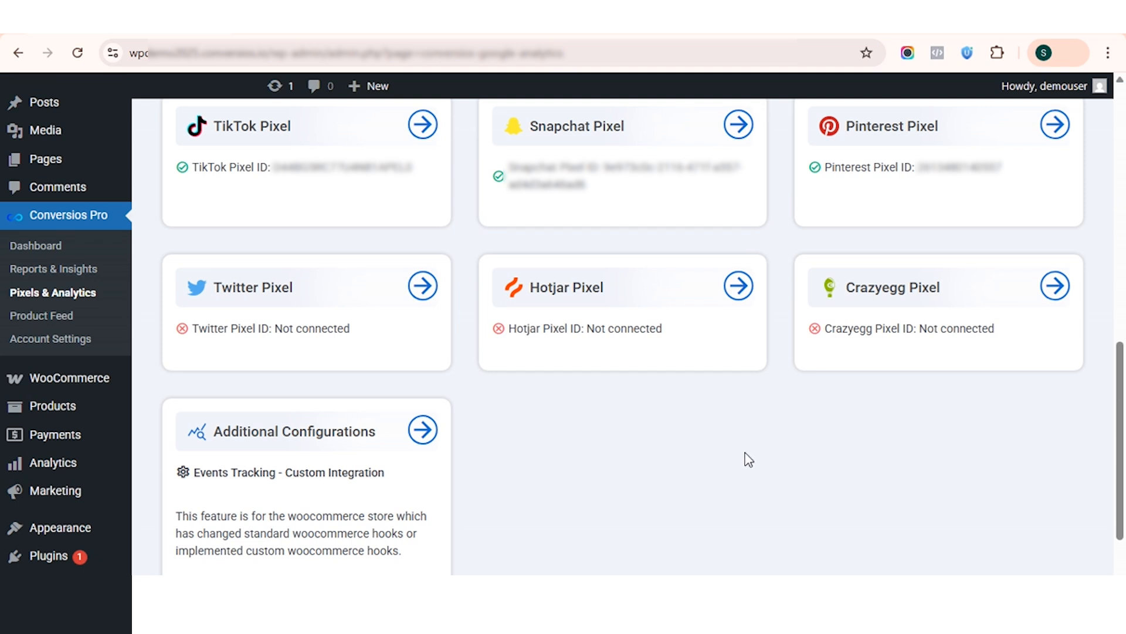
# Open the Google Merchant Center channel in Conversios' Product Feed section, select the available merchant account and save the setting.
pyautogui.scroll(7, 563, 432)
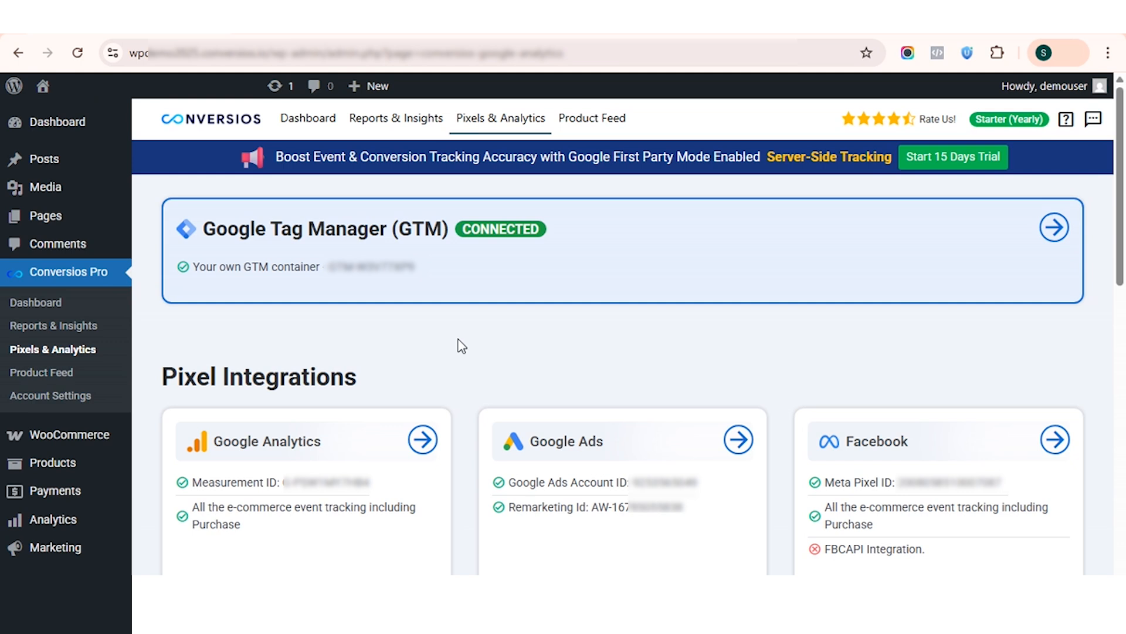
pyautogui.click(592, 124)
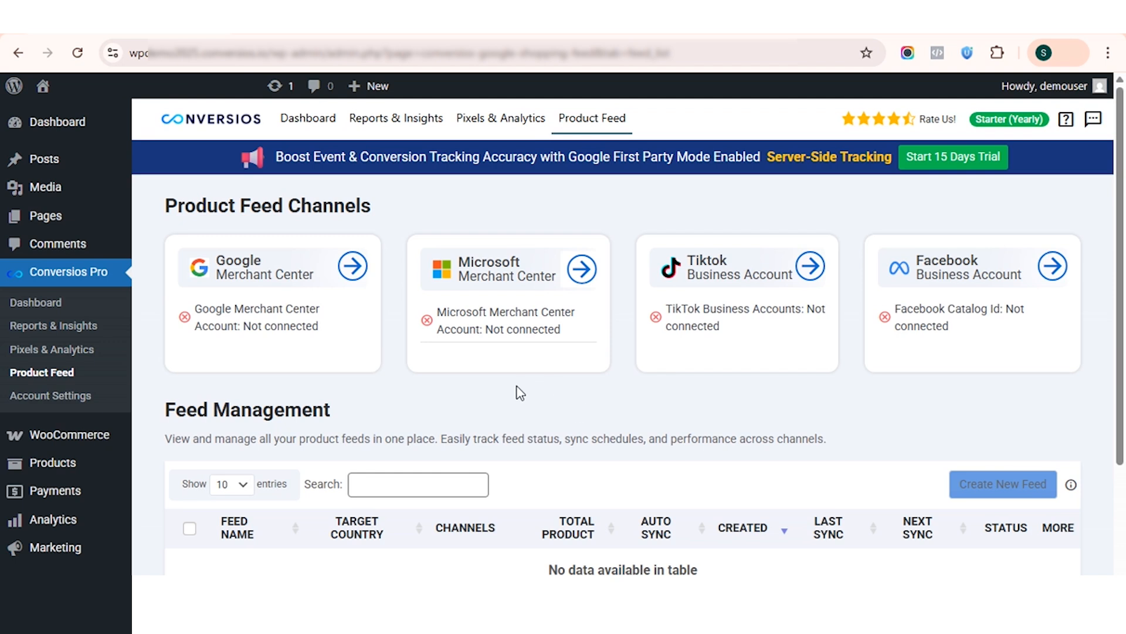
pyautogui.scroll(-1, 518, 392)
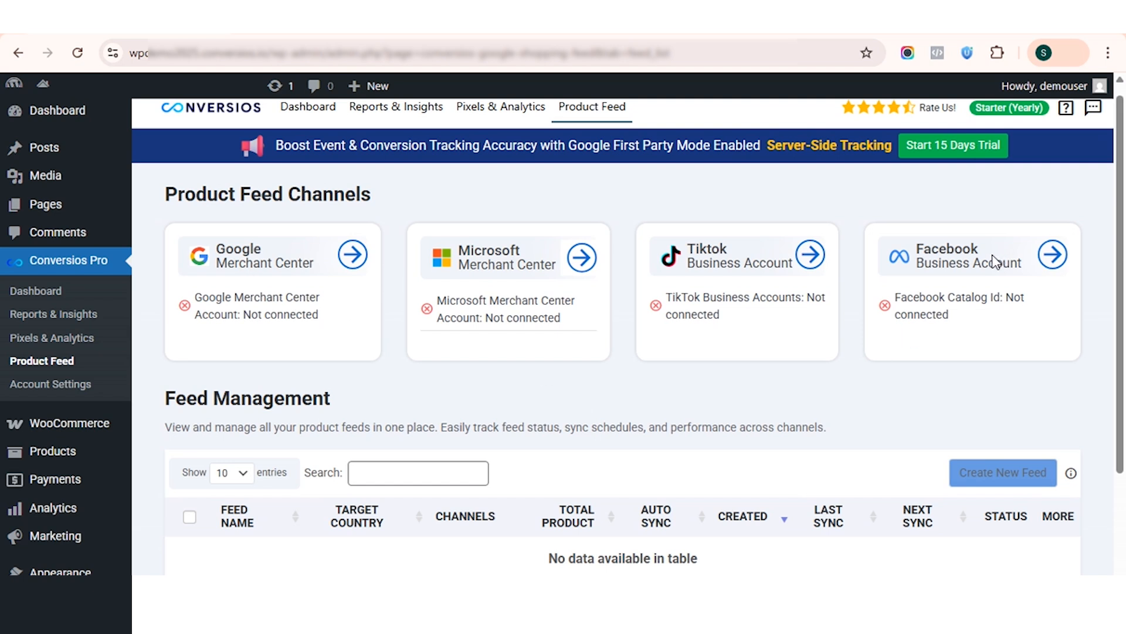
pyautogui.click(352, 264)
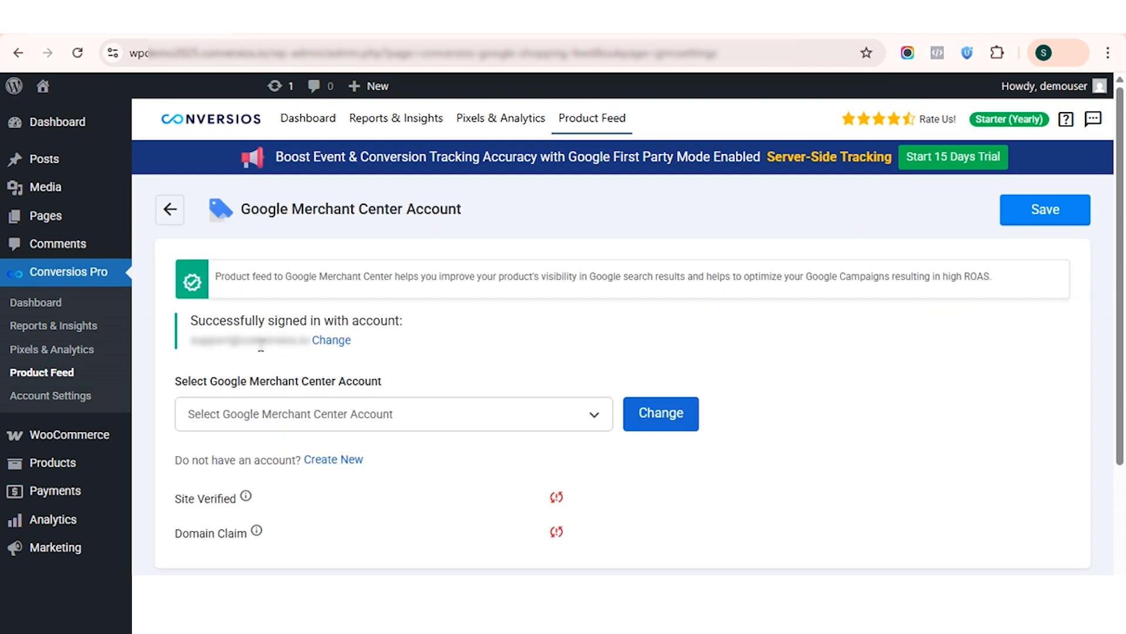
pyautogui.click(535, 418)
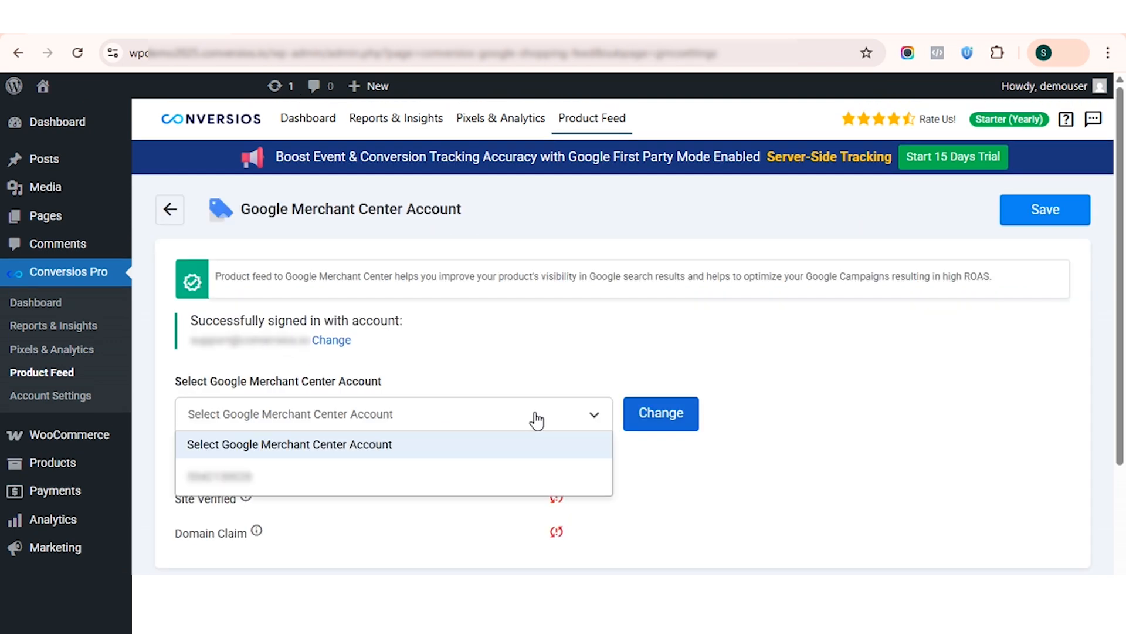
pyautogui.click(426, 492)
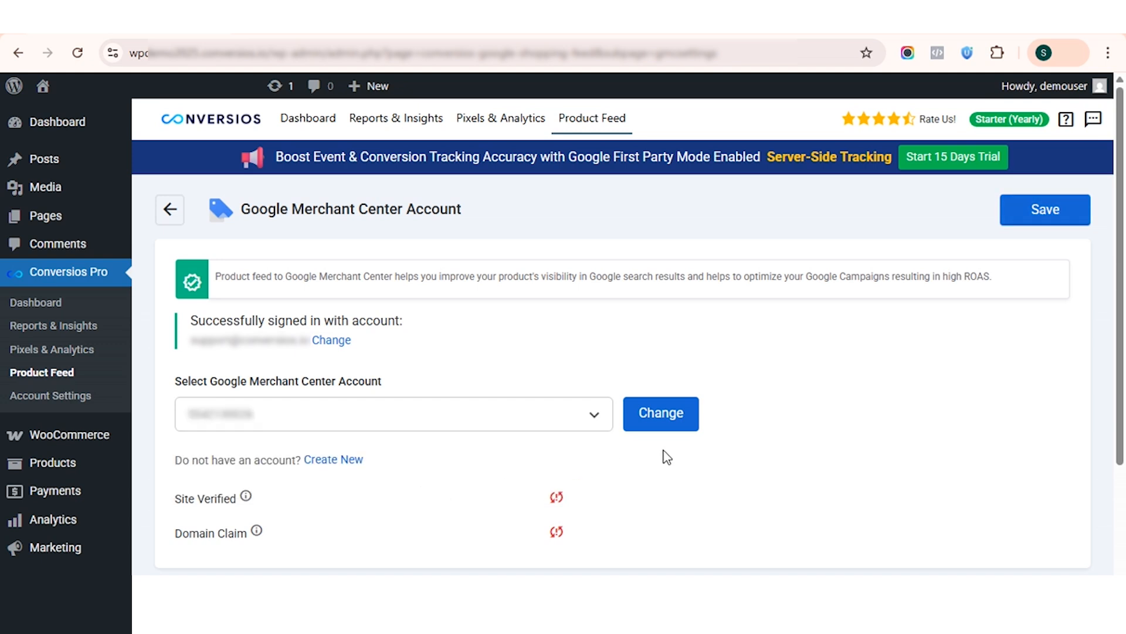
pyautogui.click(1040, 212)
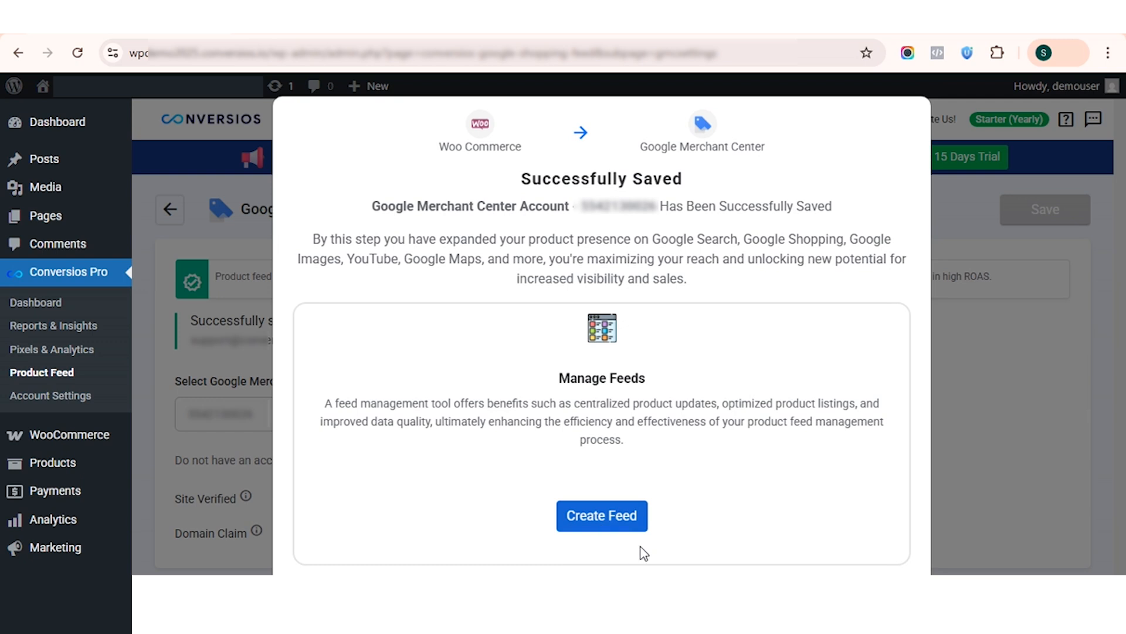
# Start a new product feed named "Conversios Feed" and set its auto sync interval to 1 day.
pyautogui.click(621, 526)
pyautogui.click(518, 190)
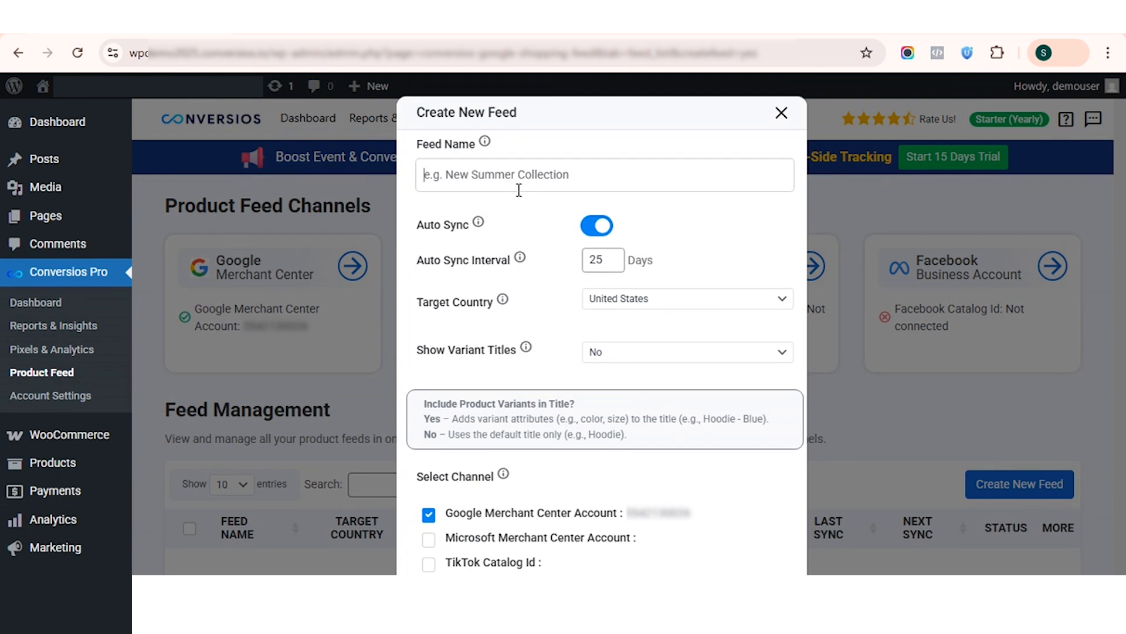
pyautogui.write('Conversios')
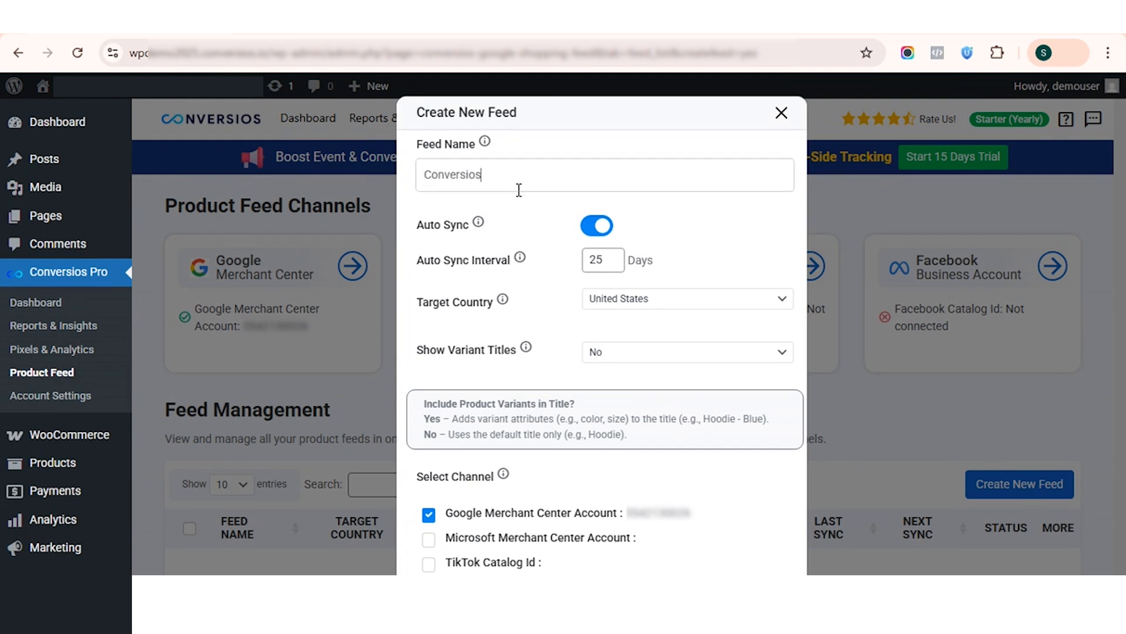
pyautogui.write(' Feed')
pyautogui.click(610, 261)
pyautogui.press('BackSpace')
pyautogui.press('BackSpace')
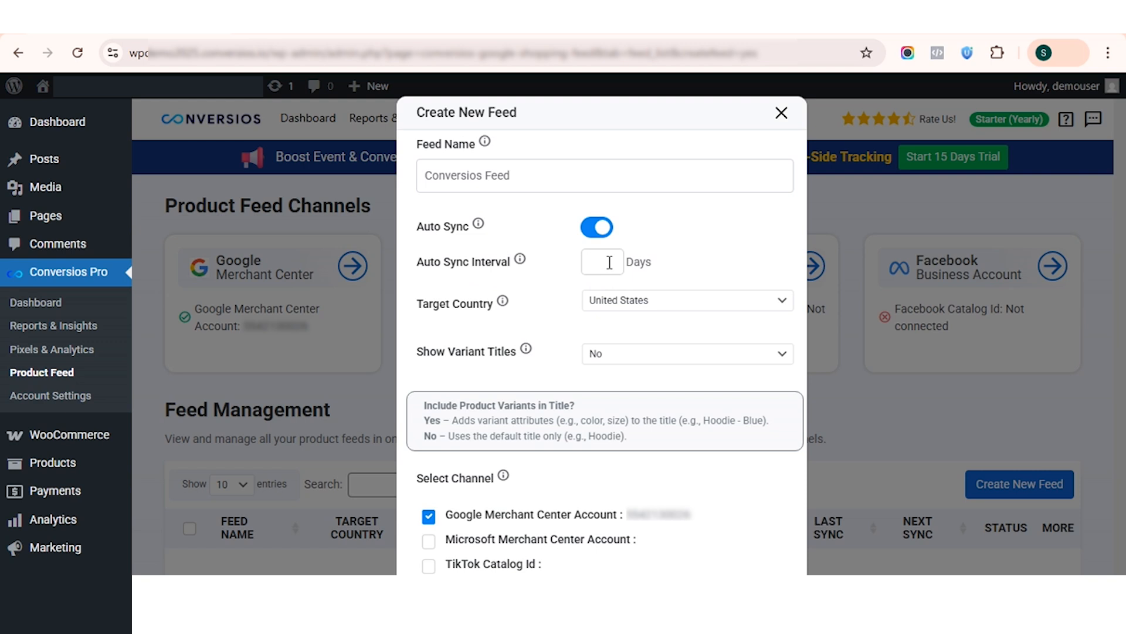
pyautogui.write('1')
# Choose United States as the target country and create the feed for the Google Merchant Center channel.
pyautogui.click(614, 308)
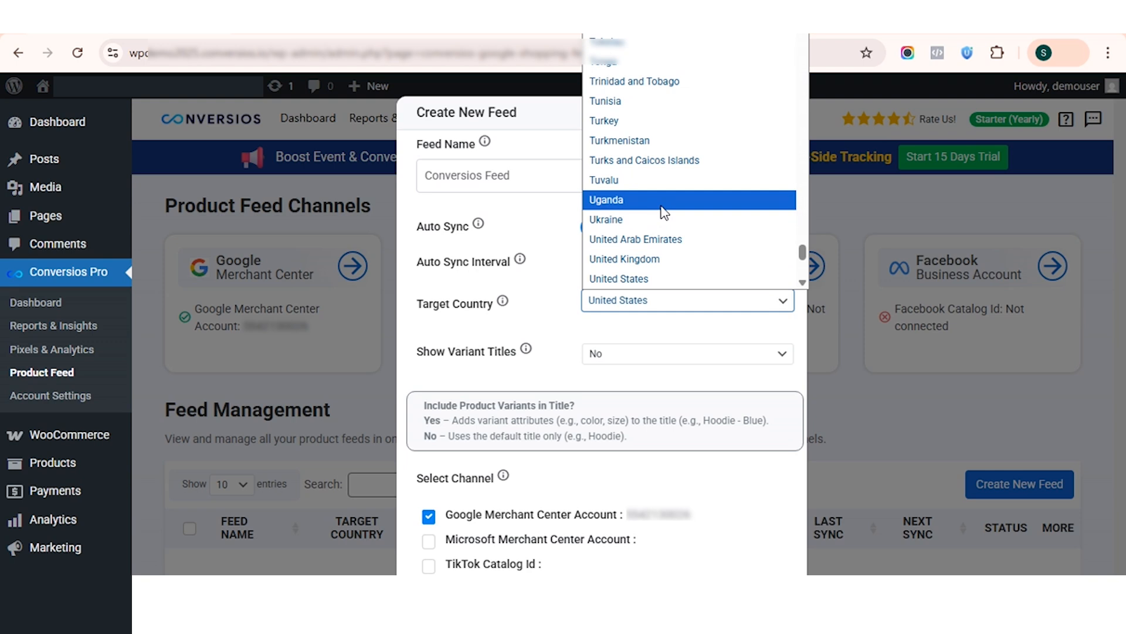
pyautogui.click(646, 280)
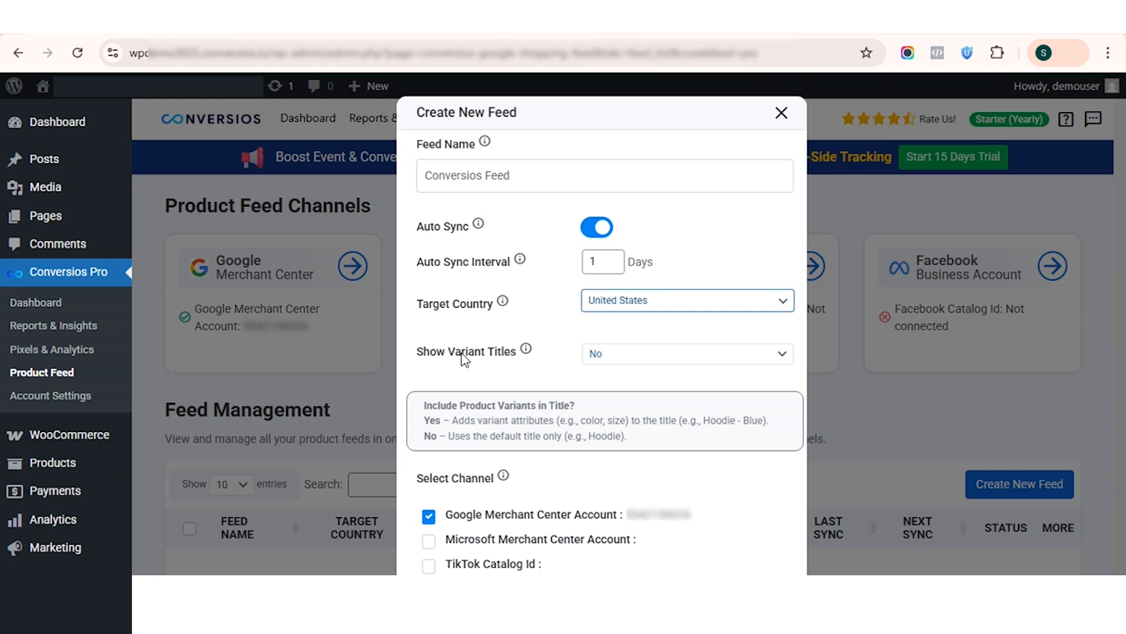
pyautogui.scroll(-2, 622, 373)
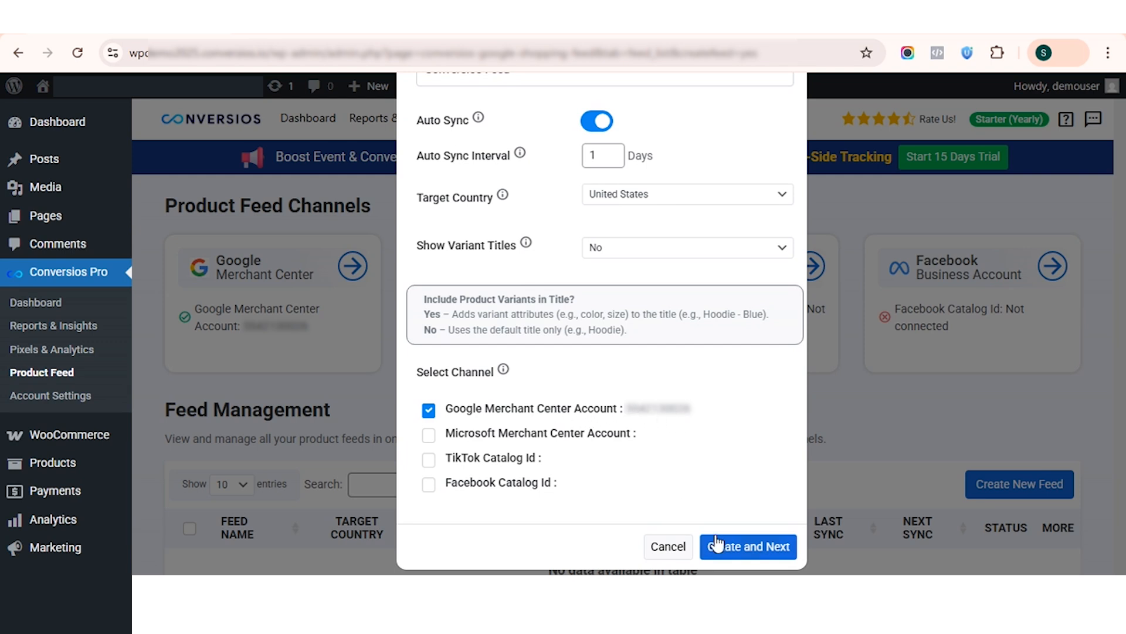
pyautogui.click(755, 548)
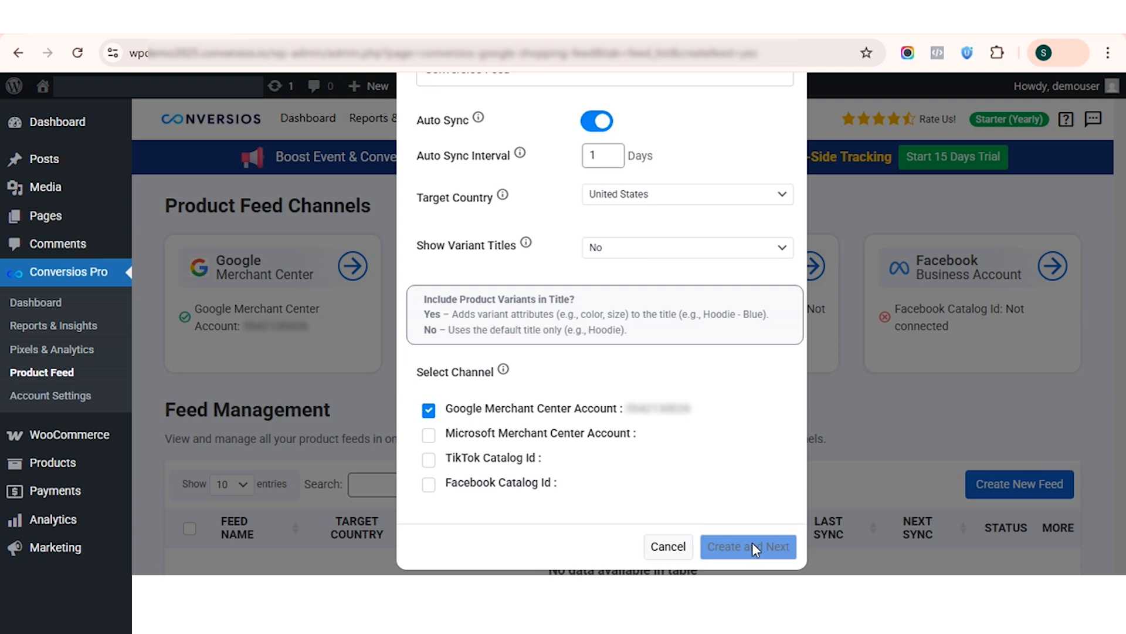
# Choose to map the product categories manually, assign Tshirts to Apparel & Accessories > Clothing, and continue to the attribute mapping.
pyautogui.click(605, 465)
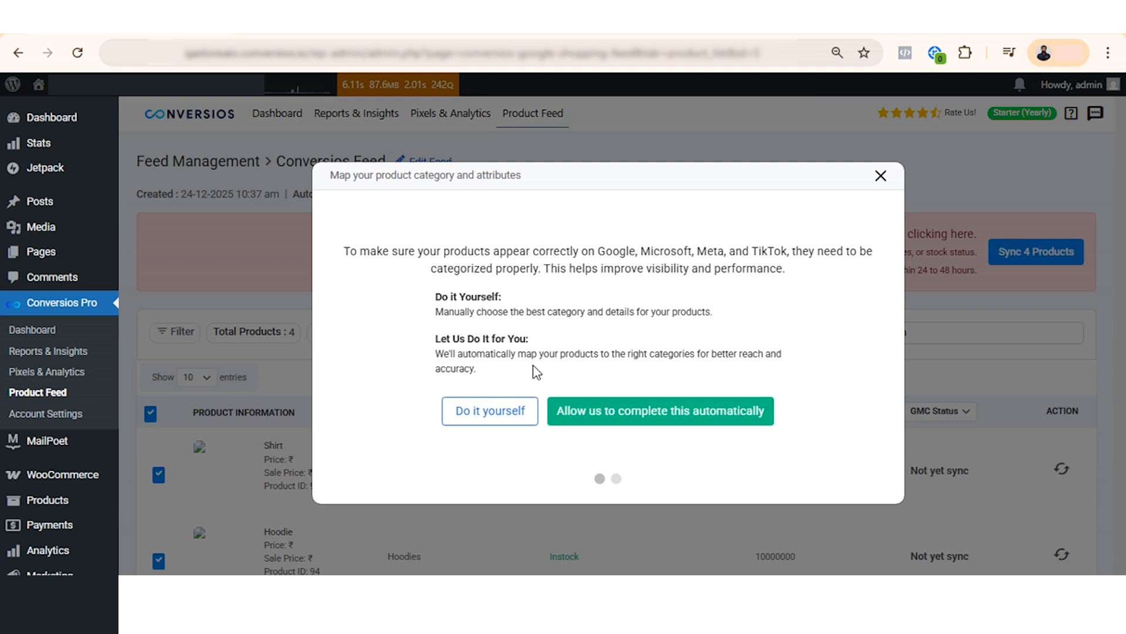
pyautogui.click(491, 412)
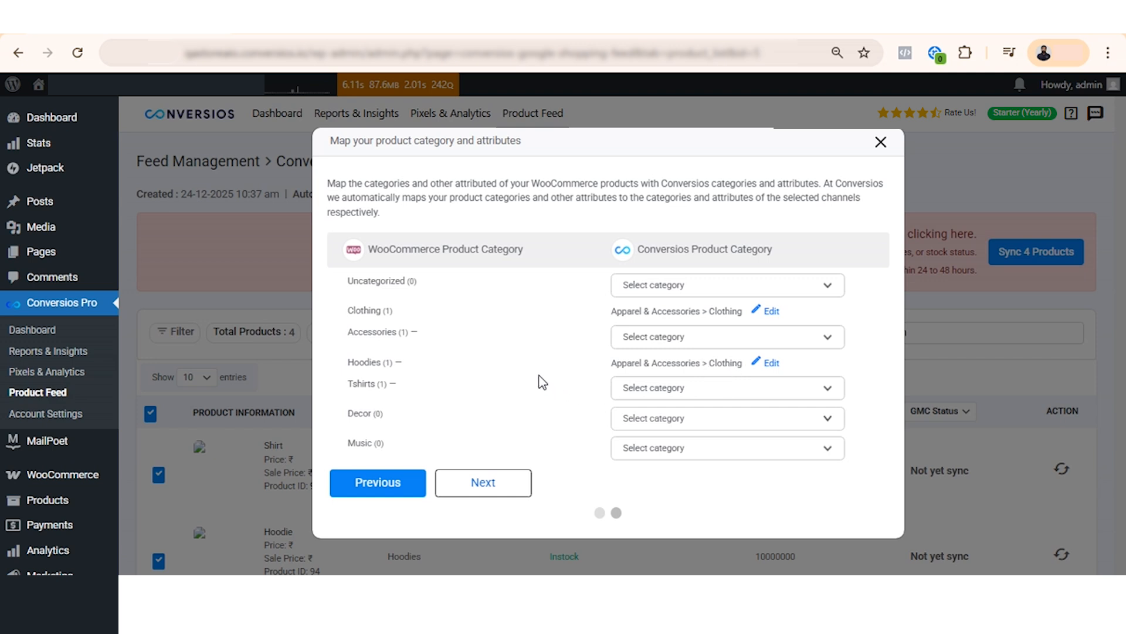
pyautogui.click(677, 400)
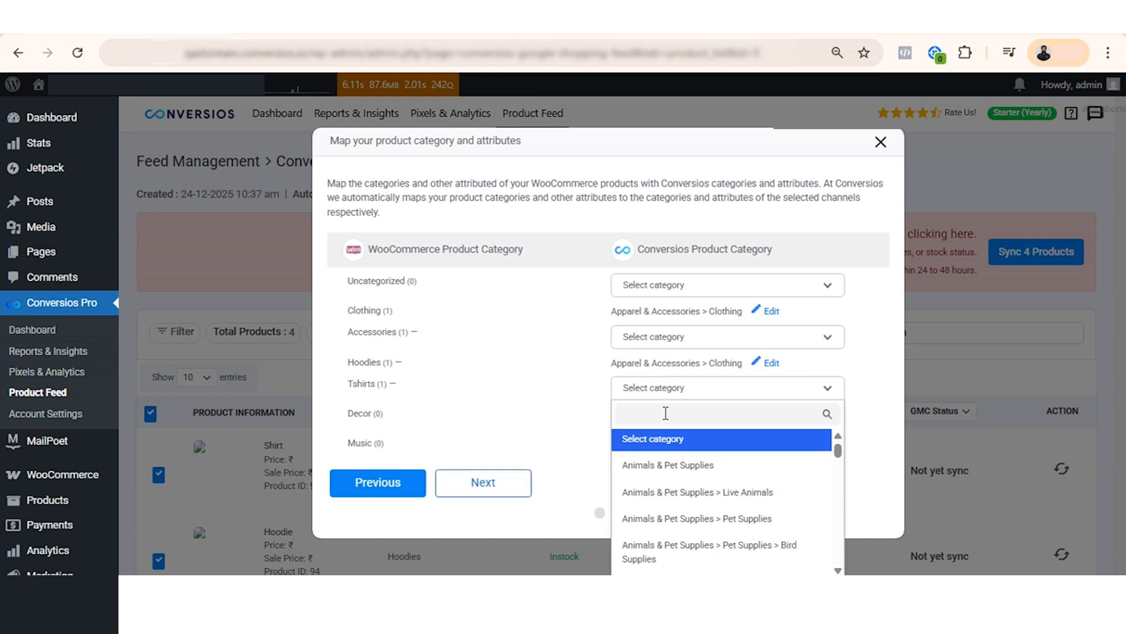
pyautogui.write('clo')
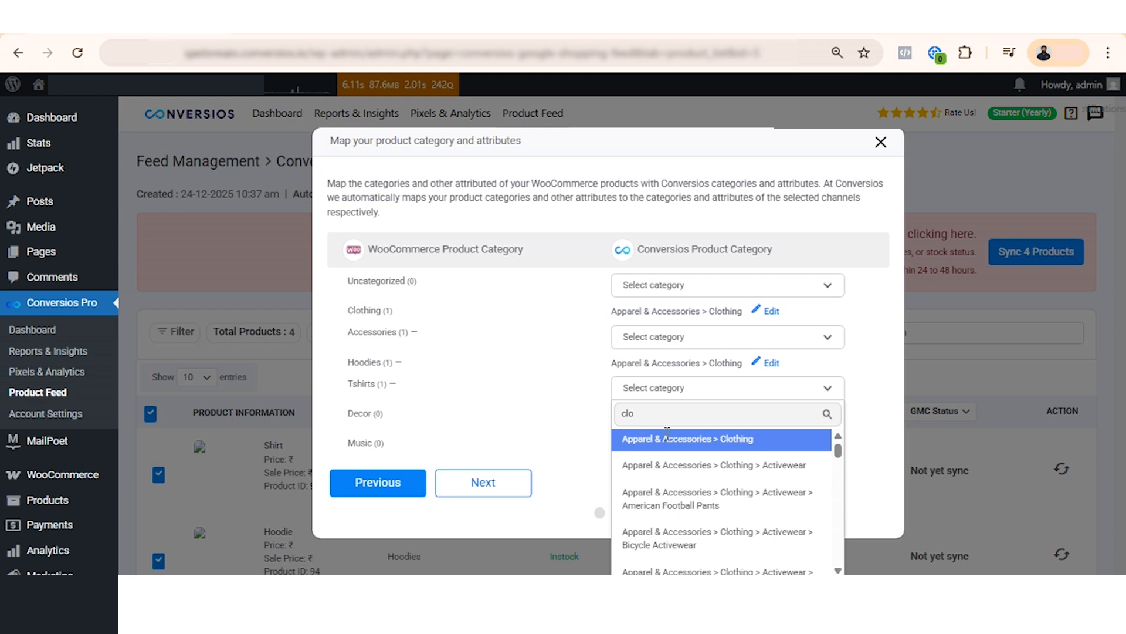
pyautogui.click(669, 440)
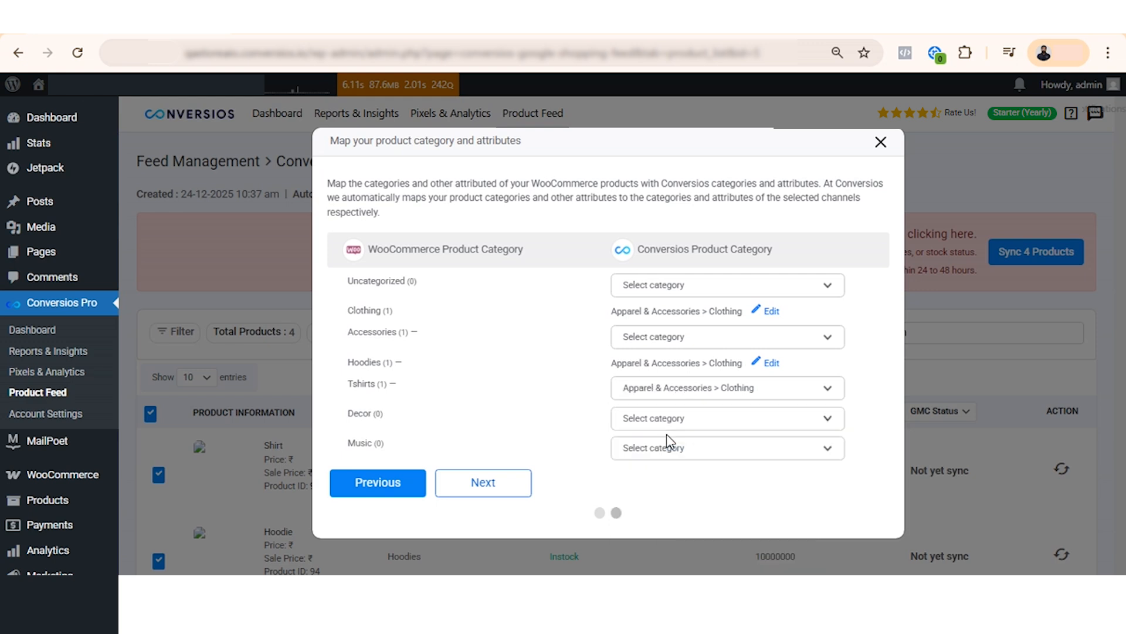
pyautogui.click(492, 487)
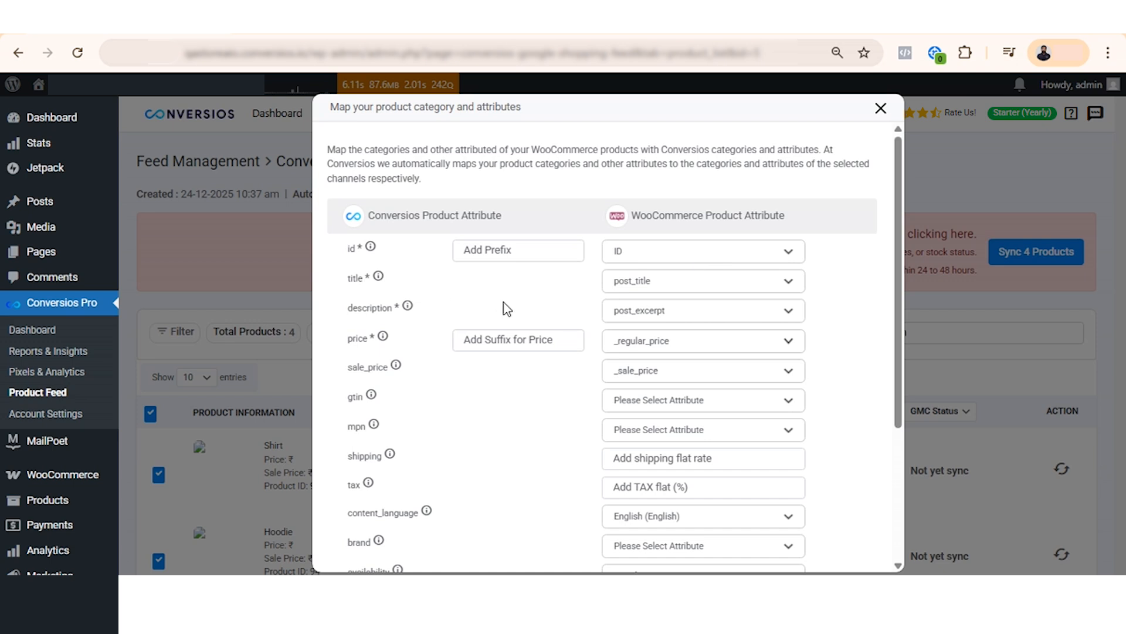
# Map the Conversios id attribute to the WooCommerce attribute _sku.
pyautogui.click(673, 260)
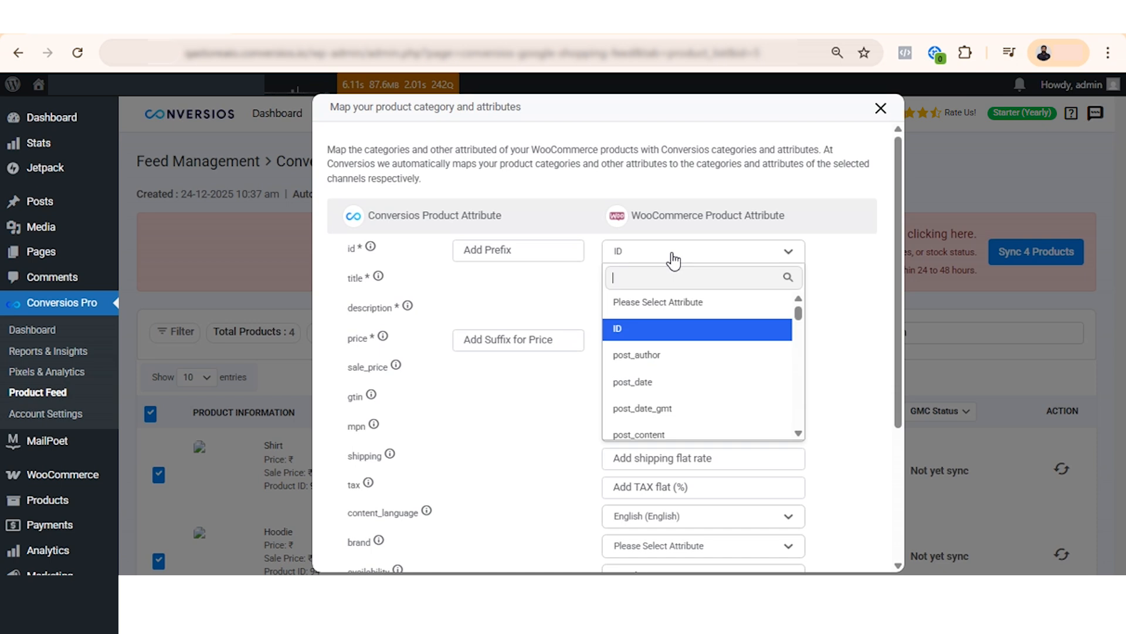
pyautogui.write('sku')
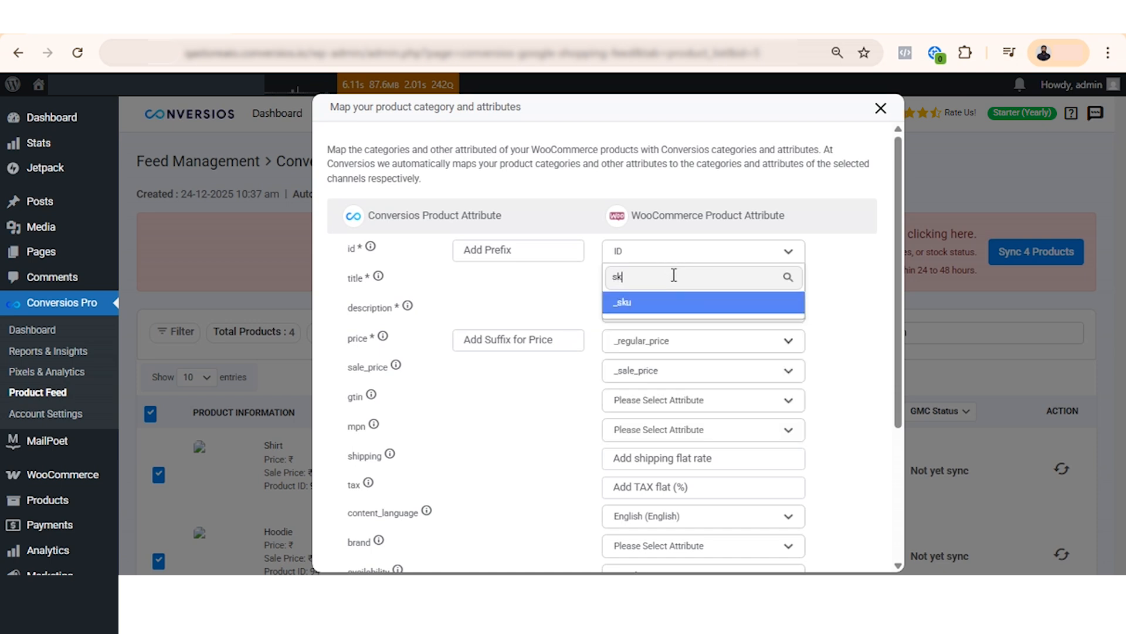
pyautogui.click(680, 302)
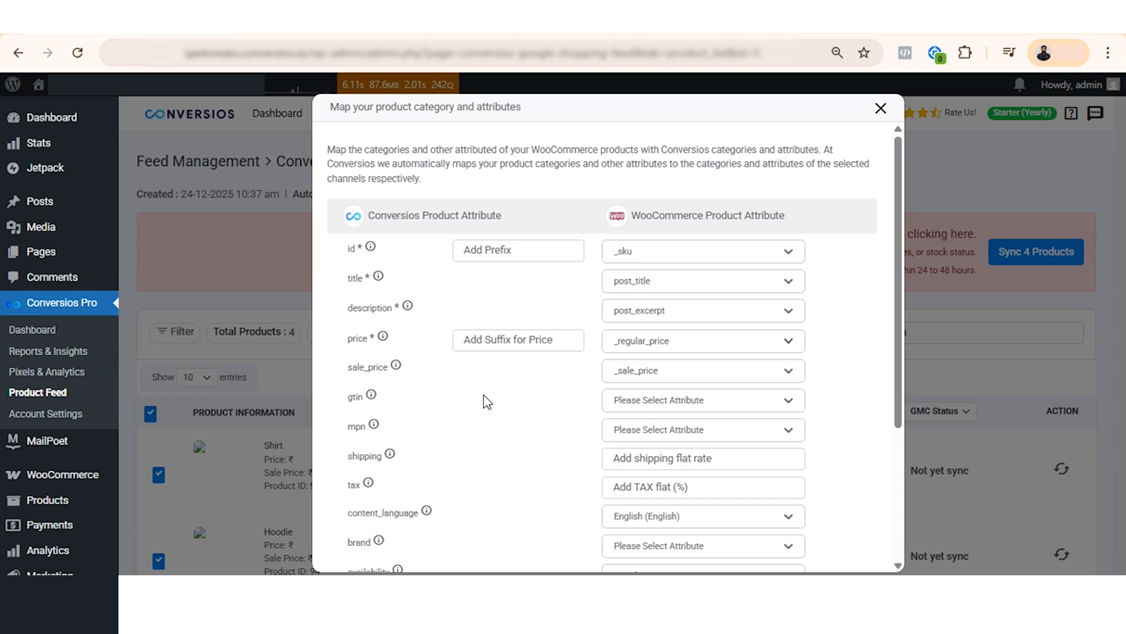
# Add an age_group attribute to the feed's attribute mapping and set its value to Adult.
pyautogui.scroll(-1, 496, 399)
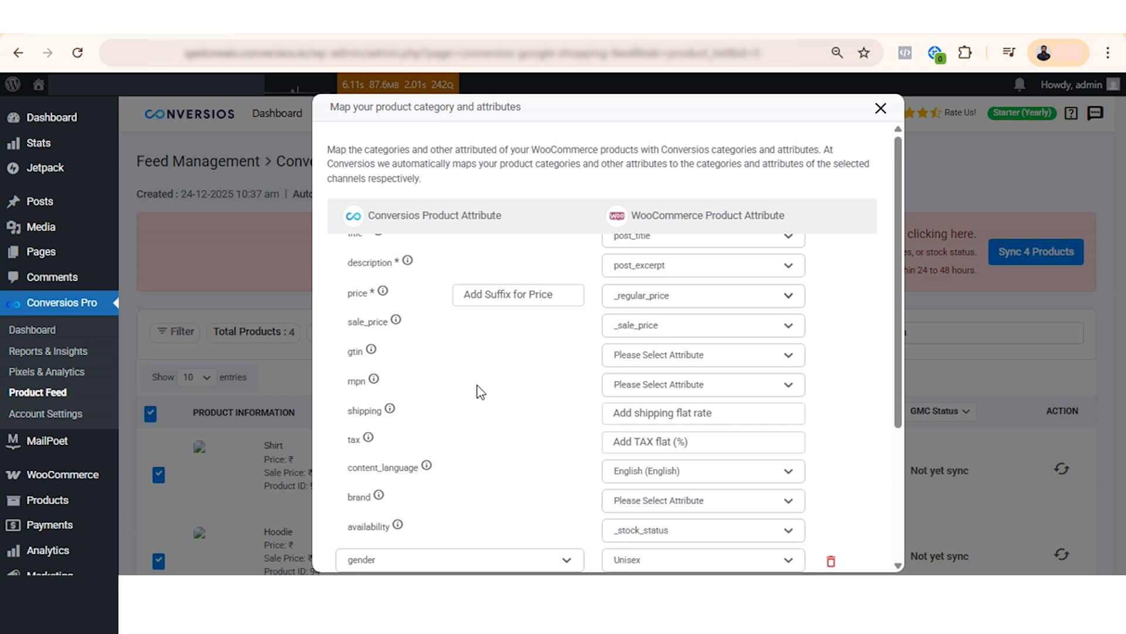
pyautogui.scroll(-2, 525, 372)
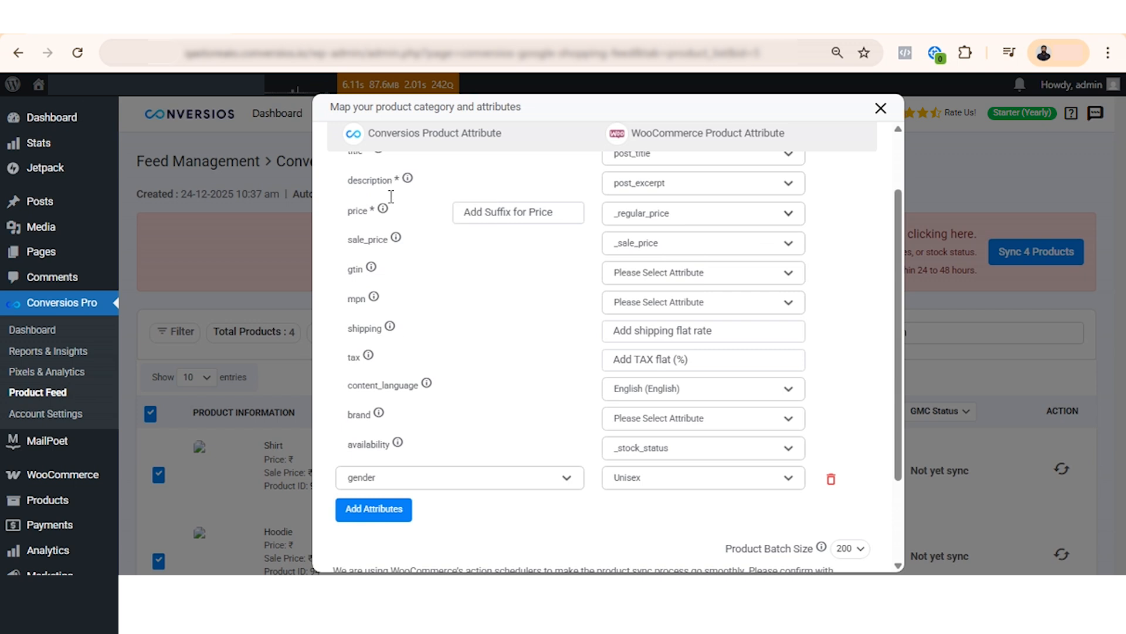
pyautogui.click(374, 511)
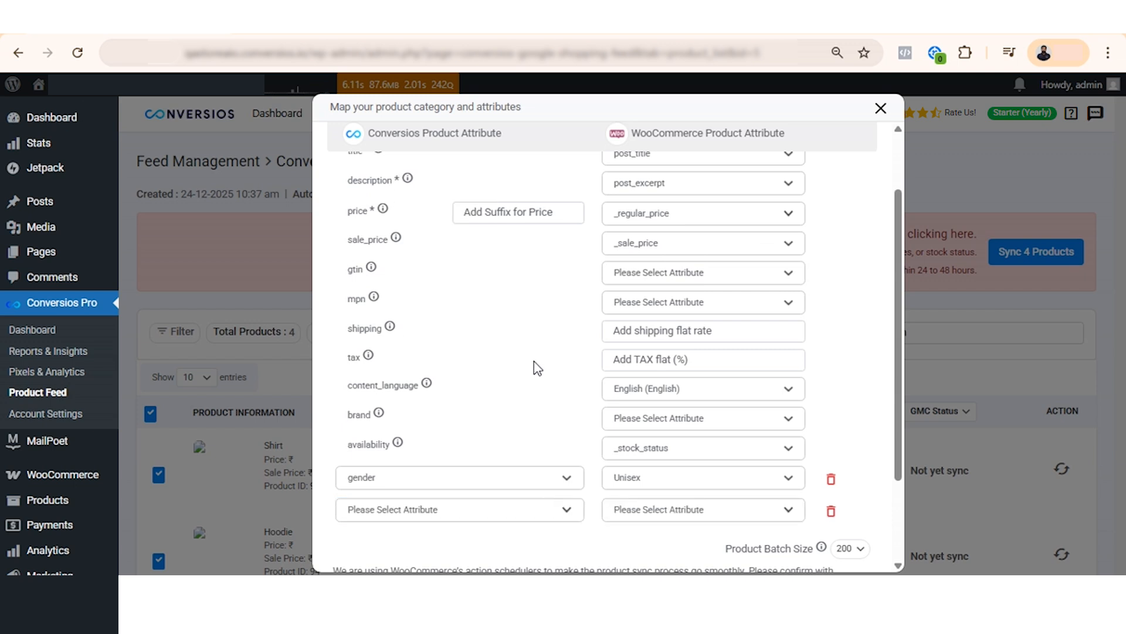
pyautogui.scroll(-1, 517, 431)
pyautogui.click(495, 491)
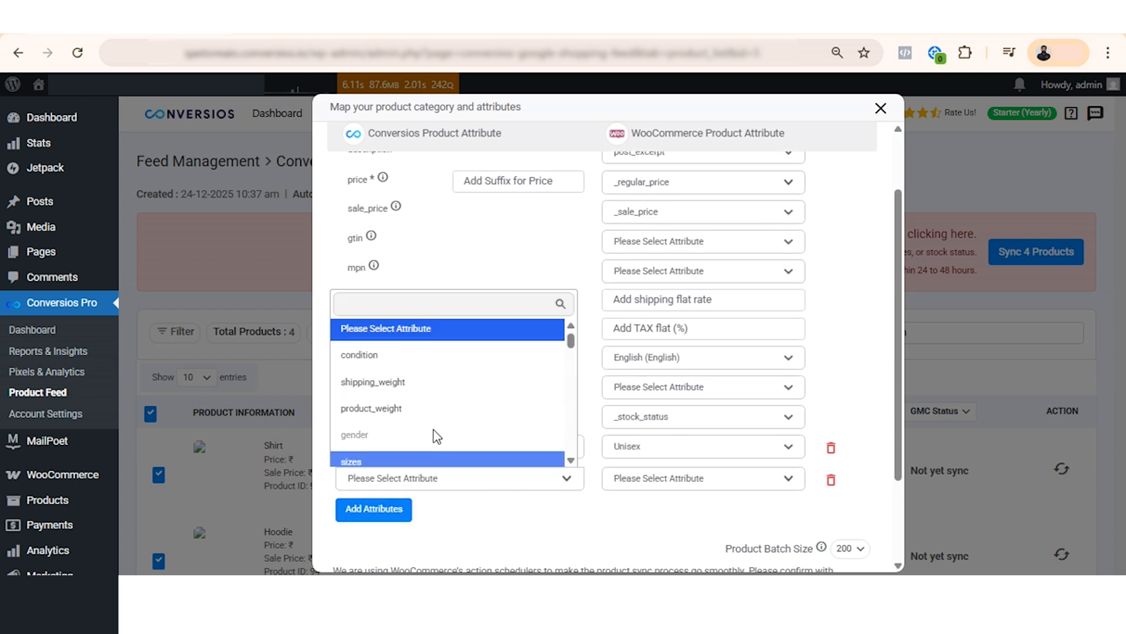
pyautogui.scroll(-3, 434, 422)
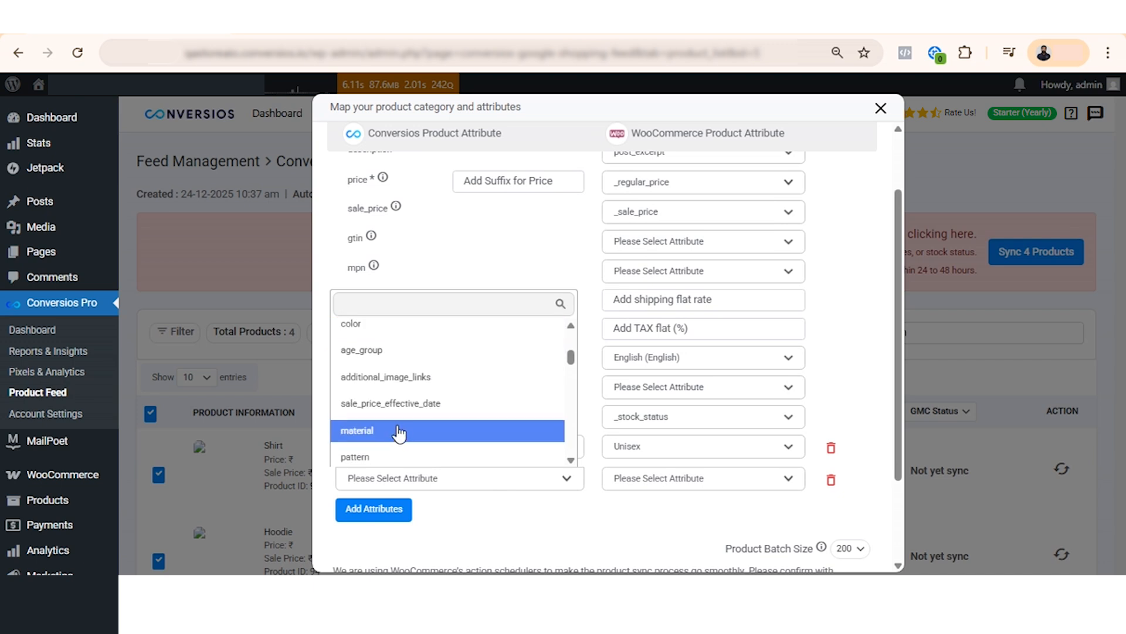
pyautogui.click(393, 354)
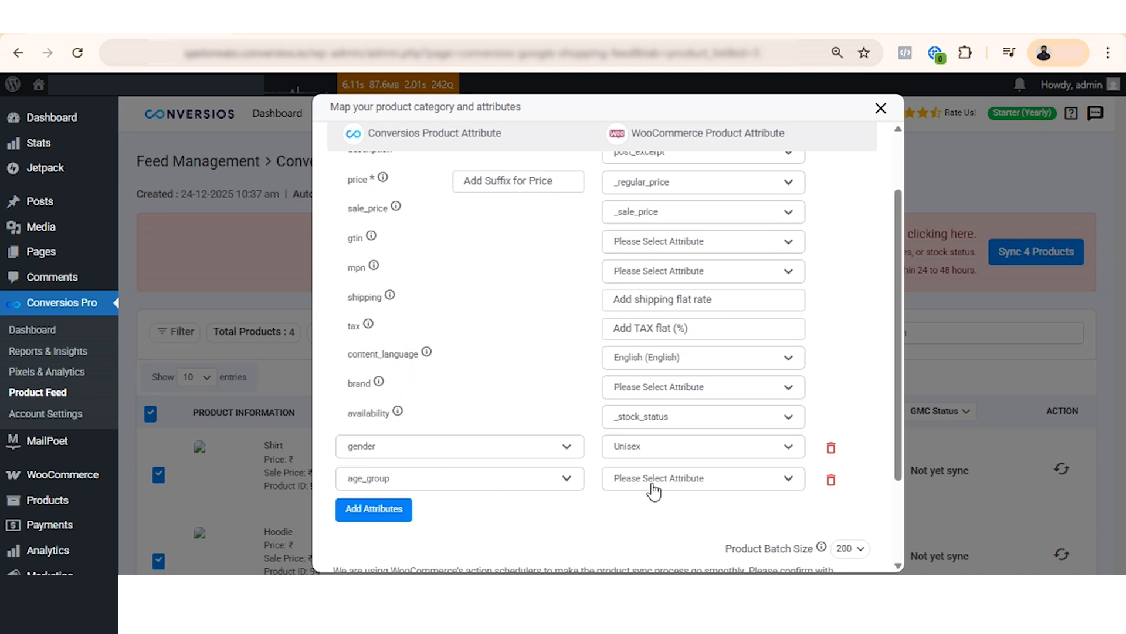
pyautogui.click(655, 480)
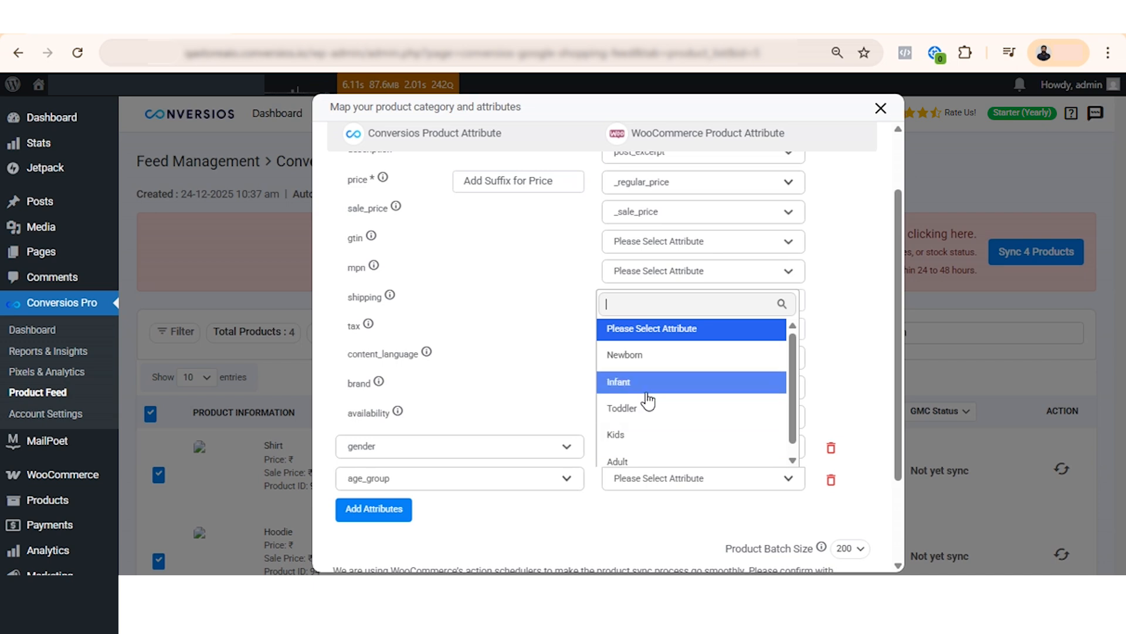
pyautogui.scroll(-1, 665, 389)
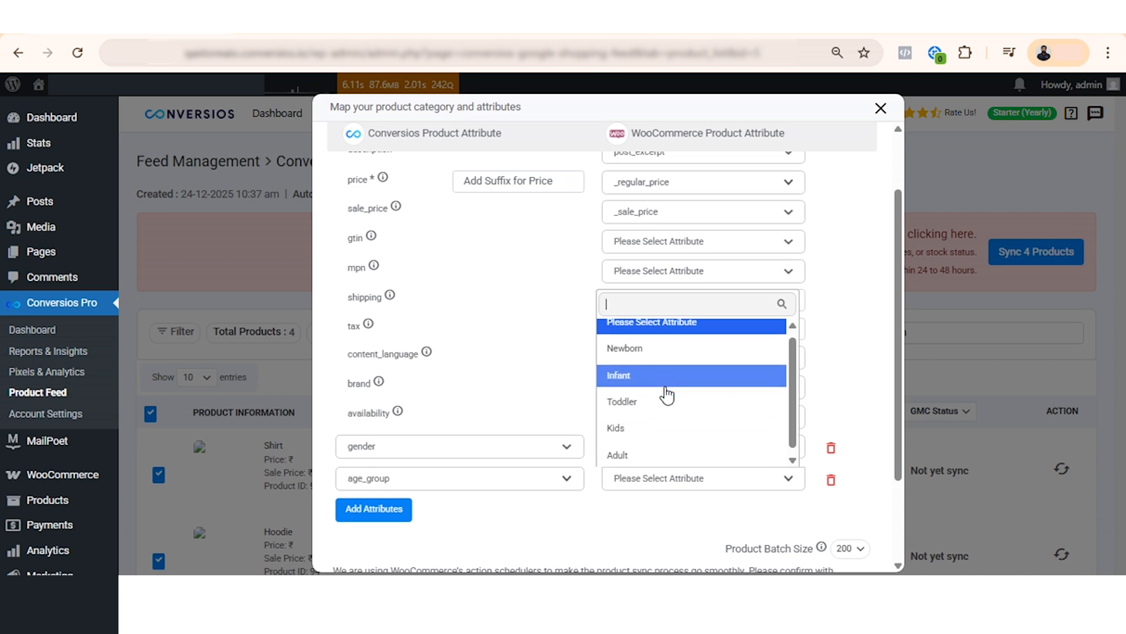
pyautogui.click(633, 455)
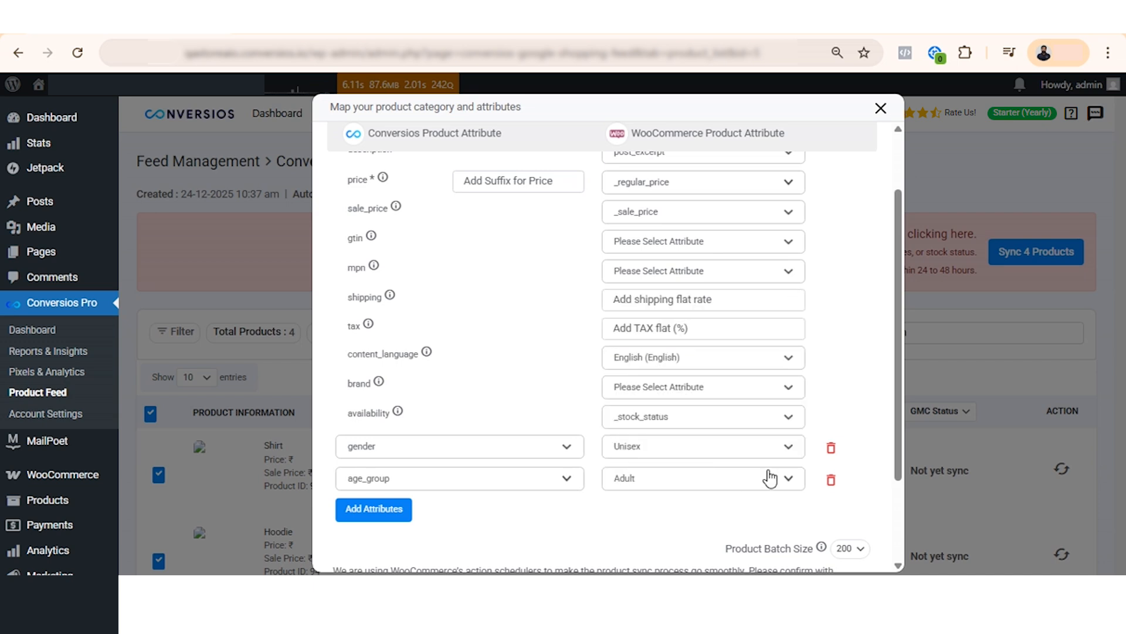
# Sync the products of the feed with the mapped categories and attributes, and close the confirmation.
pyautogui.scroll(-2, 821, 393)
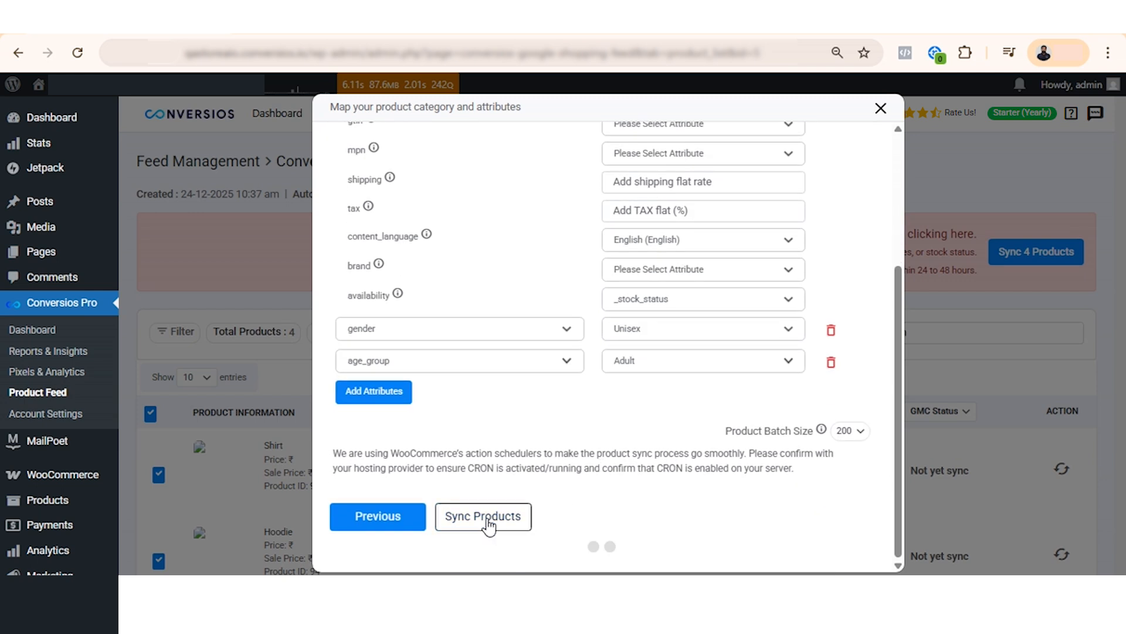
pyautogui.click(487, 518)
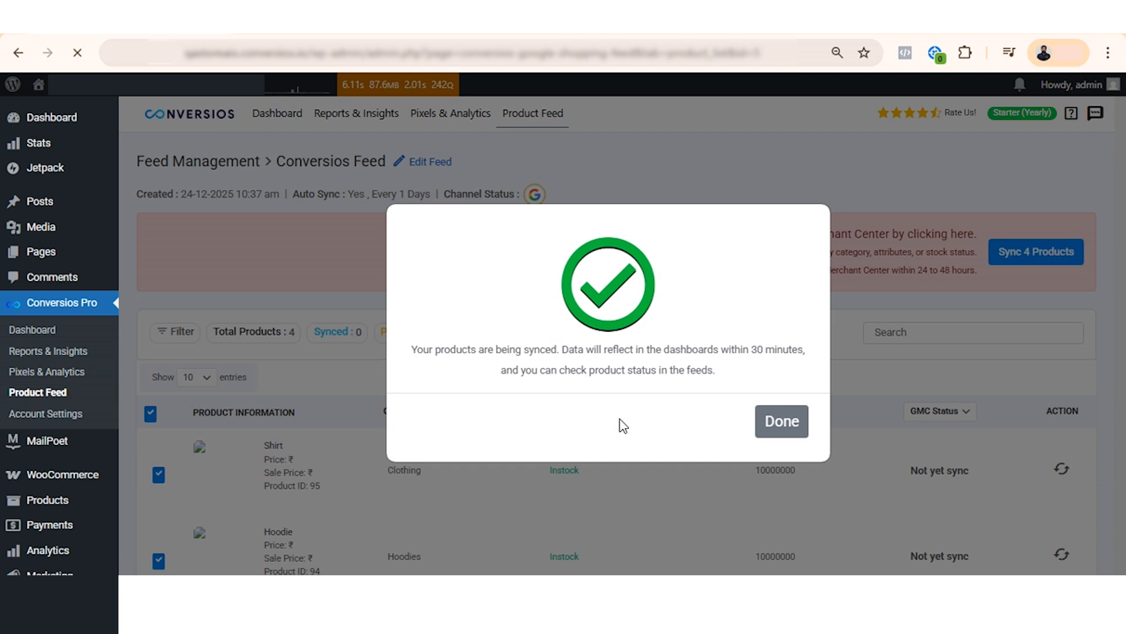
pyautogui.click(757, 428)
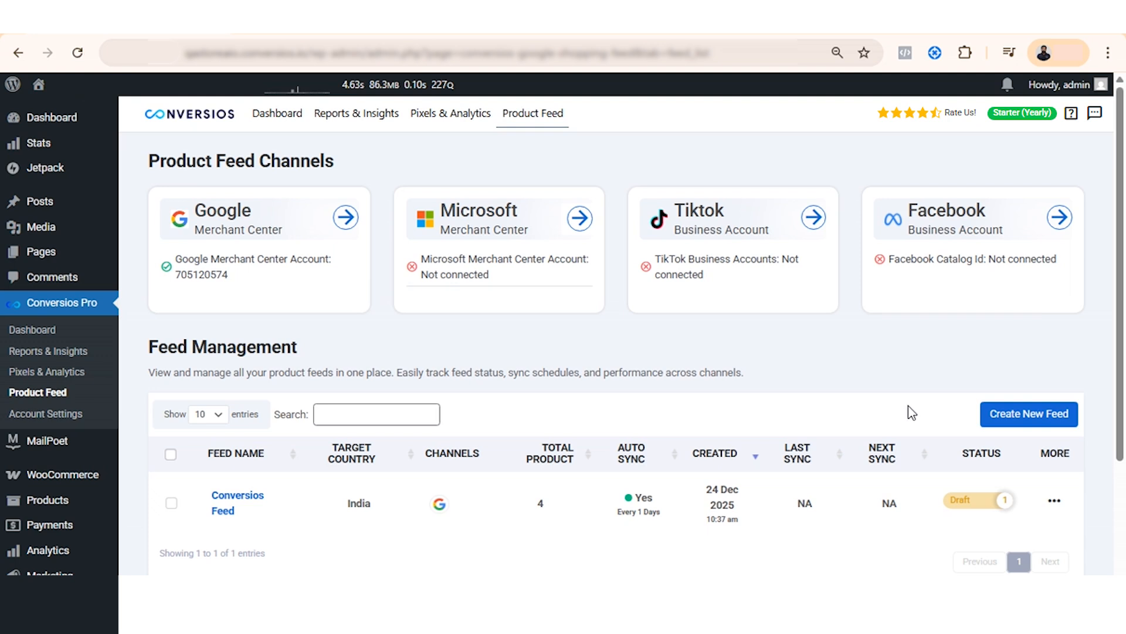
# Create a second feed named "Conversios Feed 2" and let Conversios map its product categories and attributes automatically.
pyautogui.click(1026, 420)
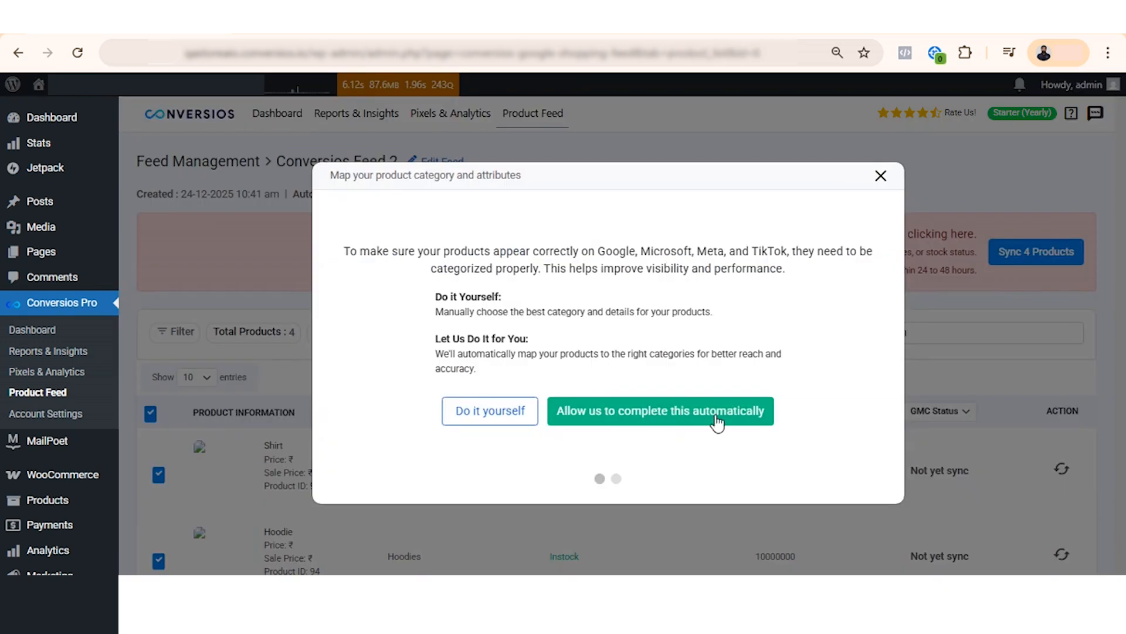
pyautogui.click(659, 412)
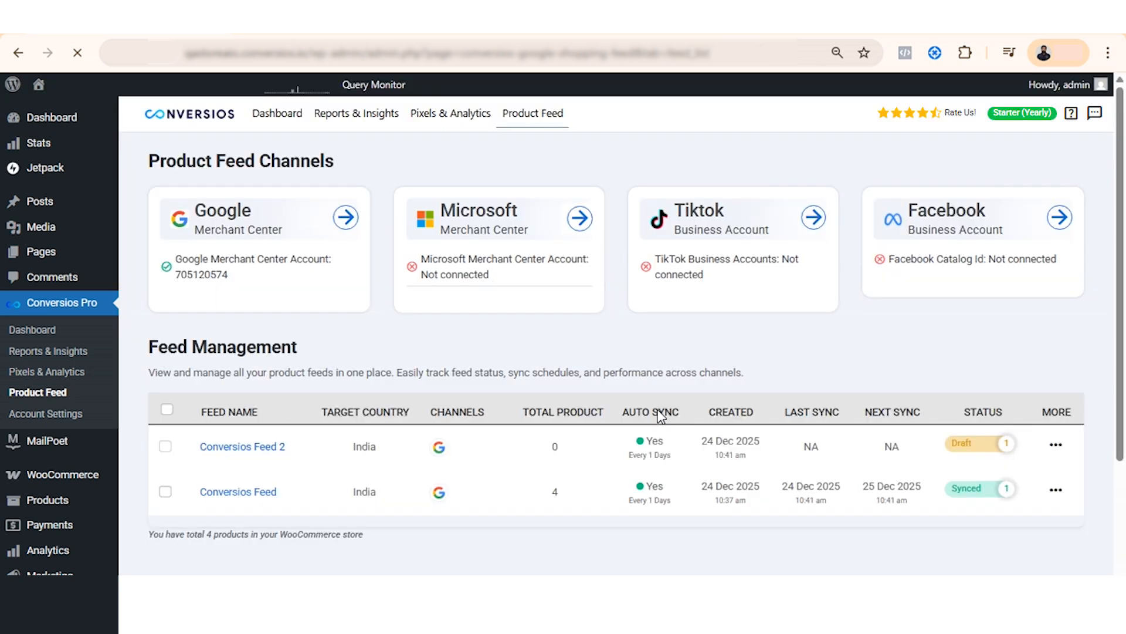
pyautogui.scroll(-2, 913, 490)
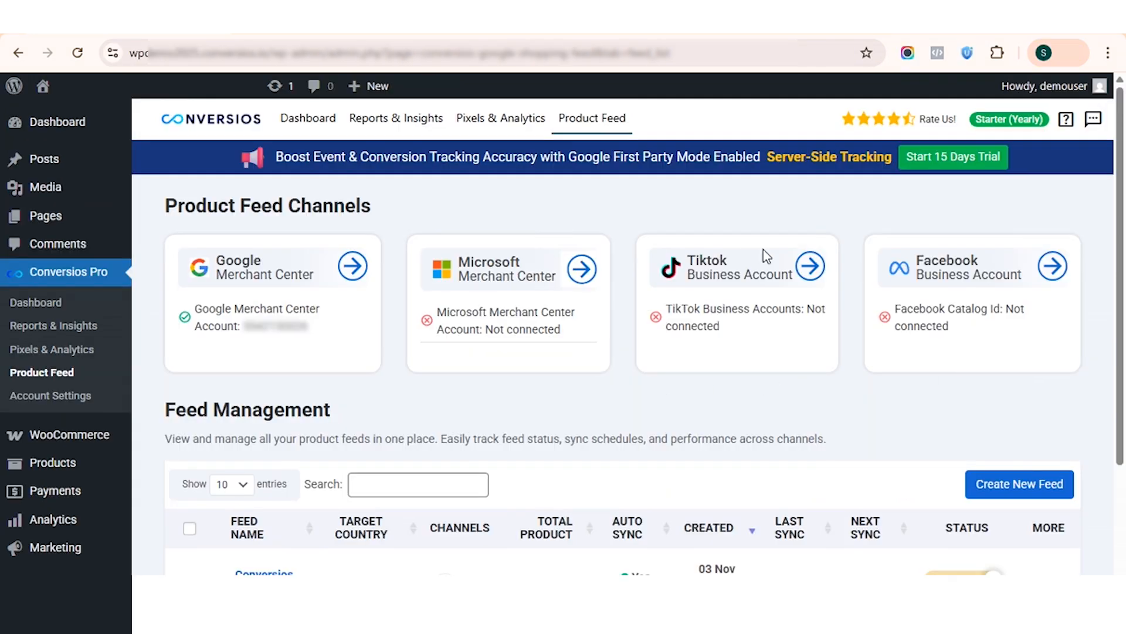
# Connect the Facebook Business Account feed channel by signing in with Facebook, choosing a business ID and catalog ID, and saving.
pyautogui.click(1051, 269)
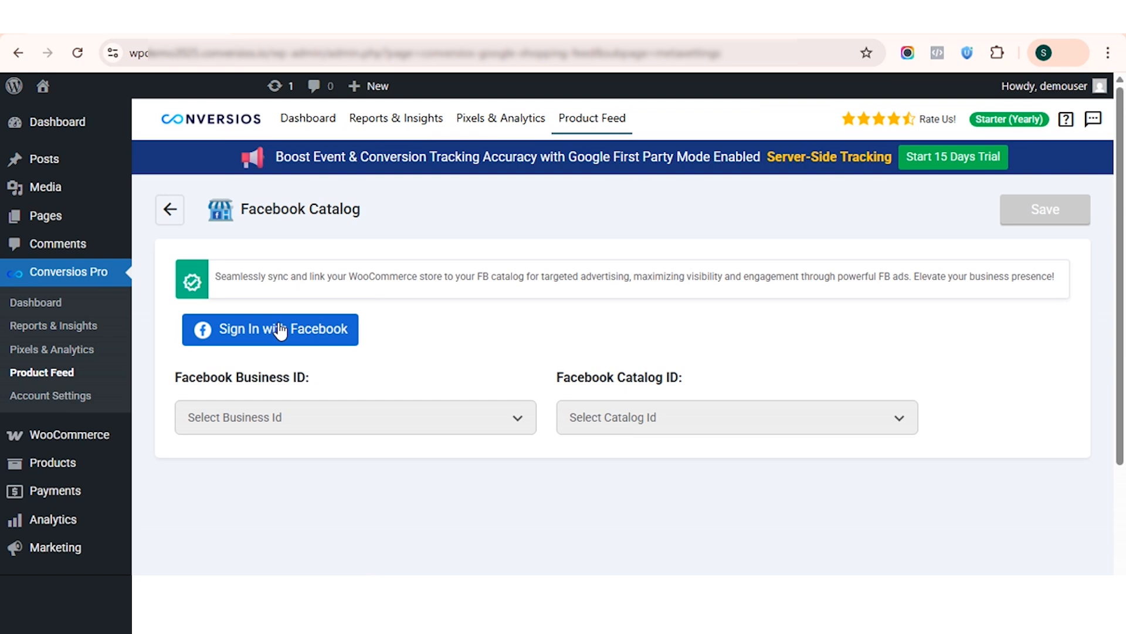
pyautogui.click(279, 331)
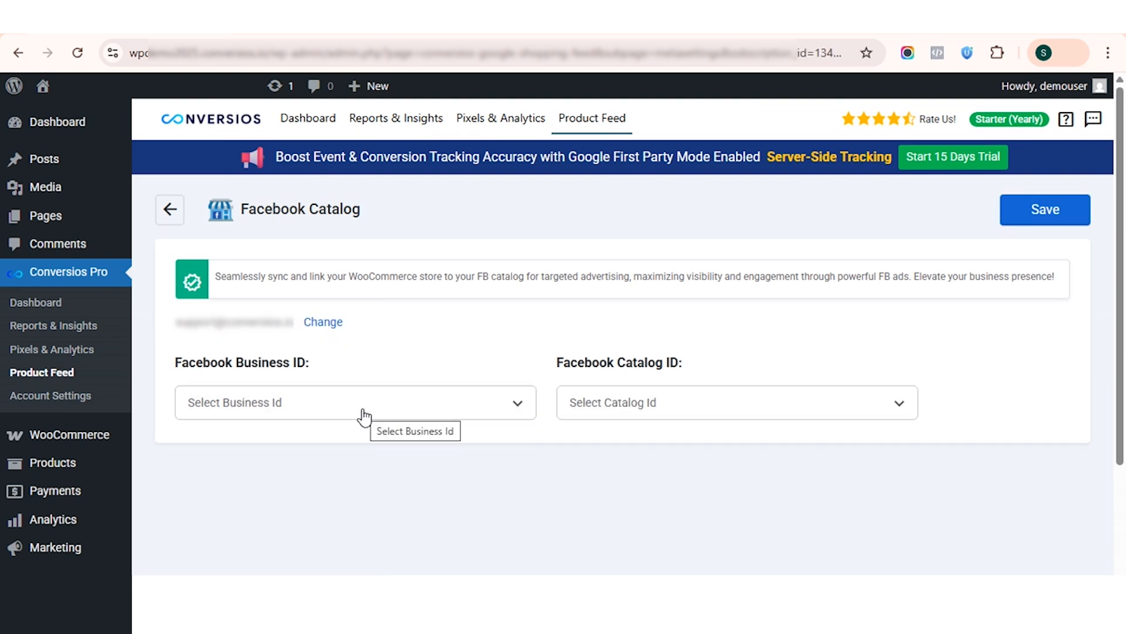
pyautogui.click(364, 416)
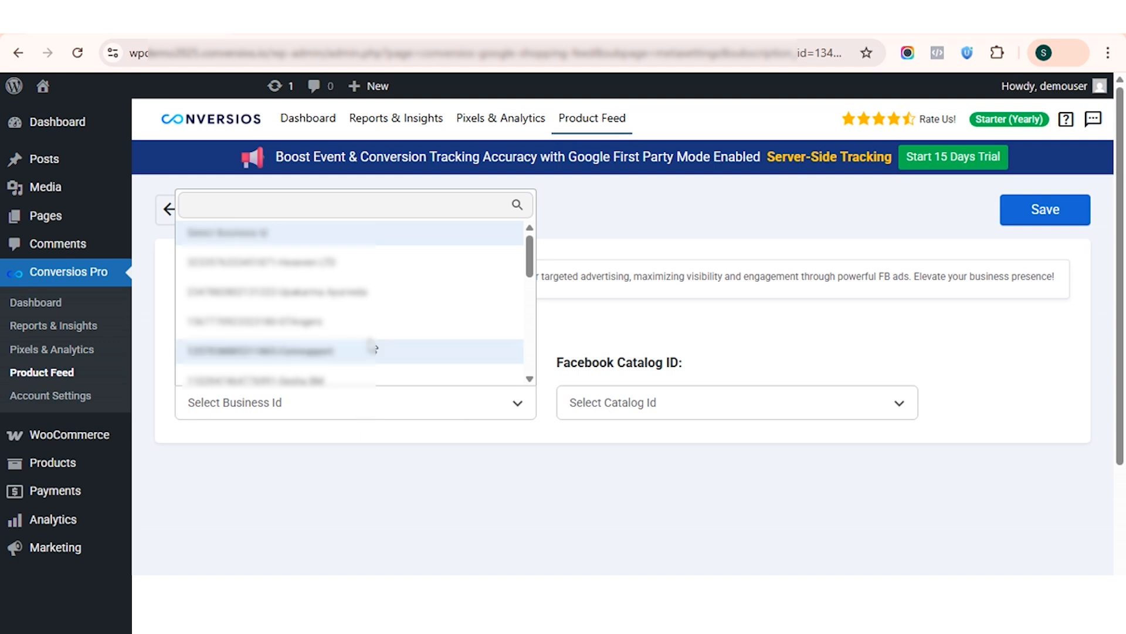
pyautogui.click(355, 347)
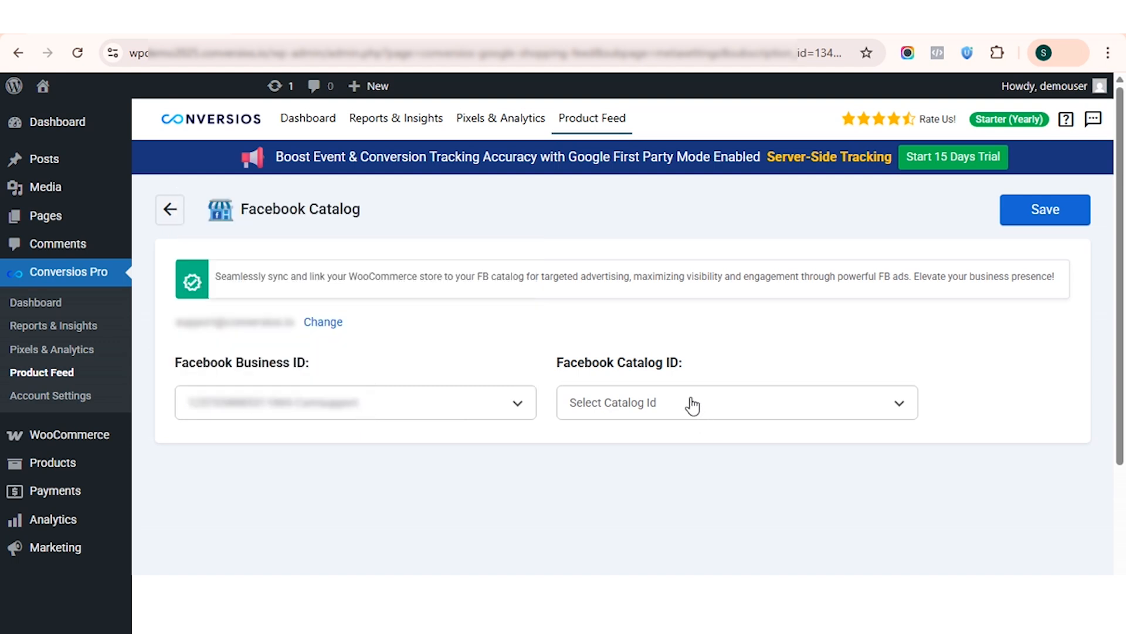
pyautogui.click(1044, 211)
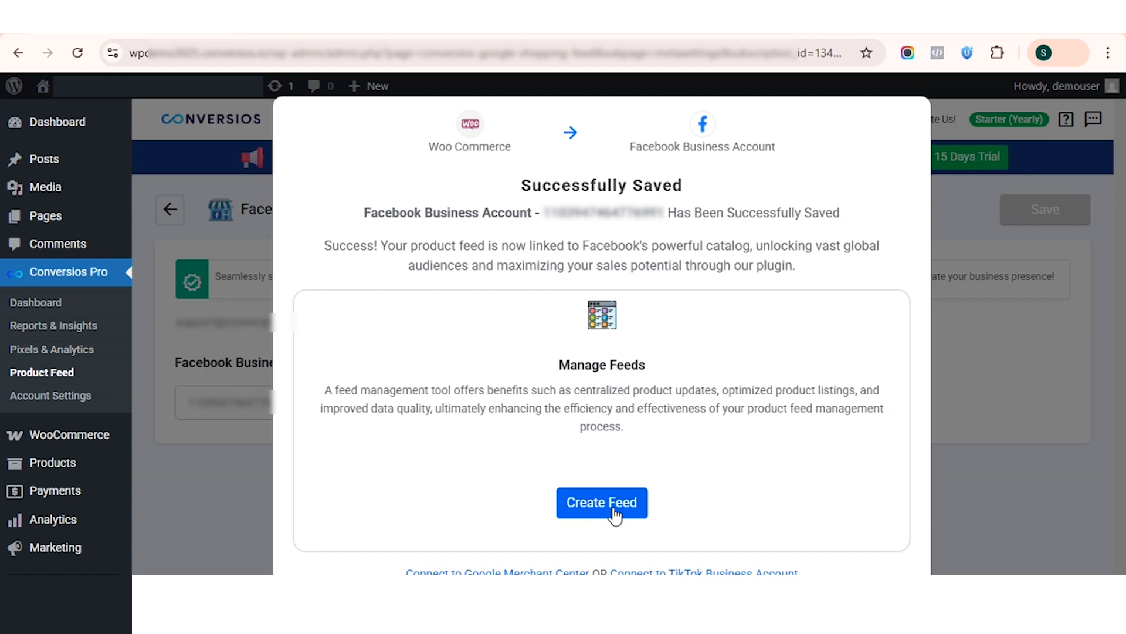
pyautogui.click(1008, 501)
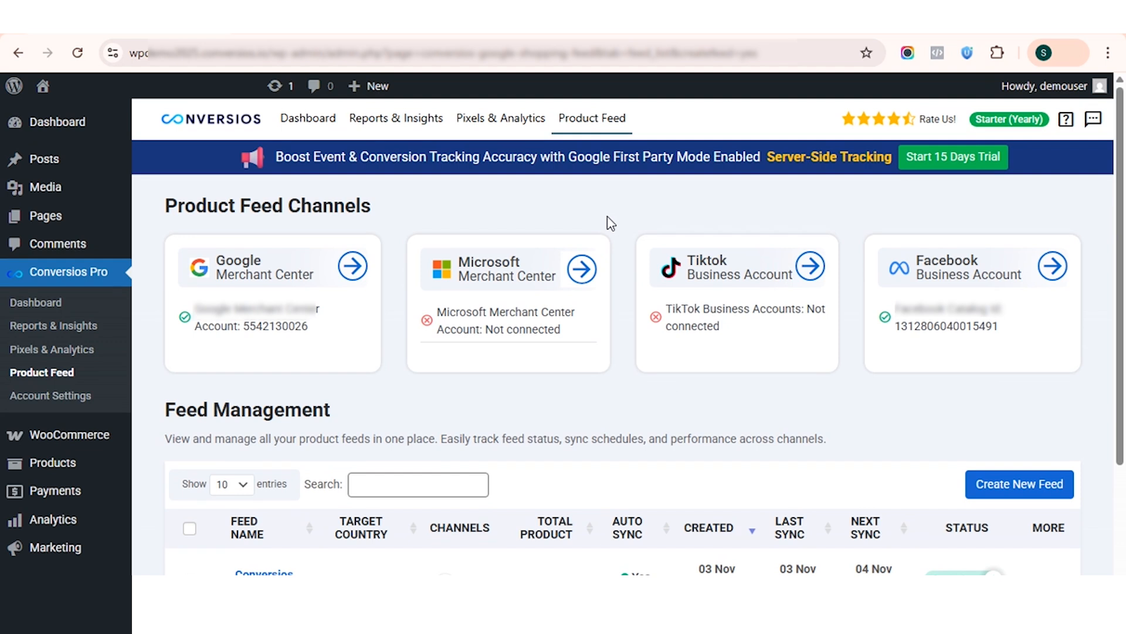
# Examine the General Reports and the Ecommerce Reports in Reports & Insights, including the GA4 order and product performance.
pyautogui.click(398, 124)
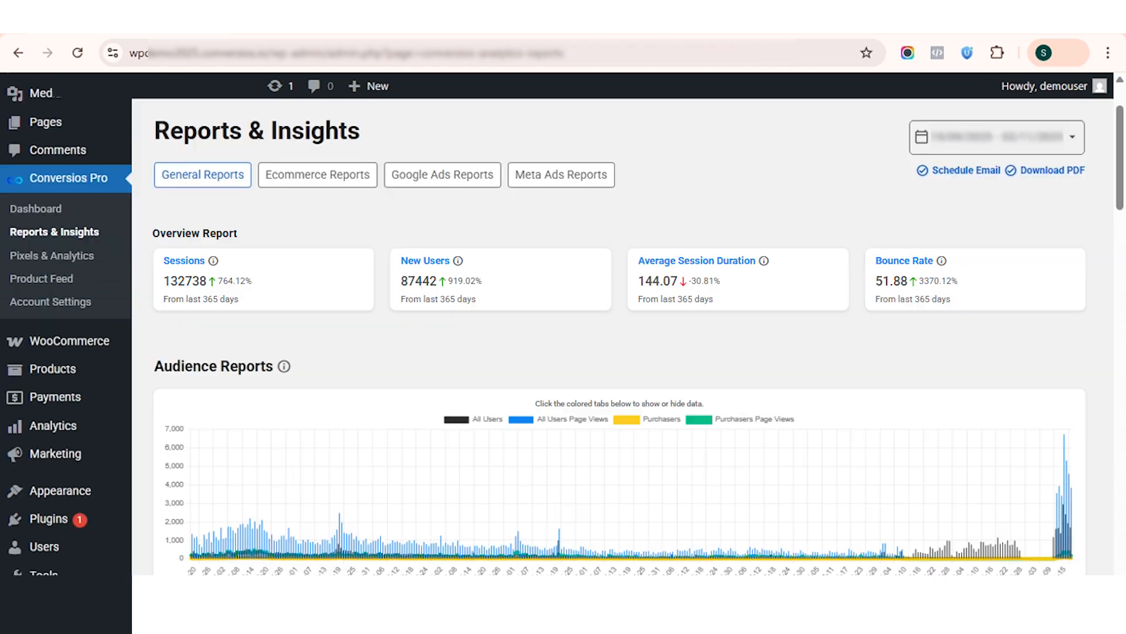
pyautogui.click(191, 184)
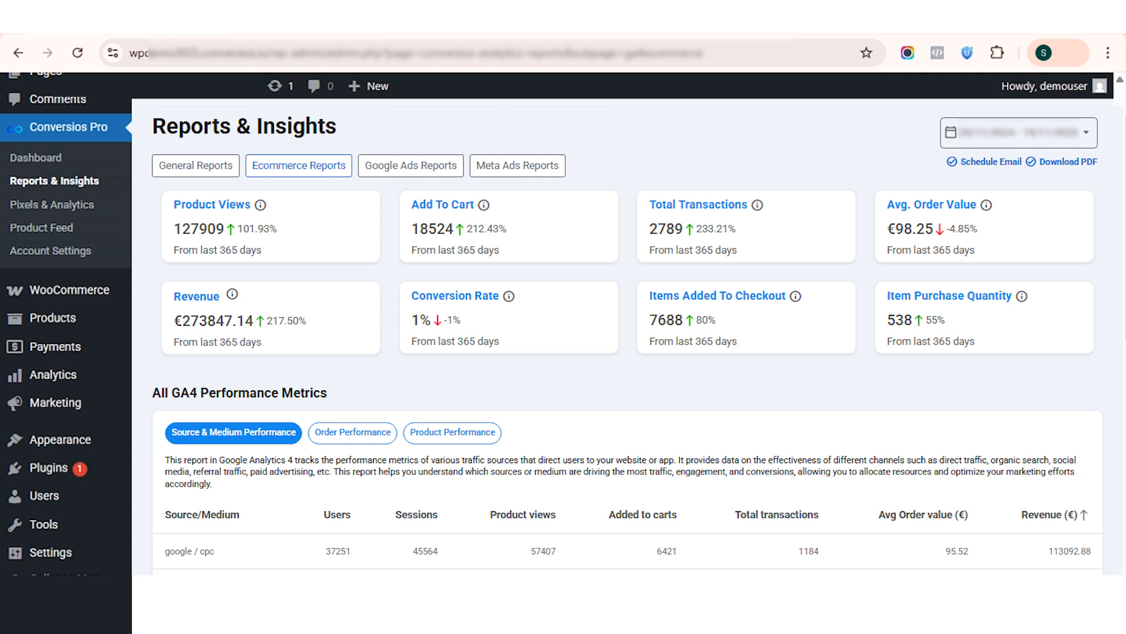
pyautogui.scroll(-1, 622, 338)
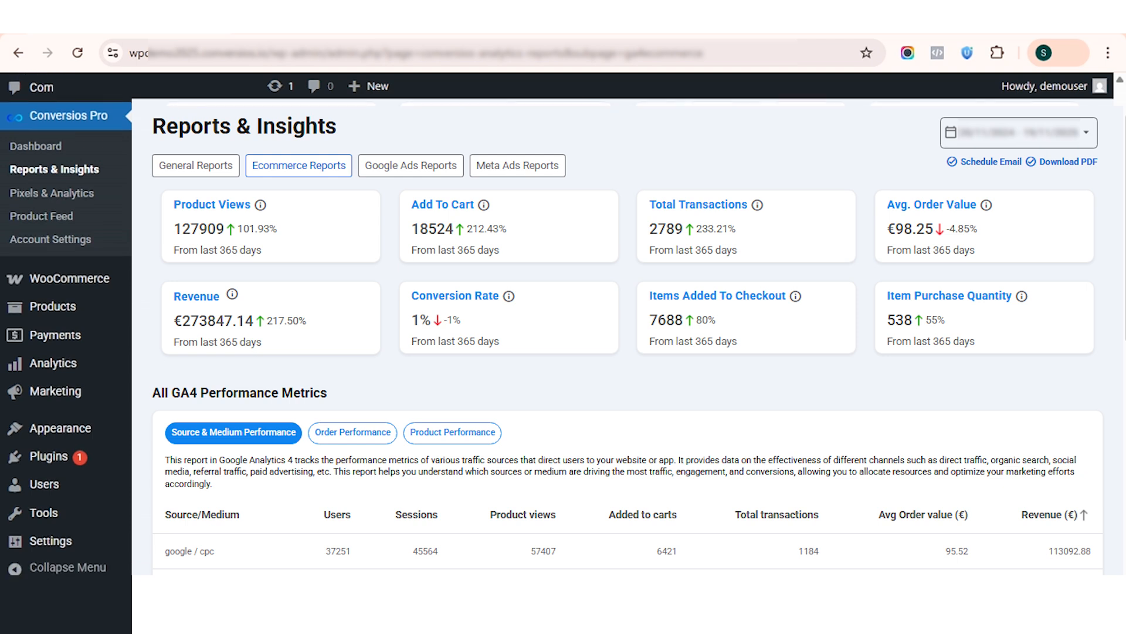
pyautogui.scroll(-5, 379, 165)
pyautogui.click(378, 160)
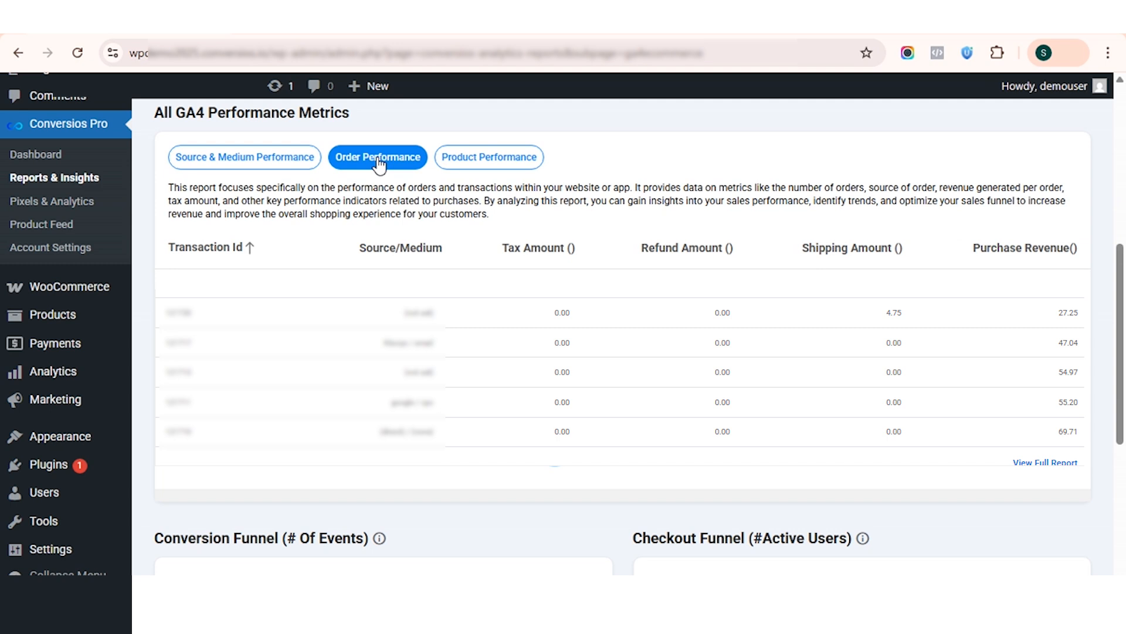
pyautogui.click(490, 161)
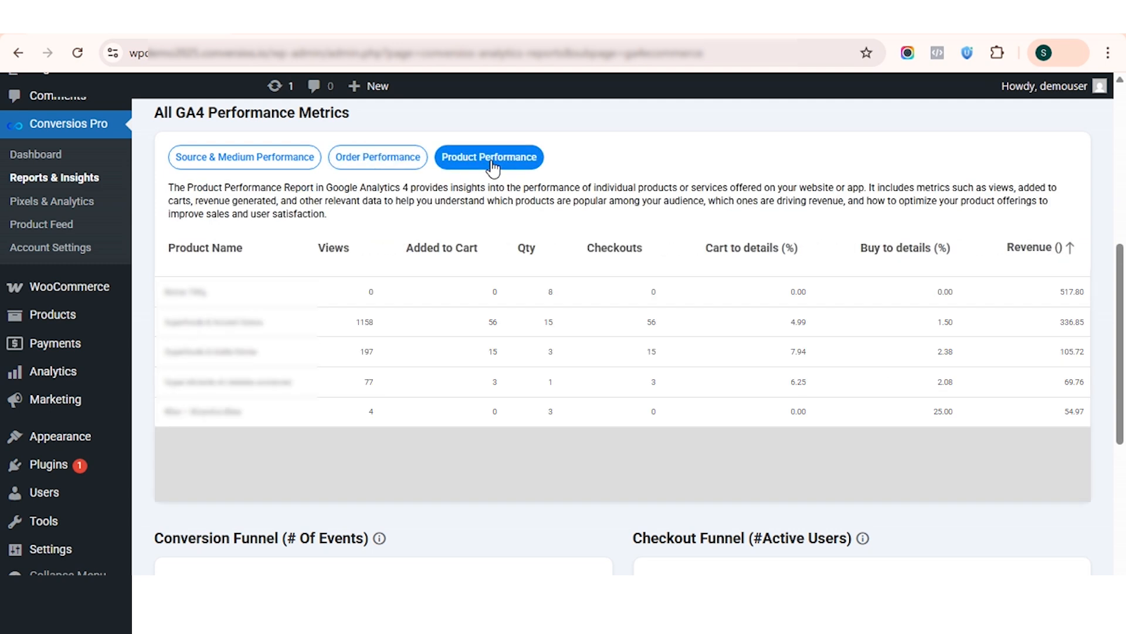
pyautogui.scroll(-6, 493, 168)
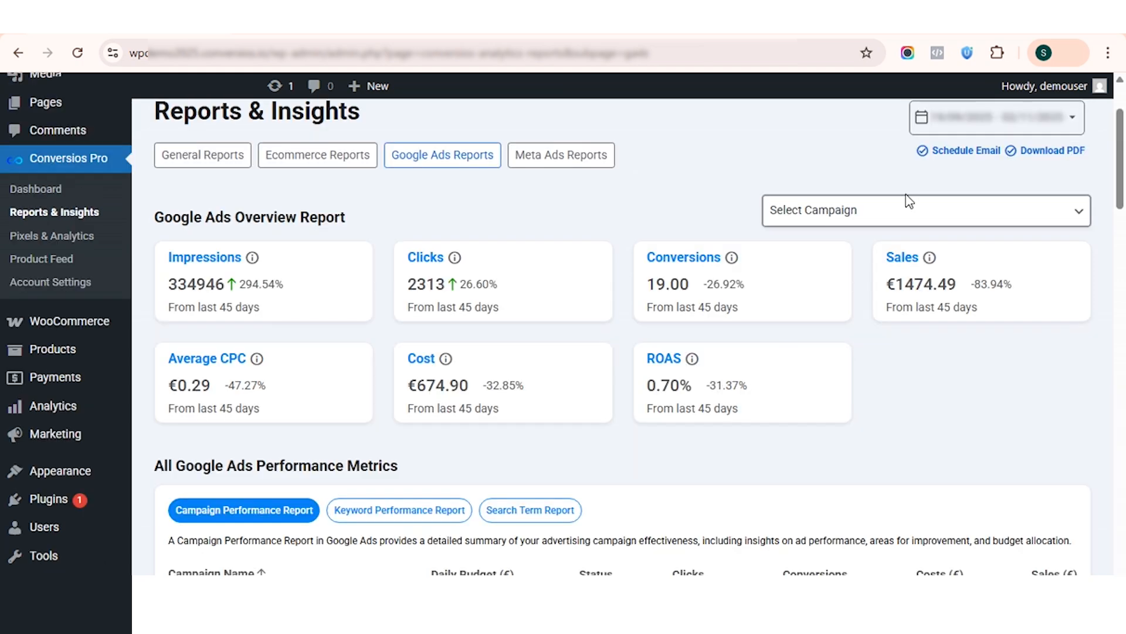
# Check the campaign filter of the Google Ads Reports and view the campaign, keyword and search term performance reports.
pyautogui.click(865, 222)
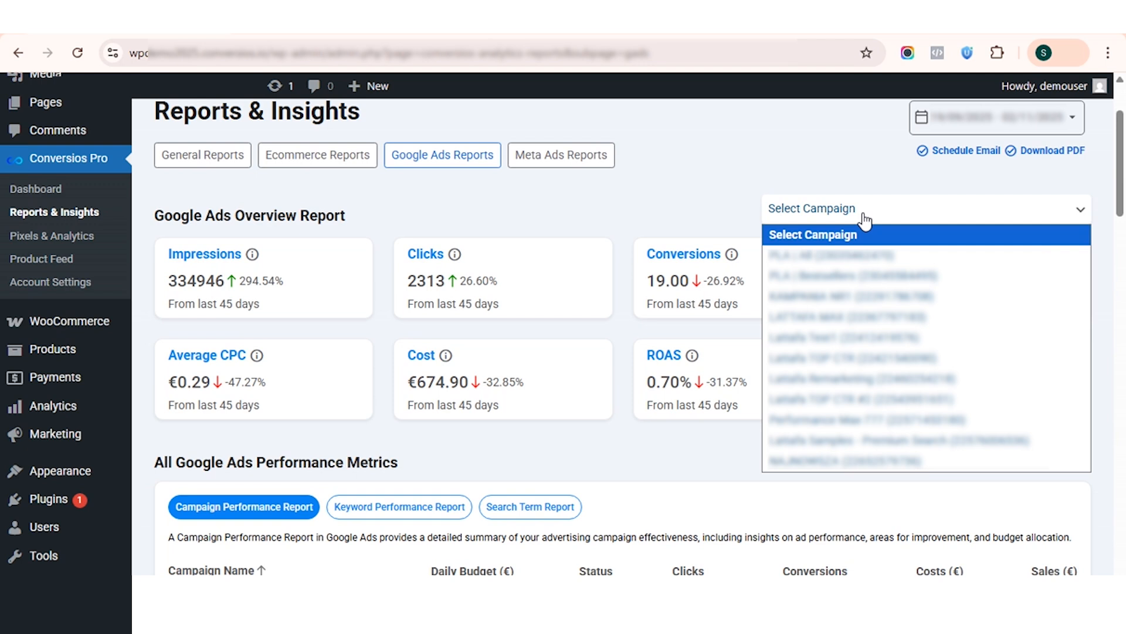
pyautogui.click(687, 210)
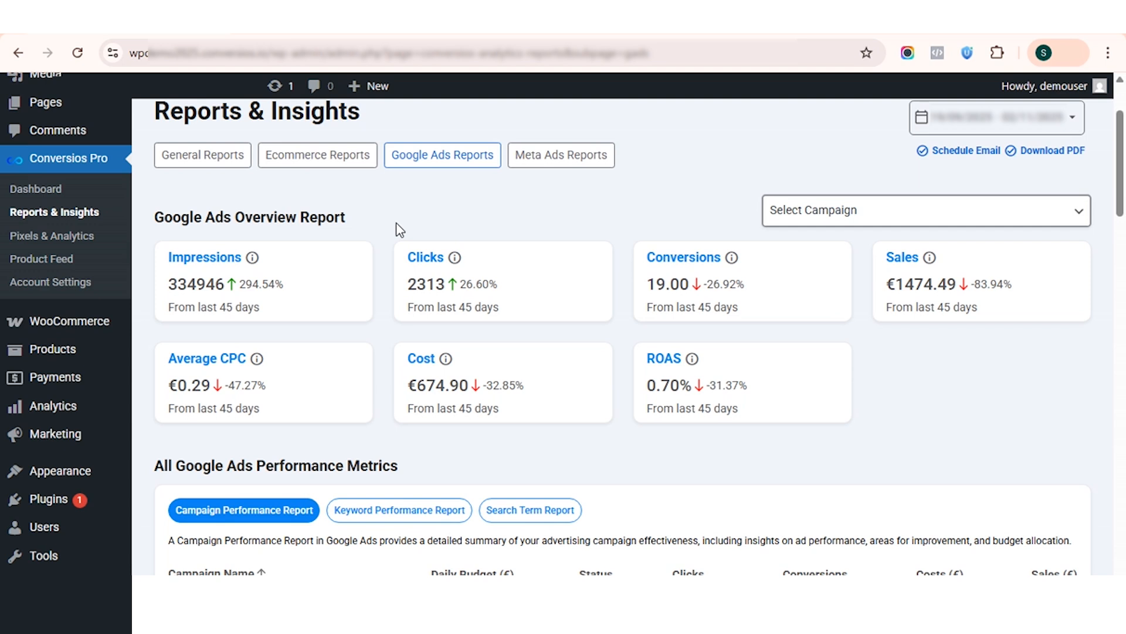
pyautogui.scroll(-5, 400, 230)
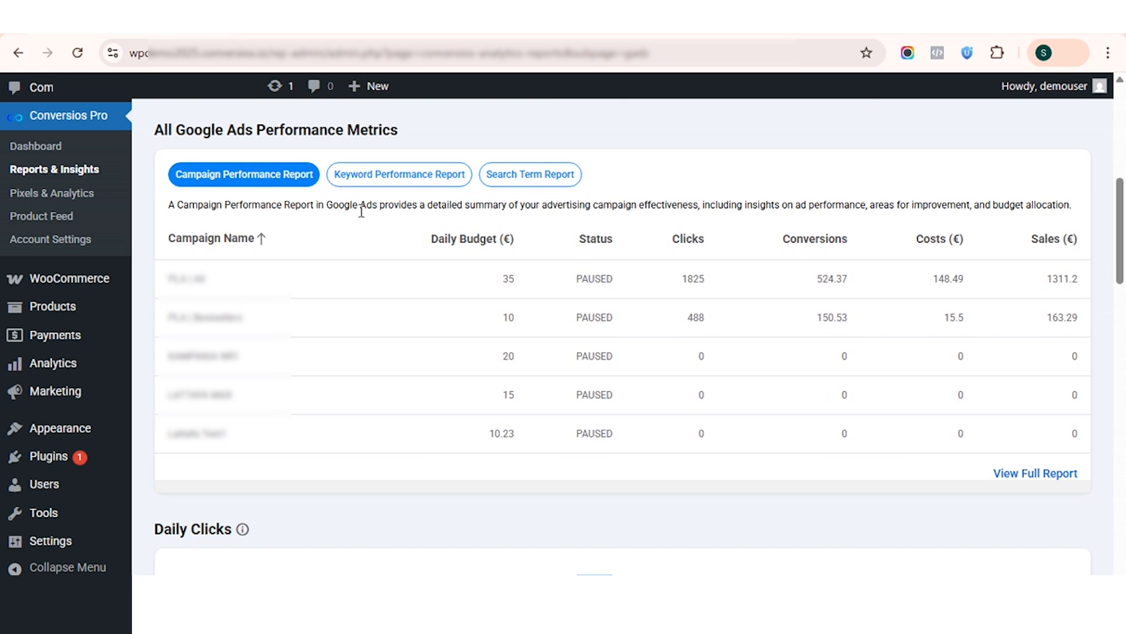
pyautogui.click(409, 188)
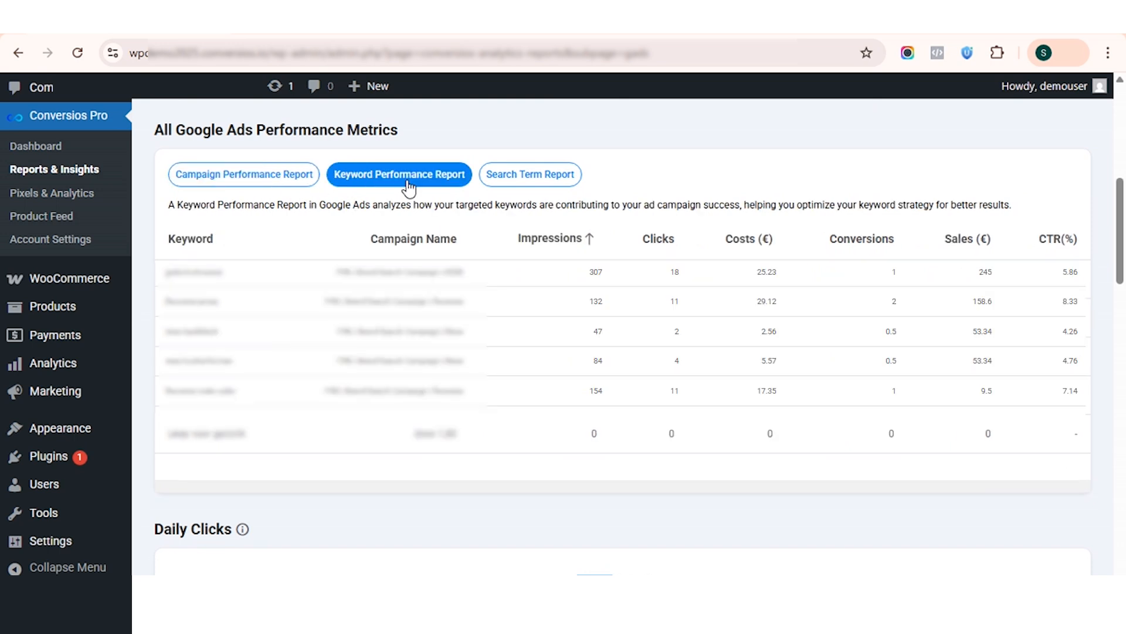
pyautogui.click(541, 186)
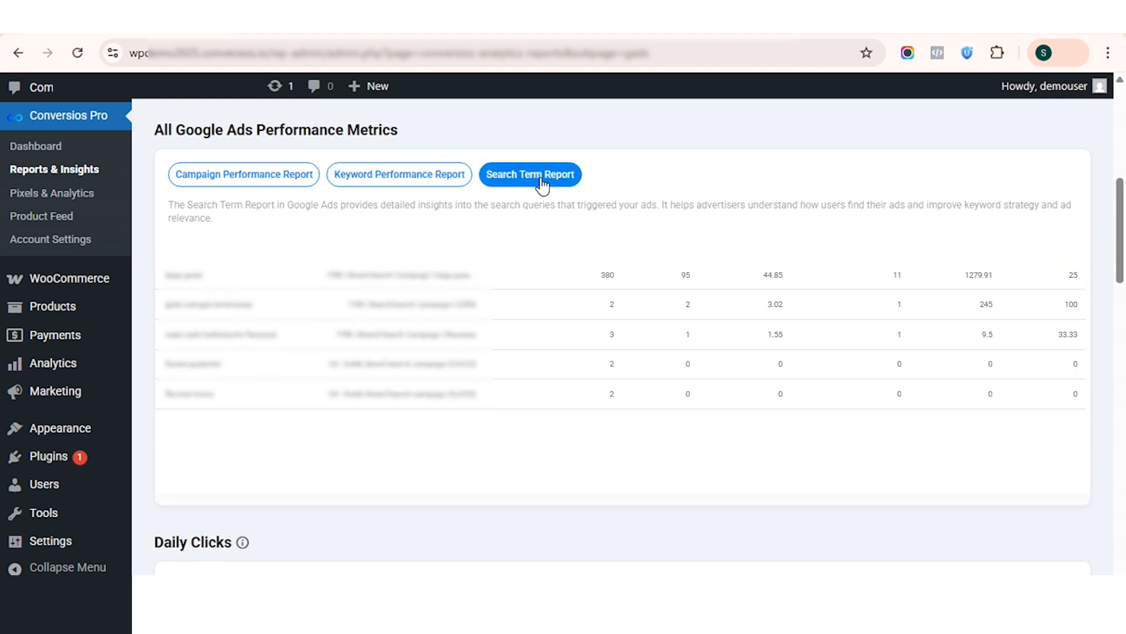
# Examine the Google Ads charts of daily clicks, costs, conversions and sales.
pyautogui.scroll(-6, 481, 358)
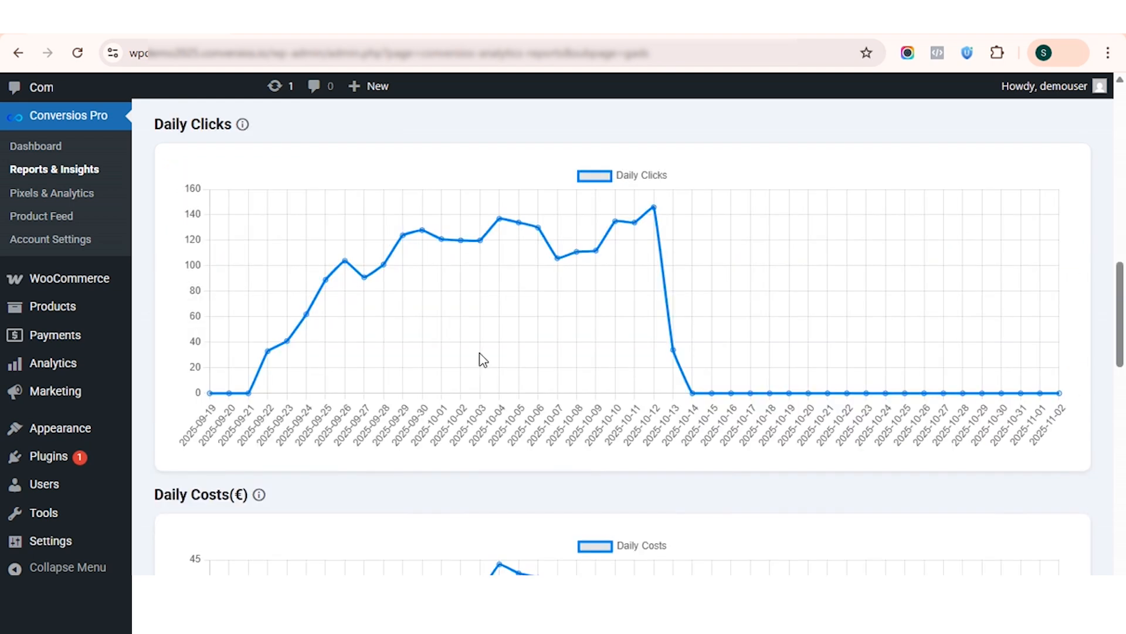
pyautogui.scroll(-6, 482, 359)
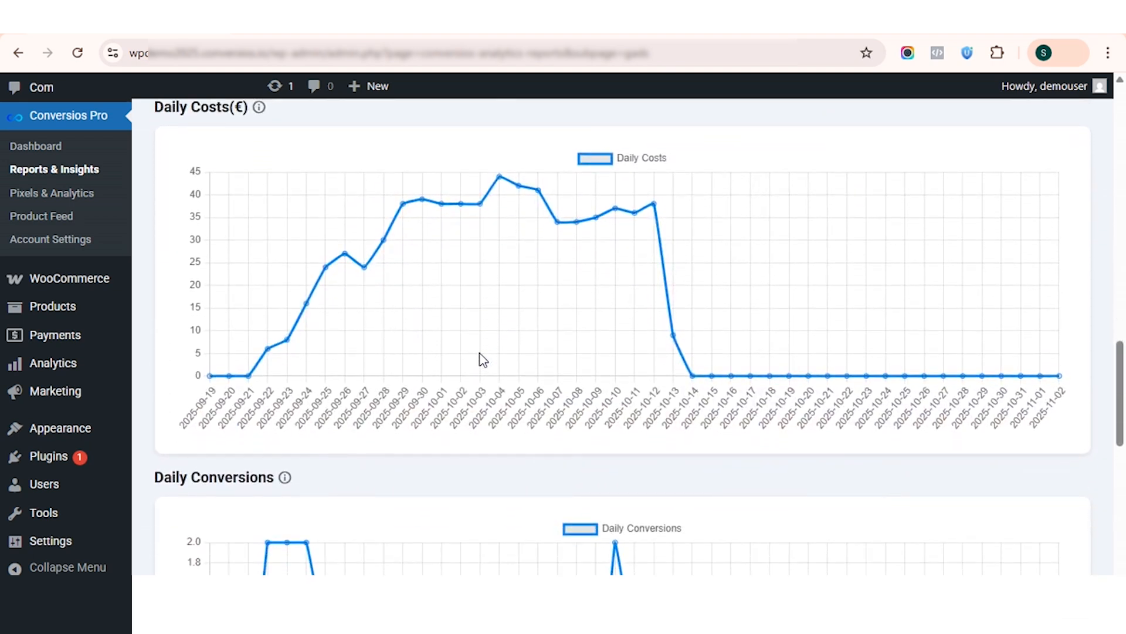
pyautogui.scroll(-8, 482, 359)
pyautogui.scroll(2, 482, 359)
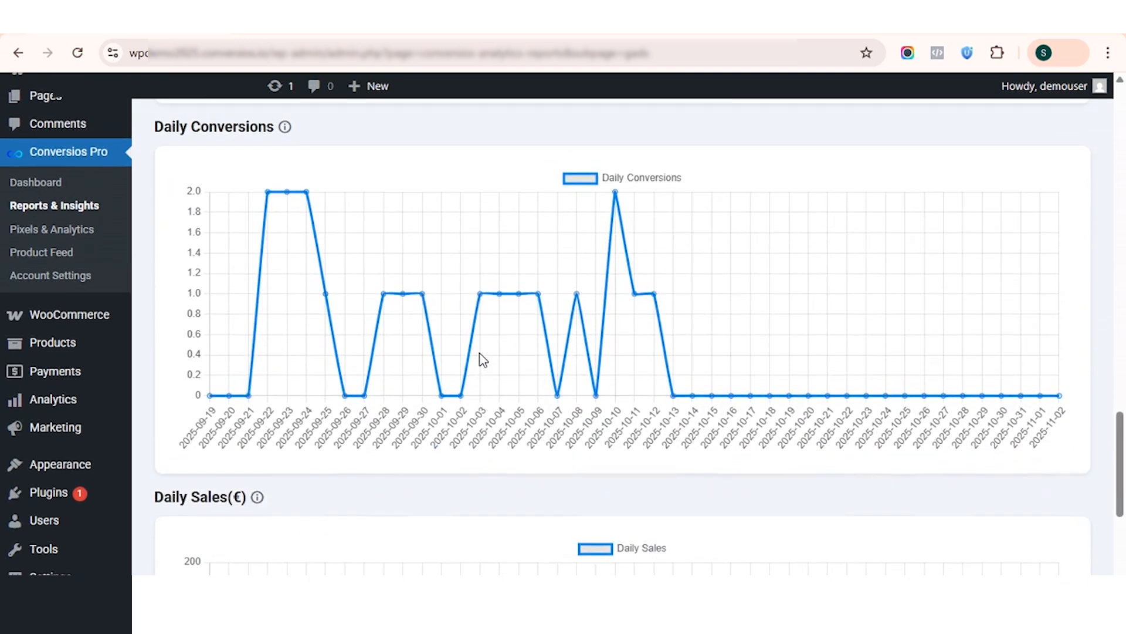
pyautogui.scroll(-5, 482, 359)
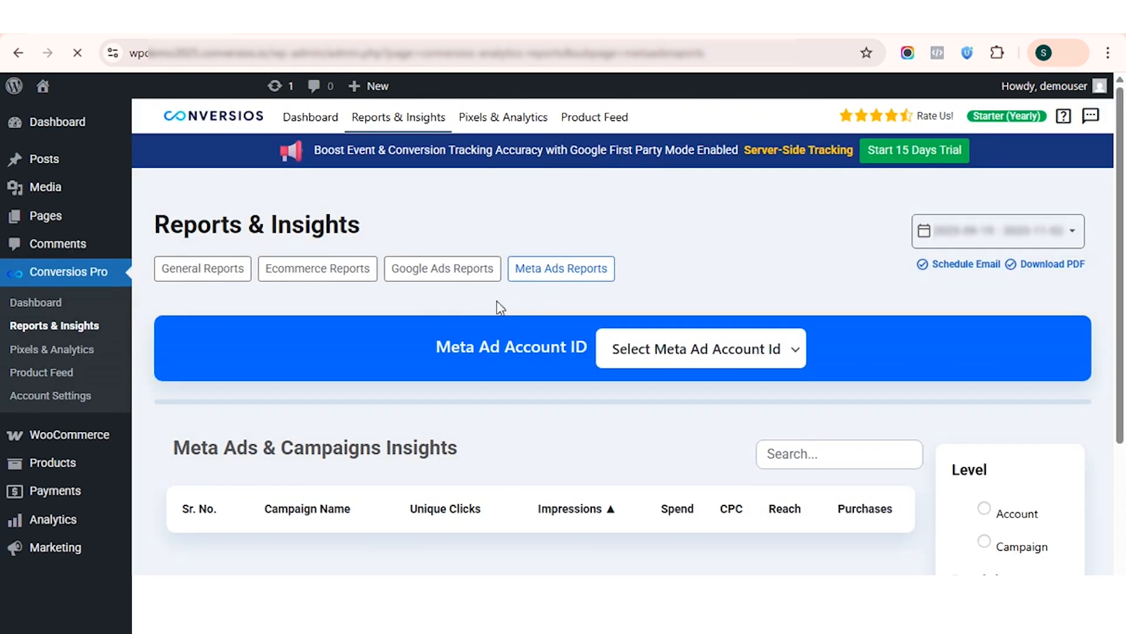
# Choose a Meta ad account in the Meta Ads Reports and view its insights at Account level.
pyautogui.scroll(-2, 479, 415)
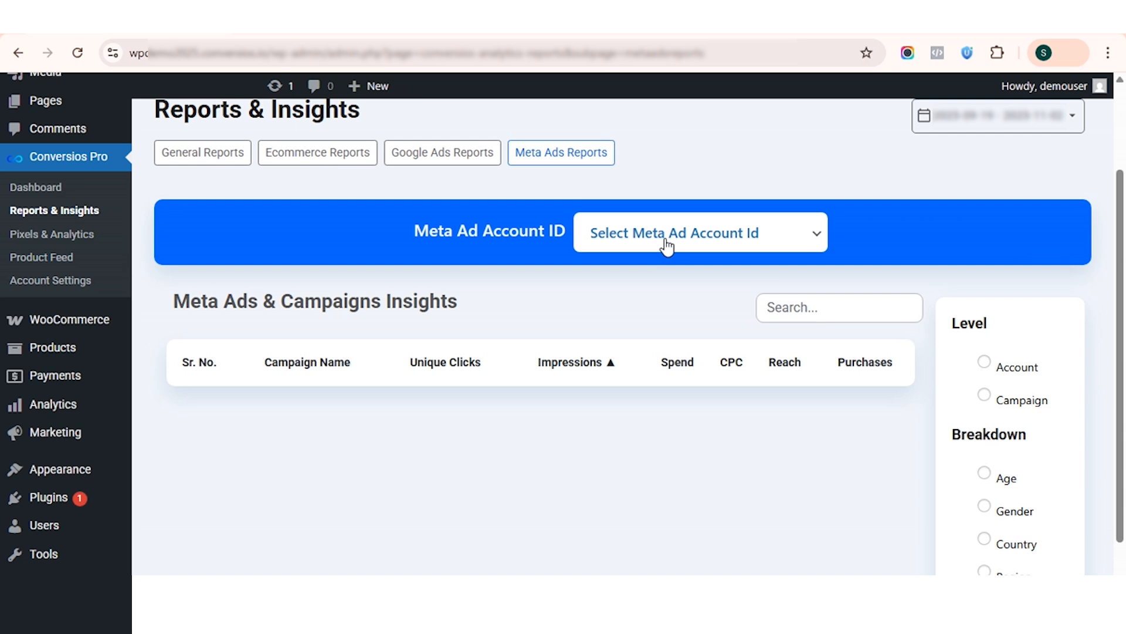
pyautogui.click(654, 245)
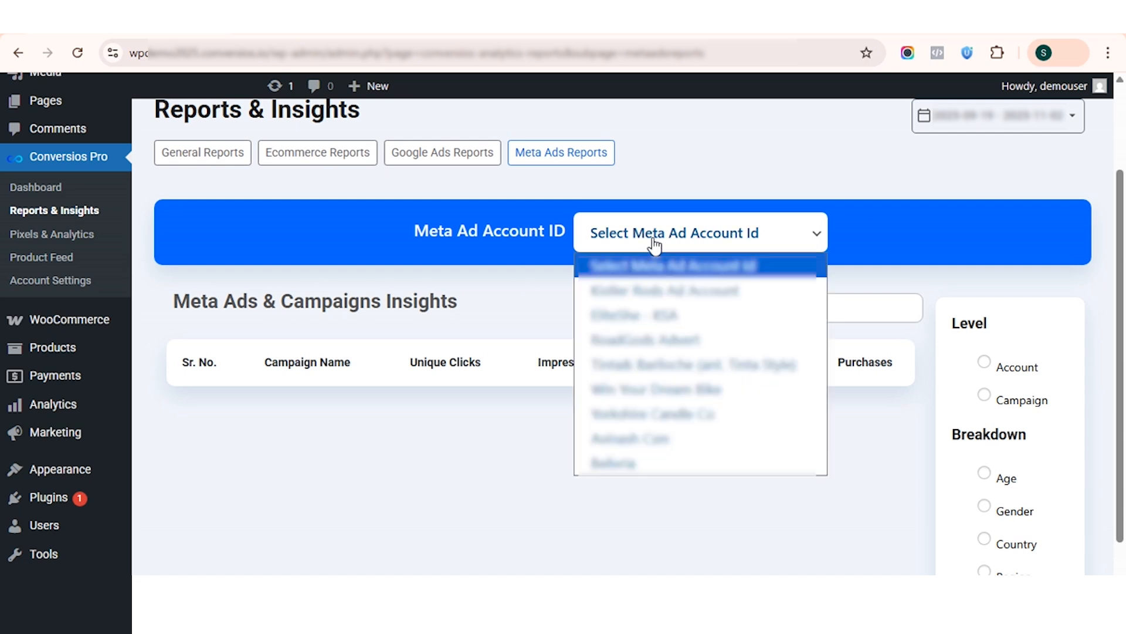
pyautogui.click(656, 293)
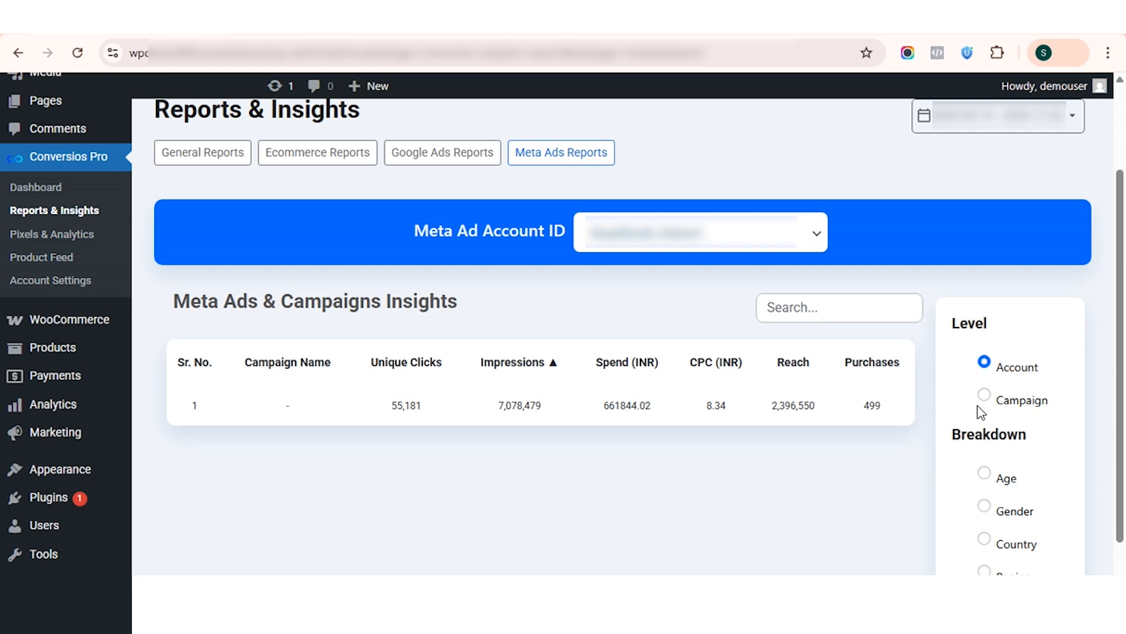
pyautogui.scroll(1, 722, 485)
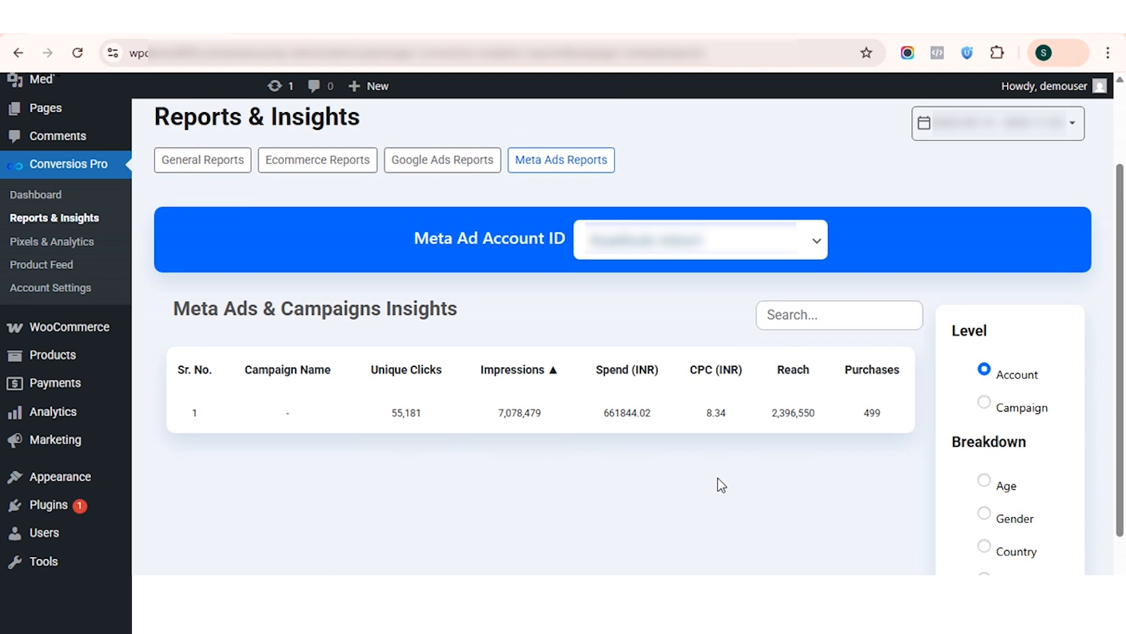